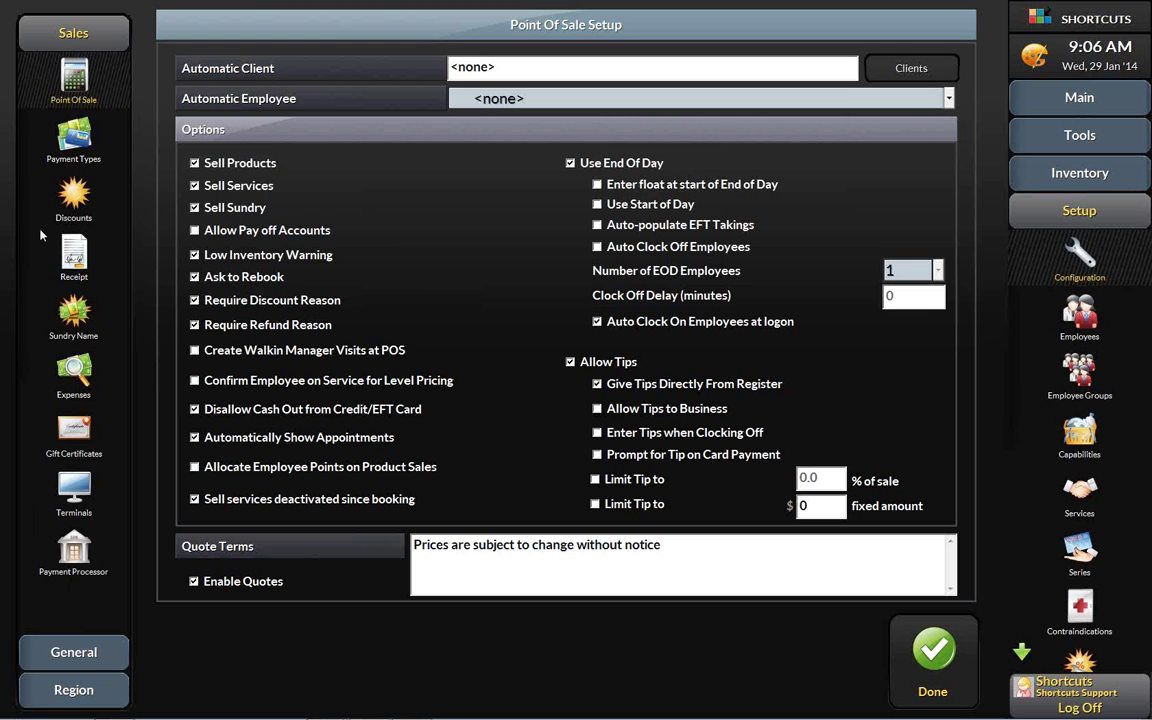
- From the General setup category, open Confirmation Setup with TXT and PHONE contact methods ticked
{"action": "left_click", "coordinate": [74, 652]}
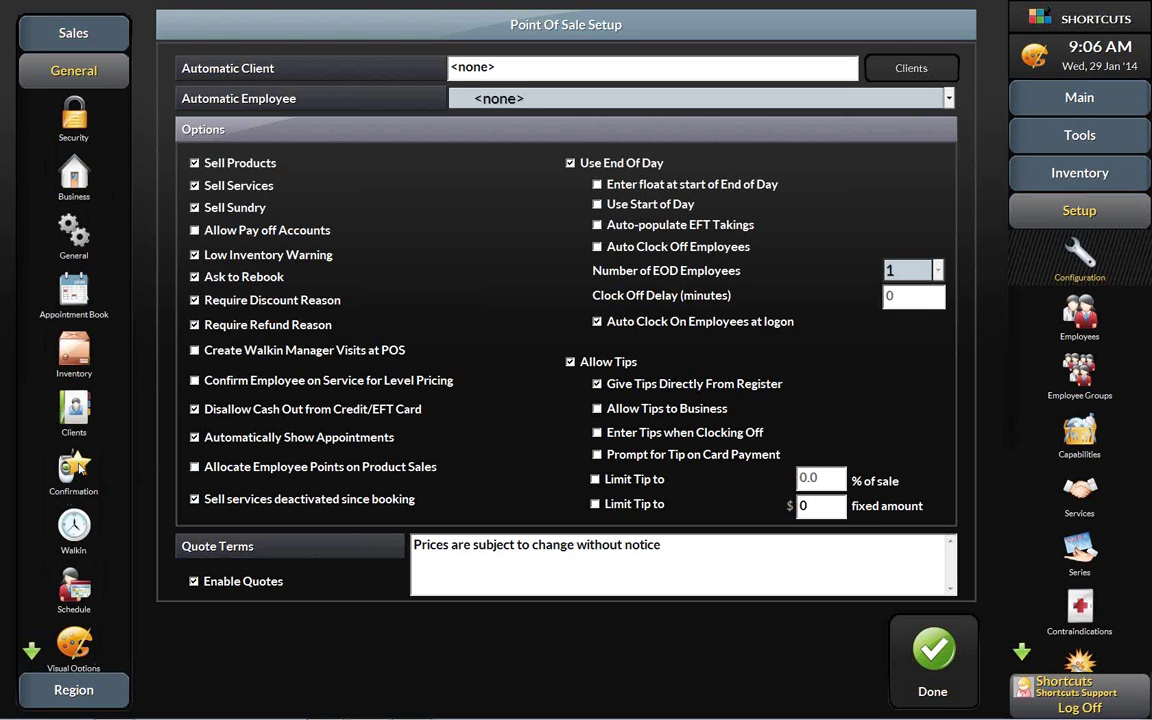
{"action": "left_click", "coordinate": [73, 466]}
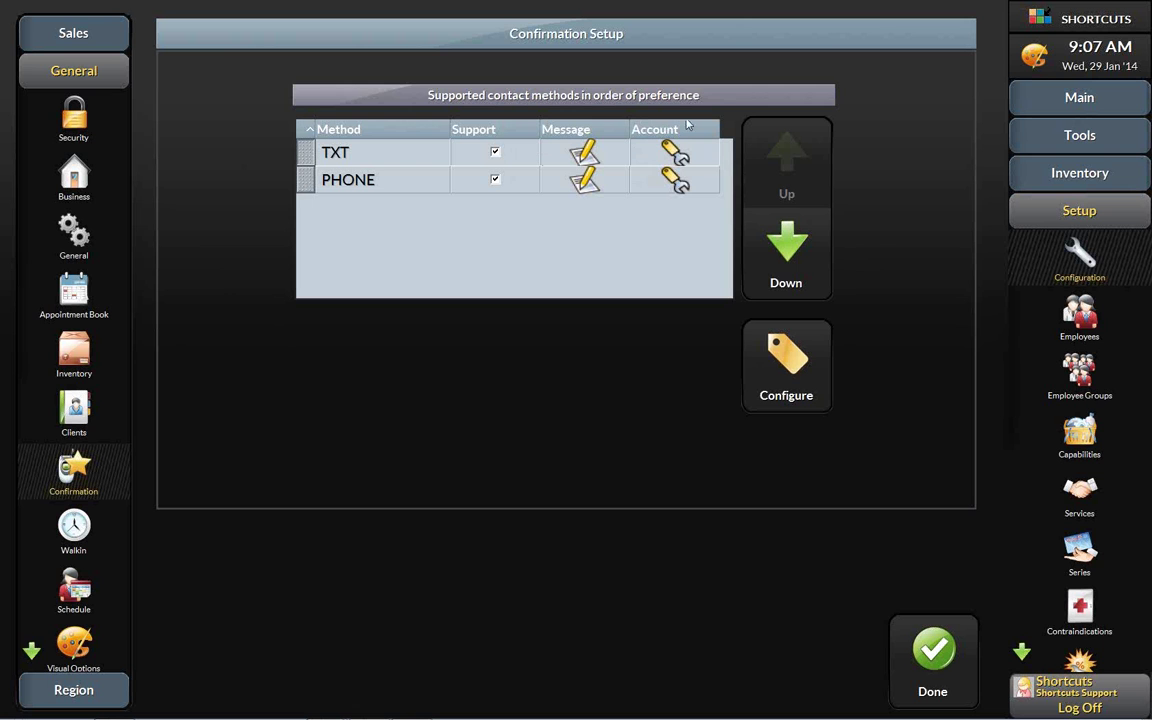
- Review the TXT account login details, then open the TXT confirmation message template
{"action": "left_click", "coordinate": [678, 153]}
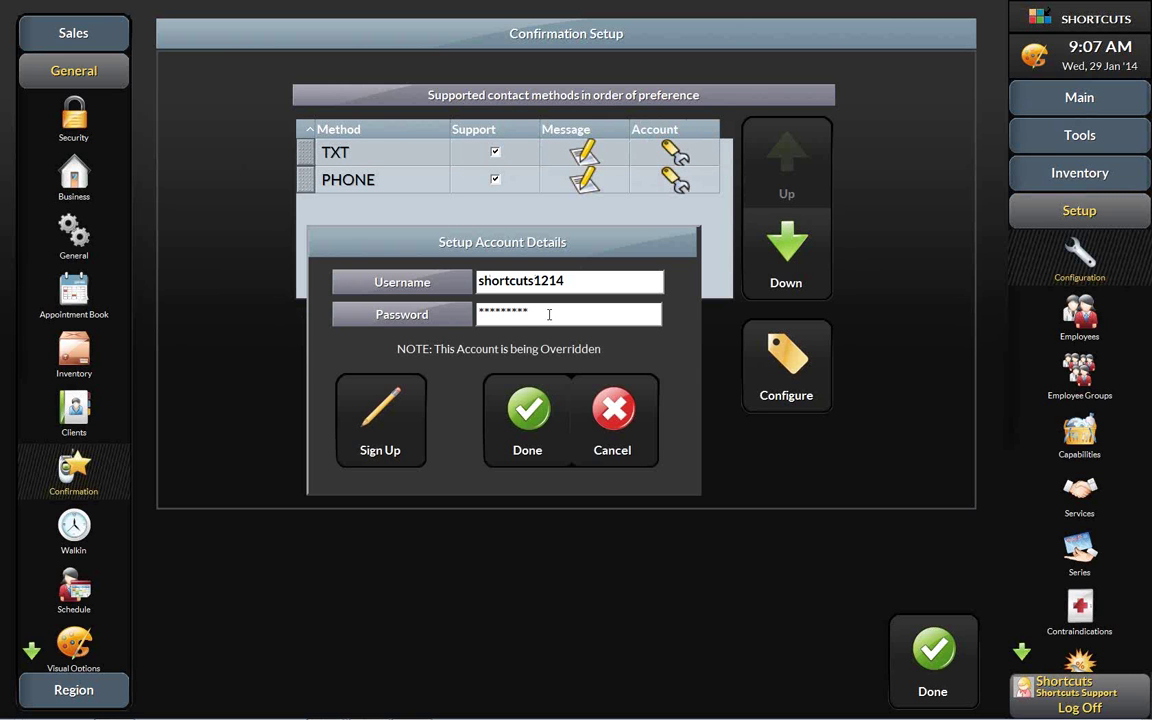
{"action": "left_click", "coordinate": [530, 420]}
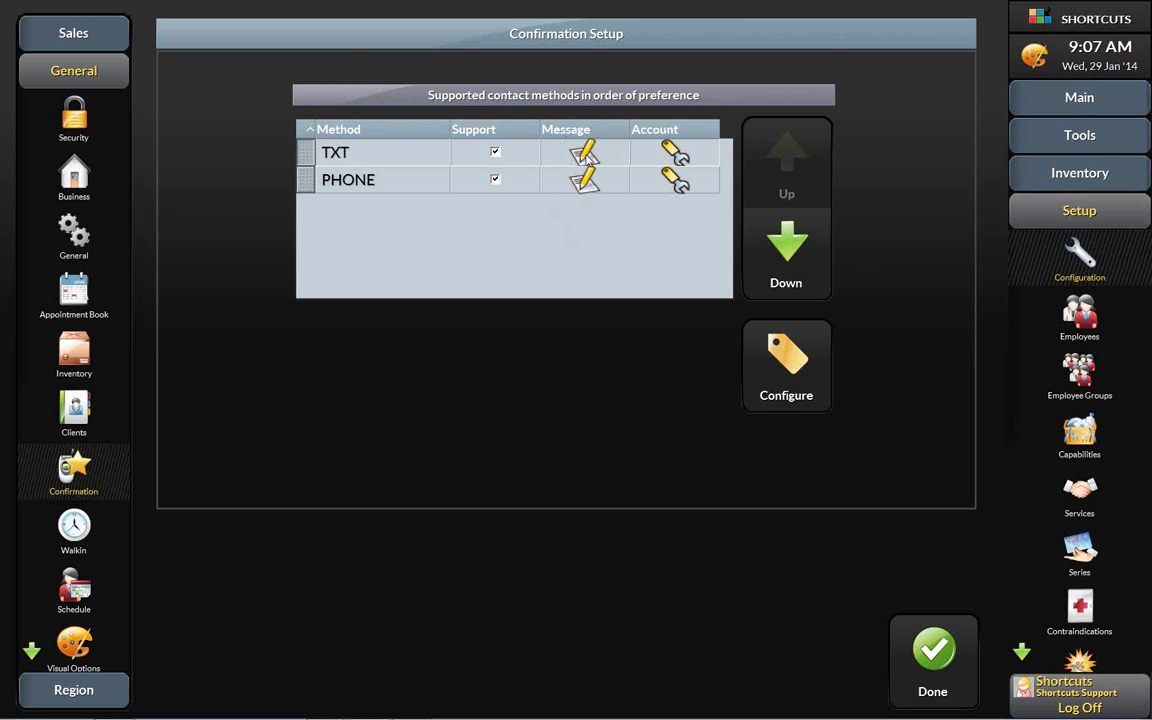
{"action": "left_click", "coordinate": [585, 155]}
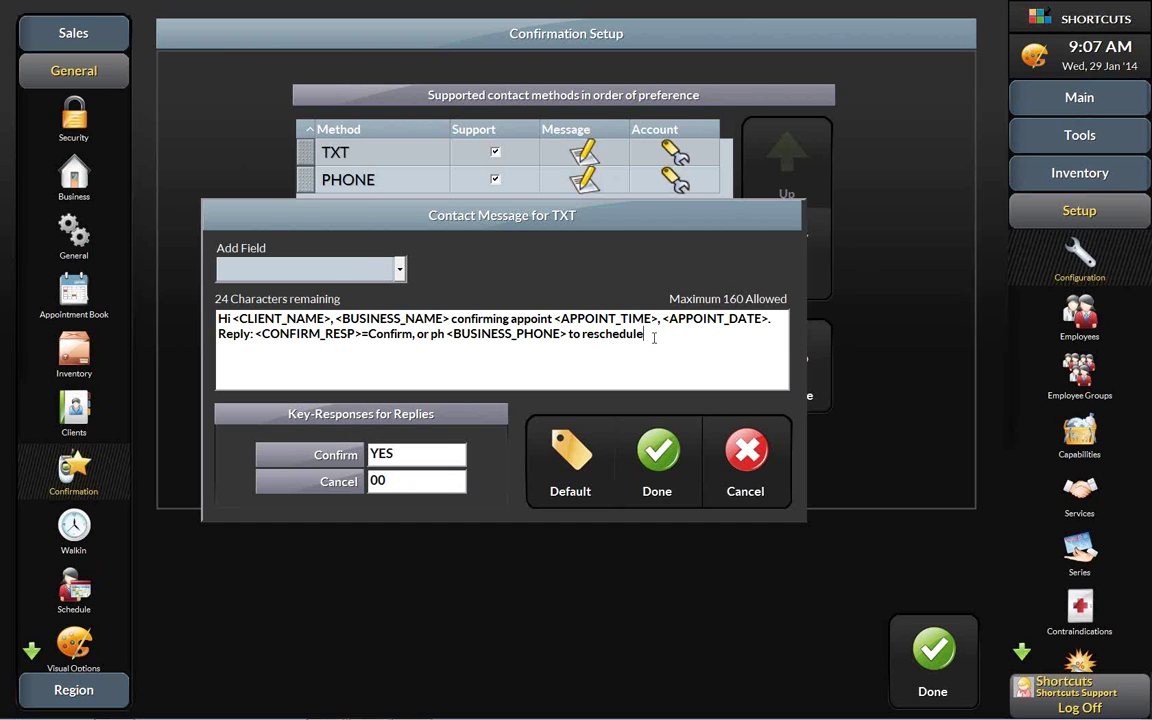
- Restore TXT defaults with cancel reply NO, keep the original 'to reschedule' message, and save
{"action": "left_click_drag", "start_coordinate": [648, 334], "coordinate": [217, 318]}
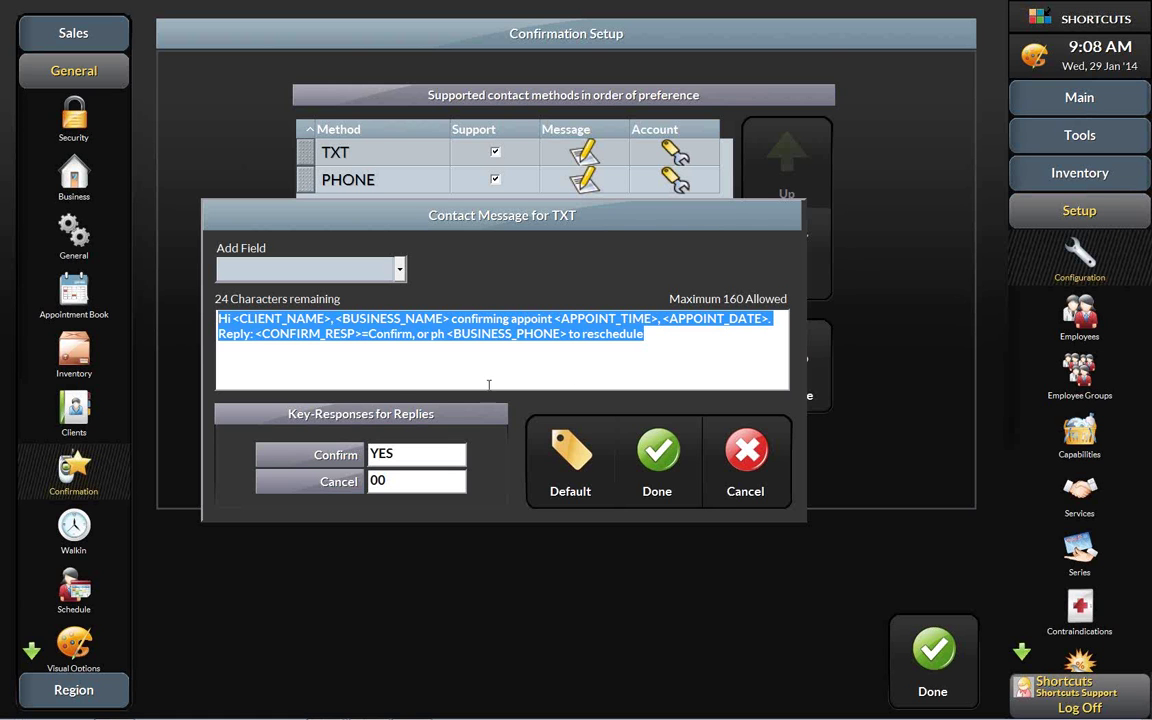
{"action": "right_click", "coordinate": [538, 331]}
{"action": "left_click", "coordinate": [570, 375]}
{"action": "left_click", "coordinate": [573, 456]}
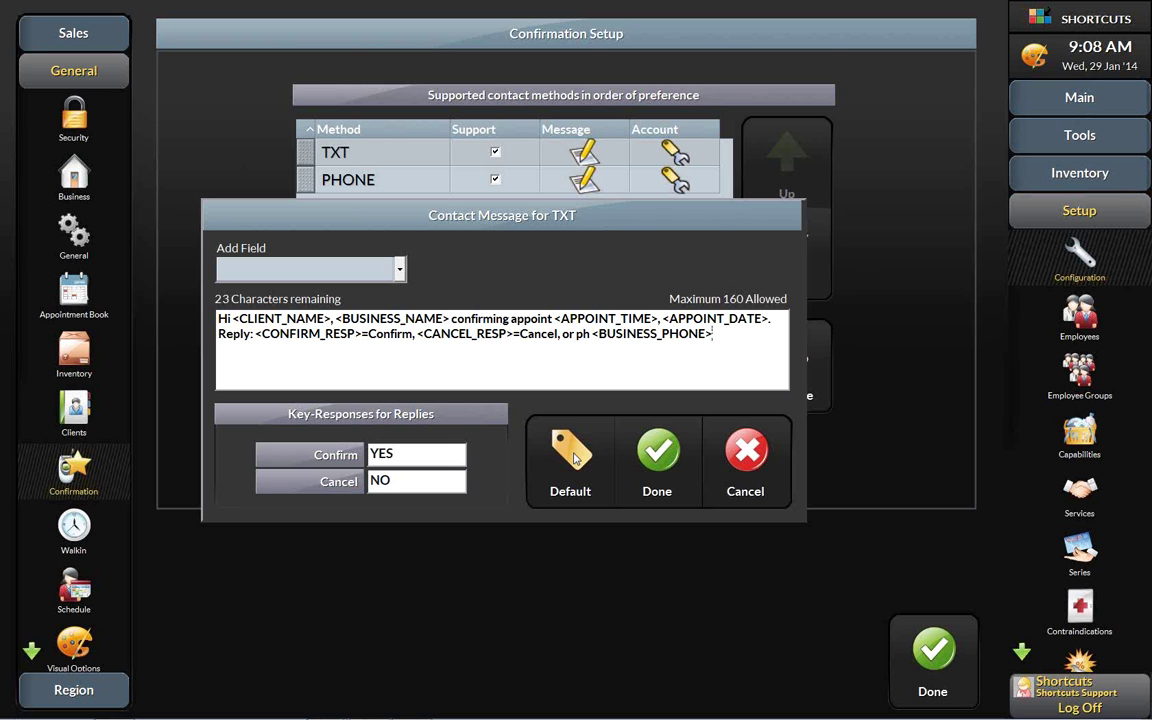
{"action": "left_click_drag", "start_coordinate": [710, 334], "coordinate": [193, 321]}
{"action": "key", "text": "ctrl+v"}
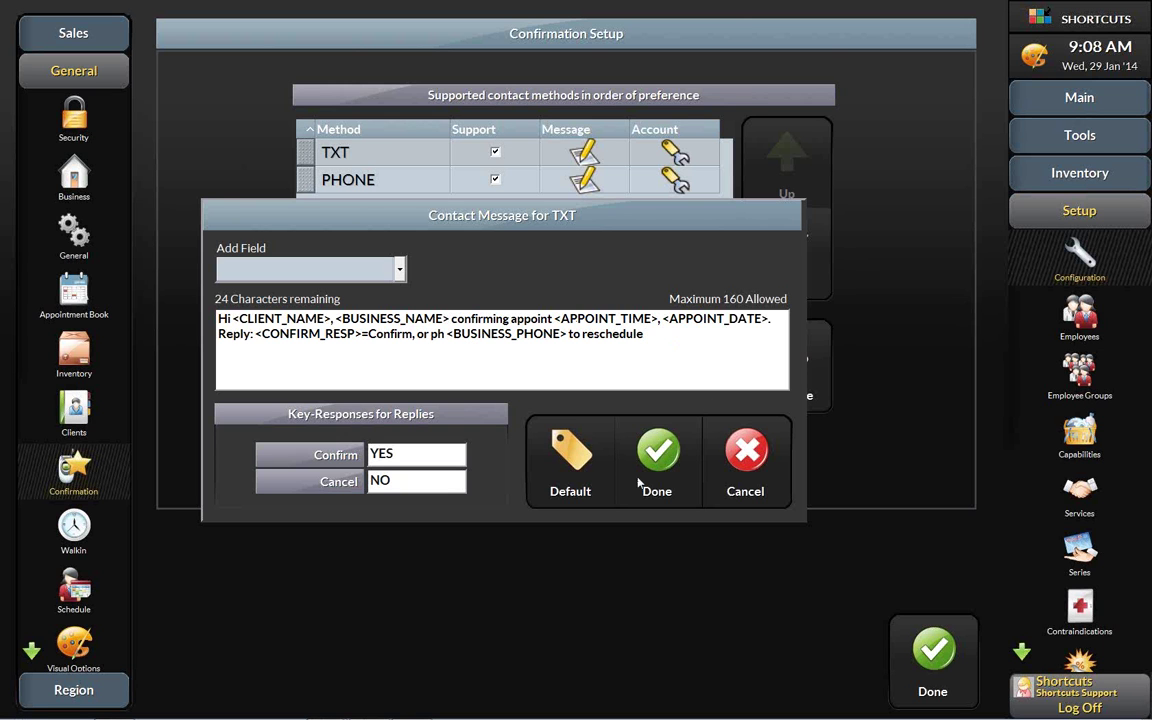
{"action": "left_click", "coordinate": [659, 449]}
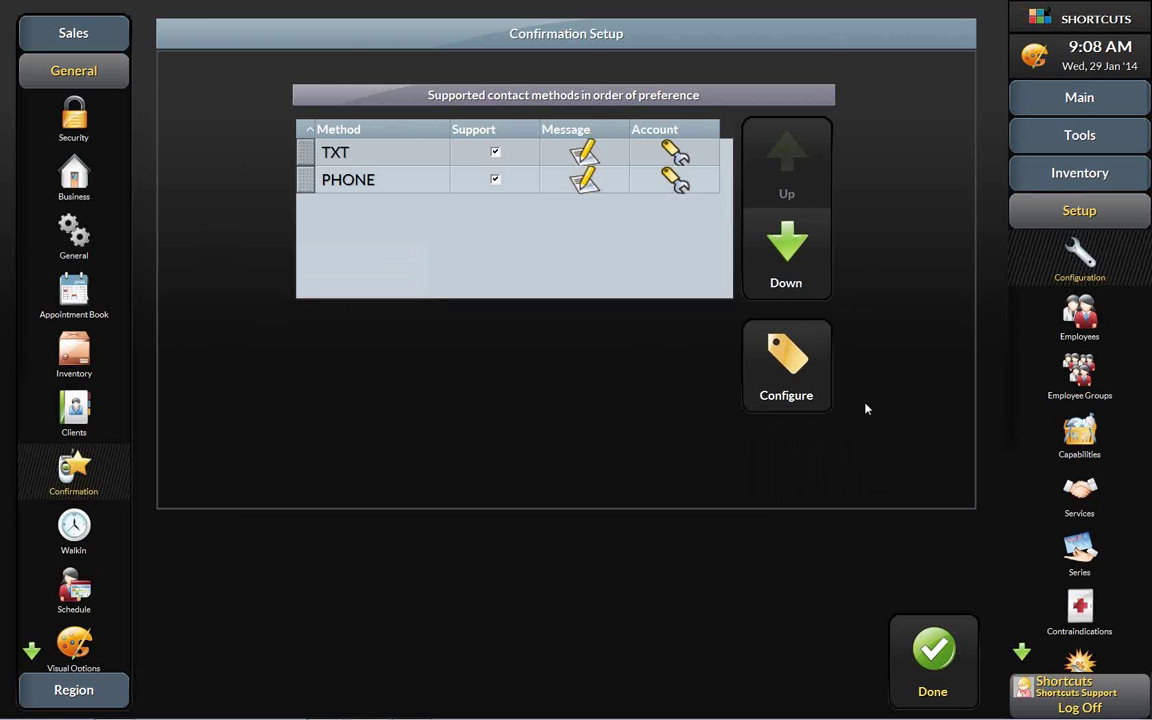
- Send confirmation requests automatically at 10:00 AM, 1 business day in advance
{"action": "left_click", "coordinate": [792, 362]}
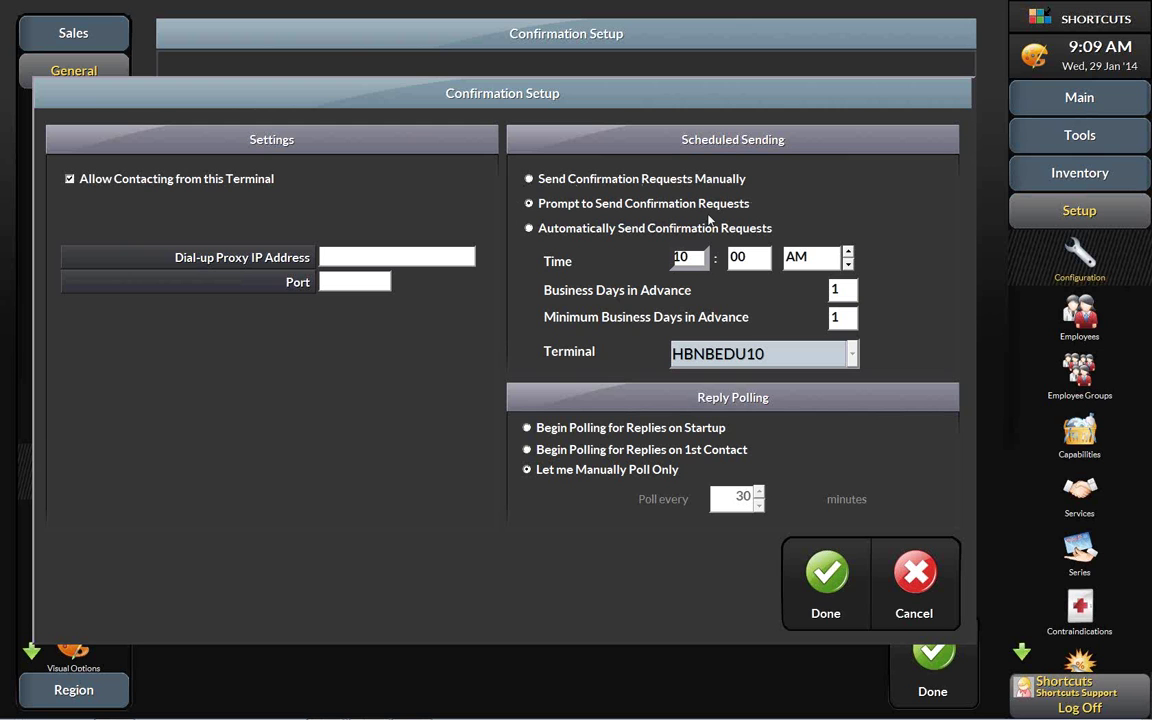
{"action": "left_click", "coordinate": [529, 228]}
{"action": "left_click", "coordinate": [657, 257]}
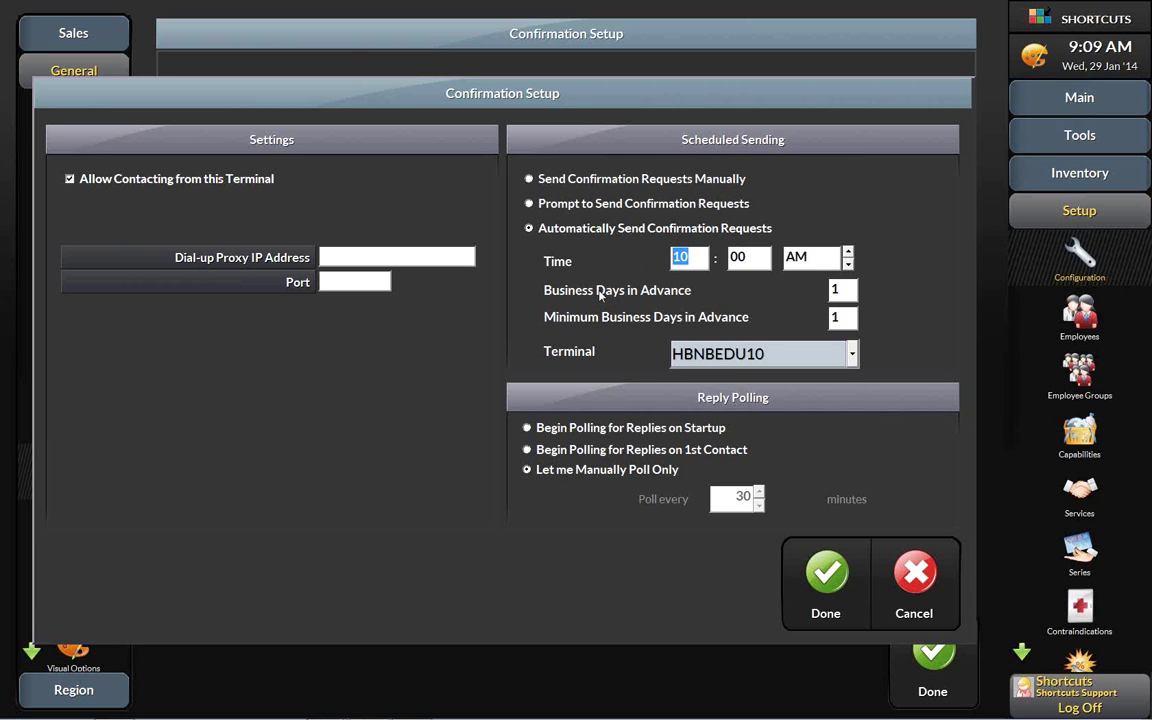
{"action": "left_click", "coordinate": [835, 290]}
{"action": "key", "text": "super"}
{"action": "left_click", "coordinate": [413, 708]}
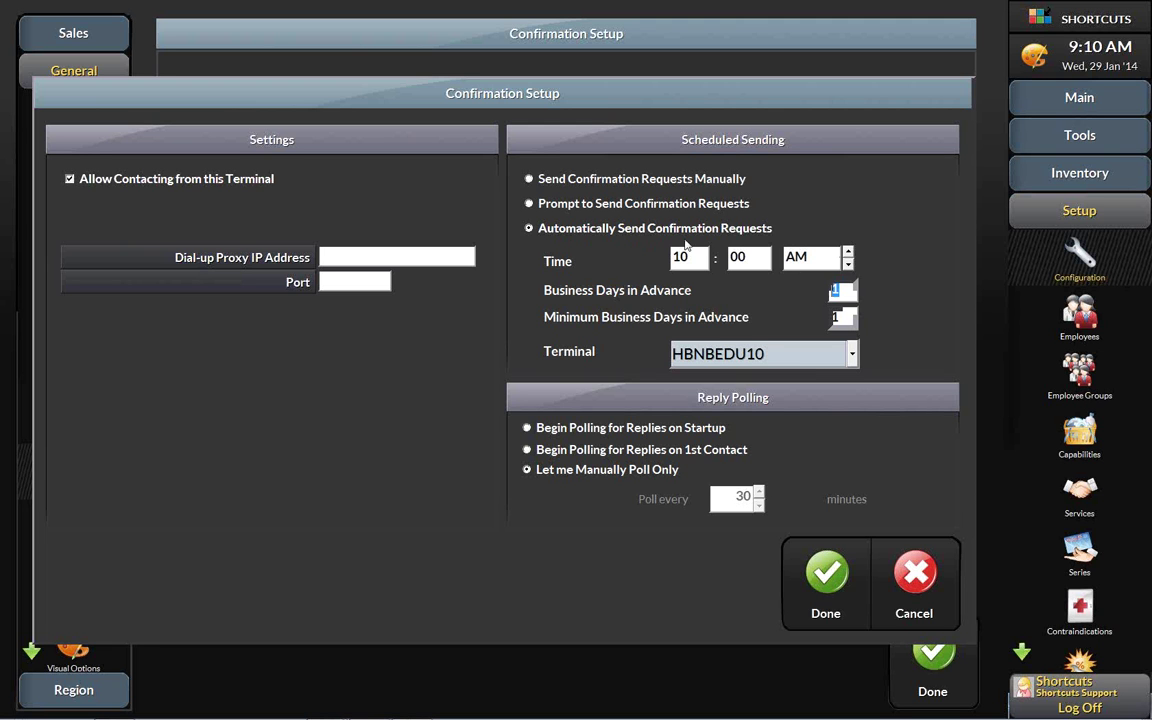
- Keep 10:00 AM and 1 business day, poll for first-contact replies every 10 minutes, and save
{"action": "left_click_drag", "start_coordinate": [696, 257], "coordinate": [660, 260]}
{"action": "left_click", "coordinate": [836, 290]}
{"action": "left_click", "coordinate": [527, 451]}
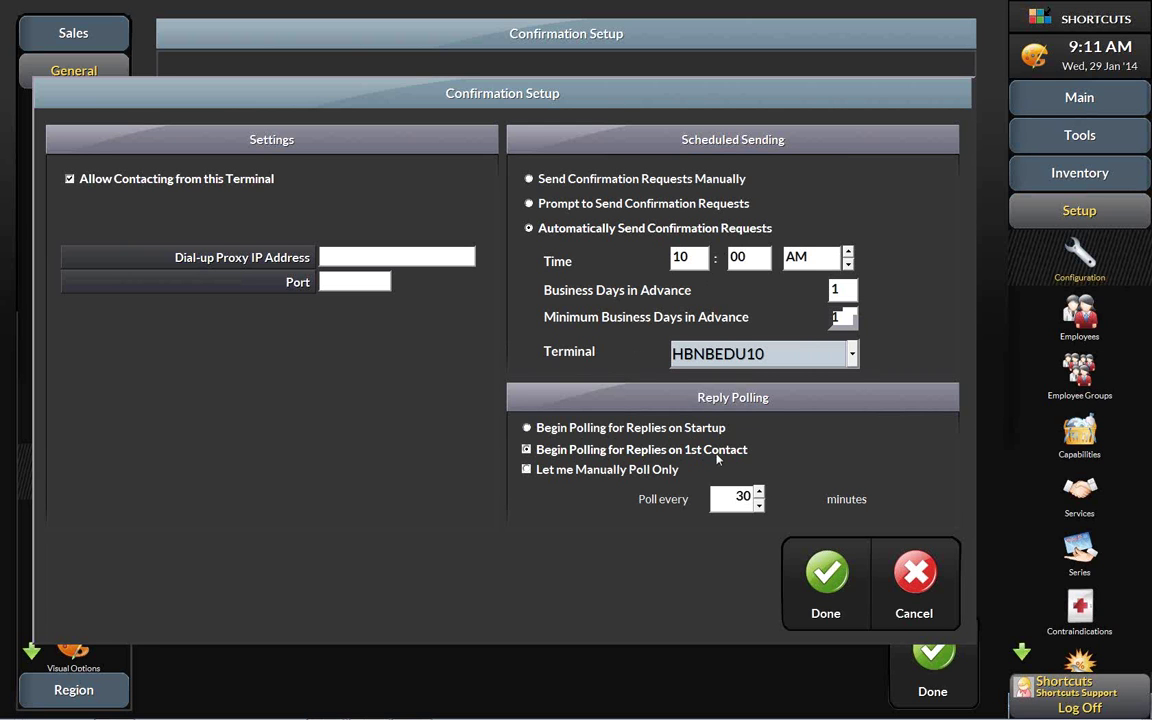
{"action": "double_click", "coordinate": [741, 497]}
{"action": "type", "text": "10"}
{"action": "left_click", "coordinate": [824, 574]}
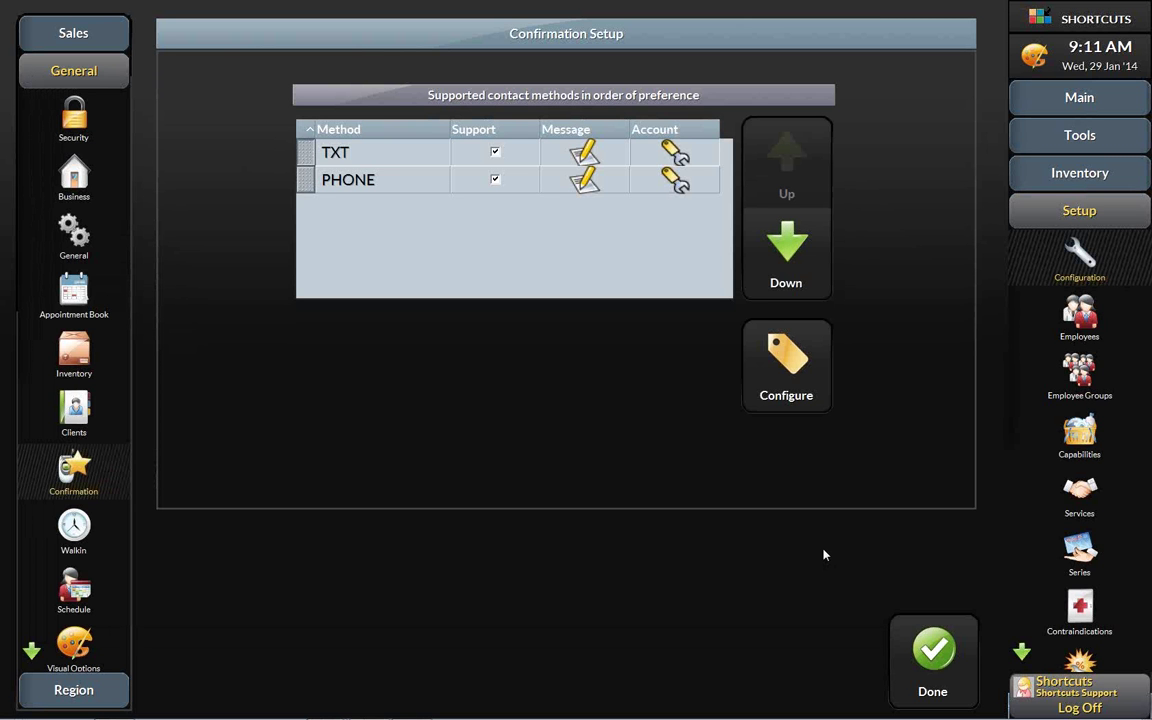
- Save the confirmation setup, dismiss the restart notice, and show the appointment book's Menu options
{"action": "left_click", "coordinate": [934, 652]}
{"action": "left_click", "coordinate": [797, 380]}
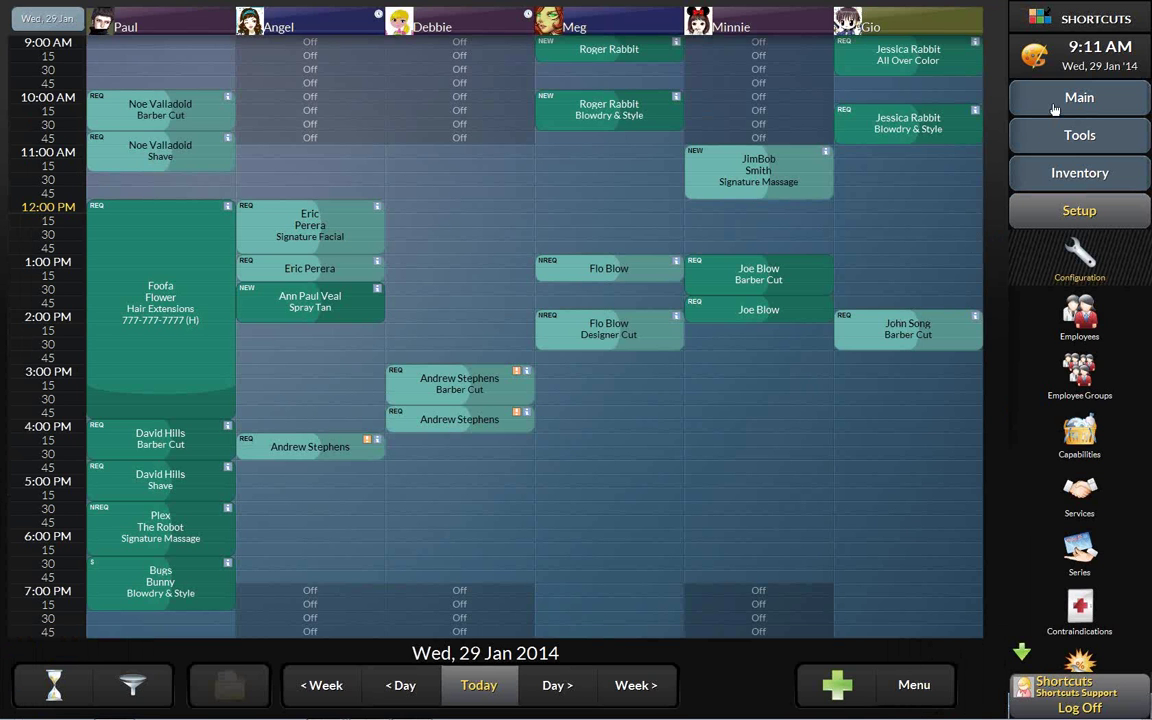
{"action": "left_click", "coordinate": [1057, 105]}
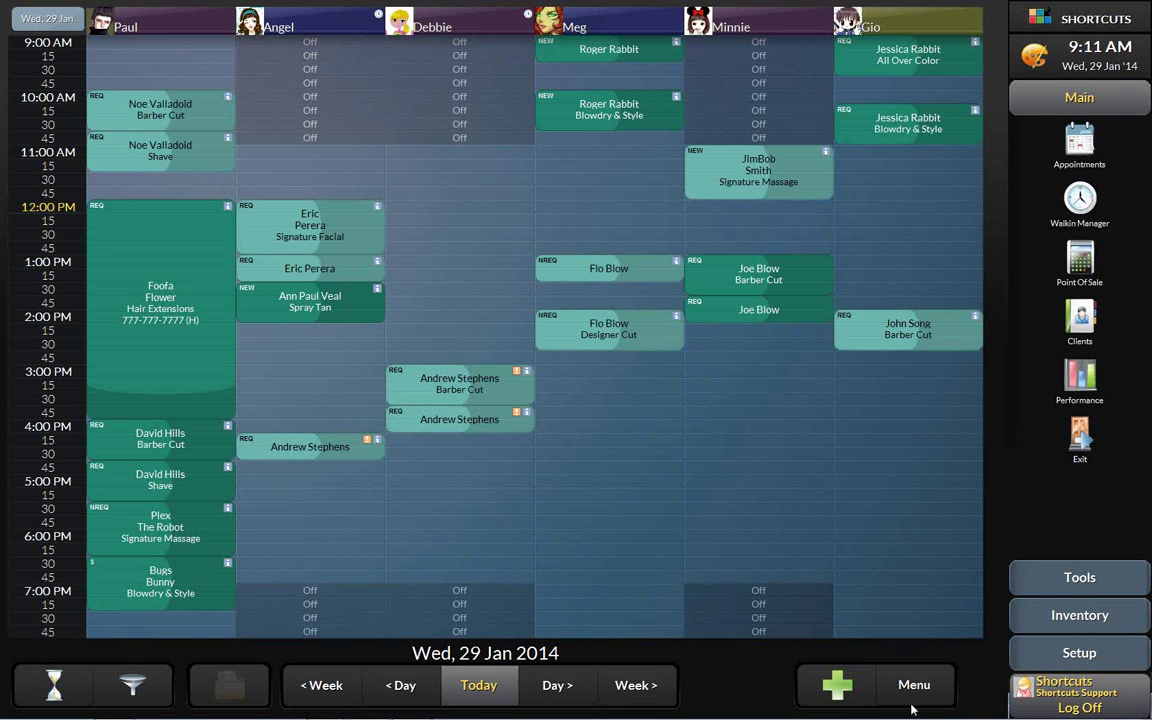
{"action": "left_click", "coordinate": [886, 683]}
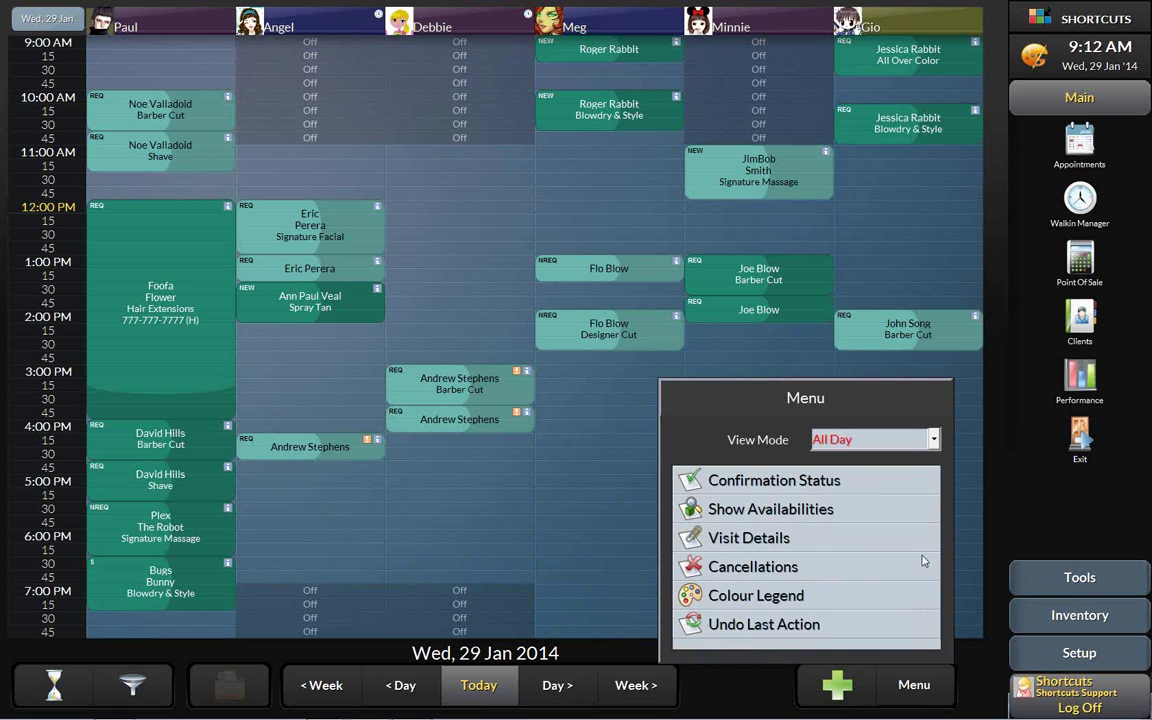
- Open Confirmation Status for Wed 29 Jan 2014: 6 confirmations, 3 no replies, 5 uncontacted
{"action": "left_click", "coordinate": [853, 486]}
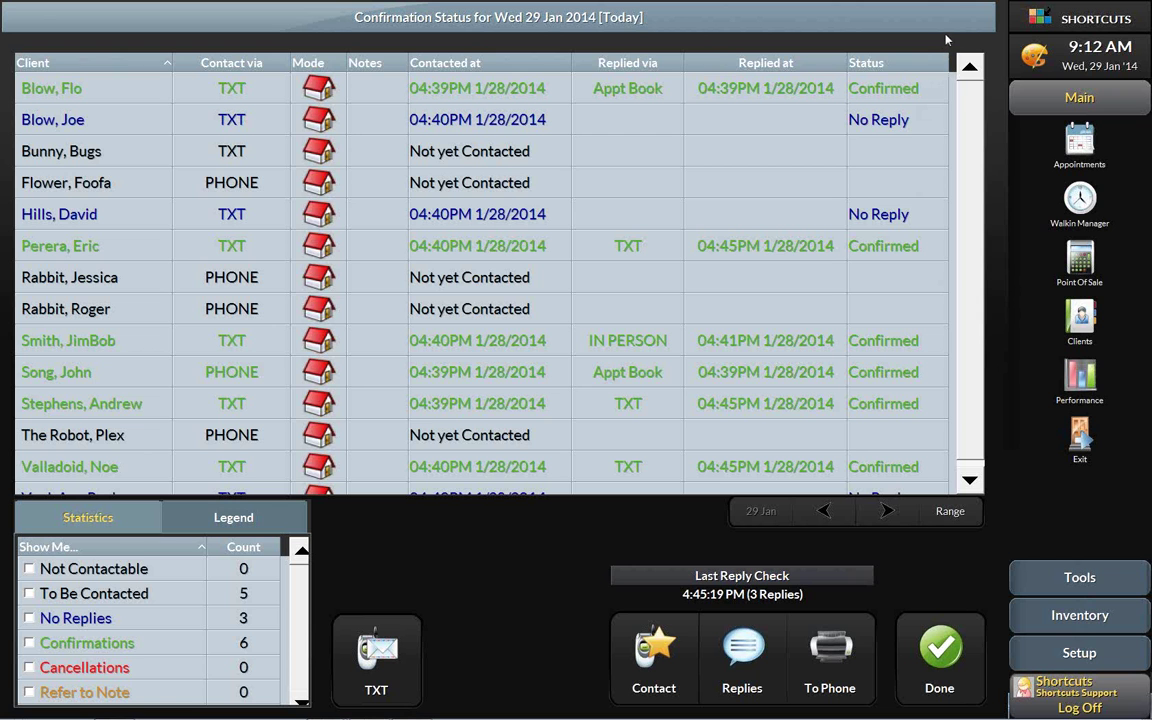
{"action": "left_click", "coordinate": [939, 652]}
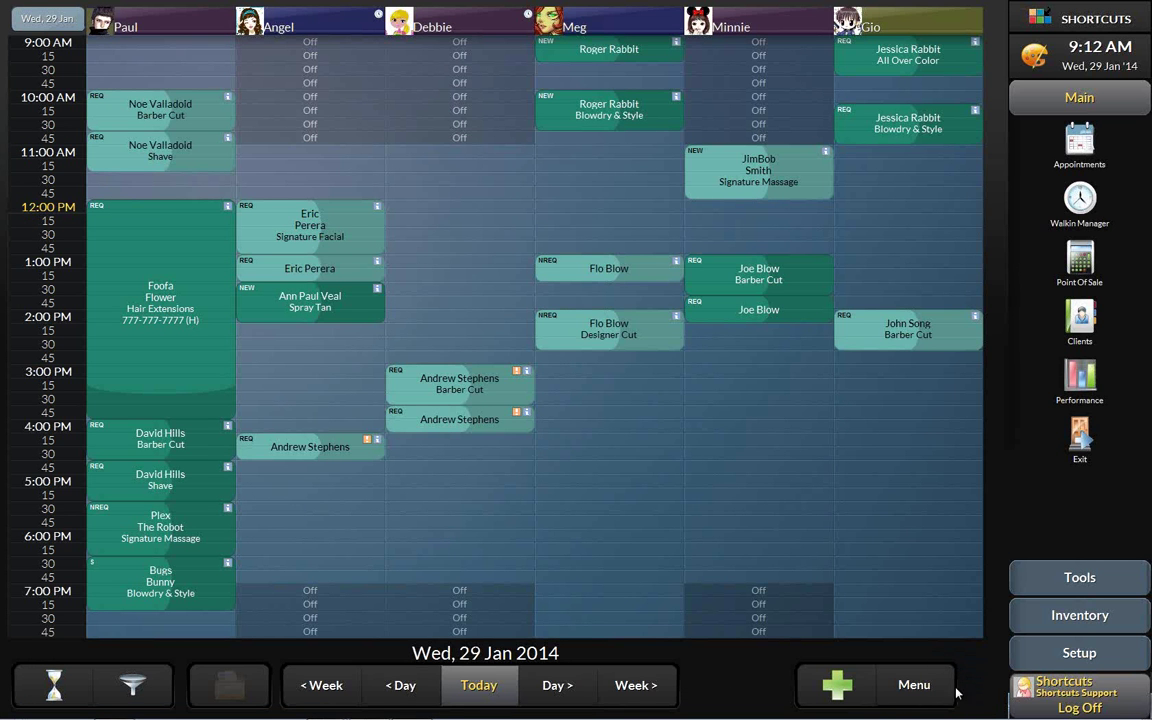
{"action": "left_click", "coordinate": [938, 690]}
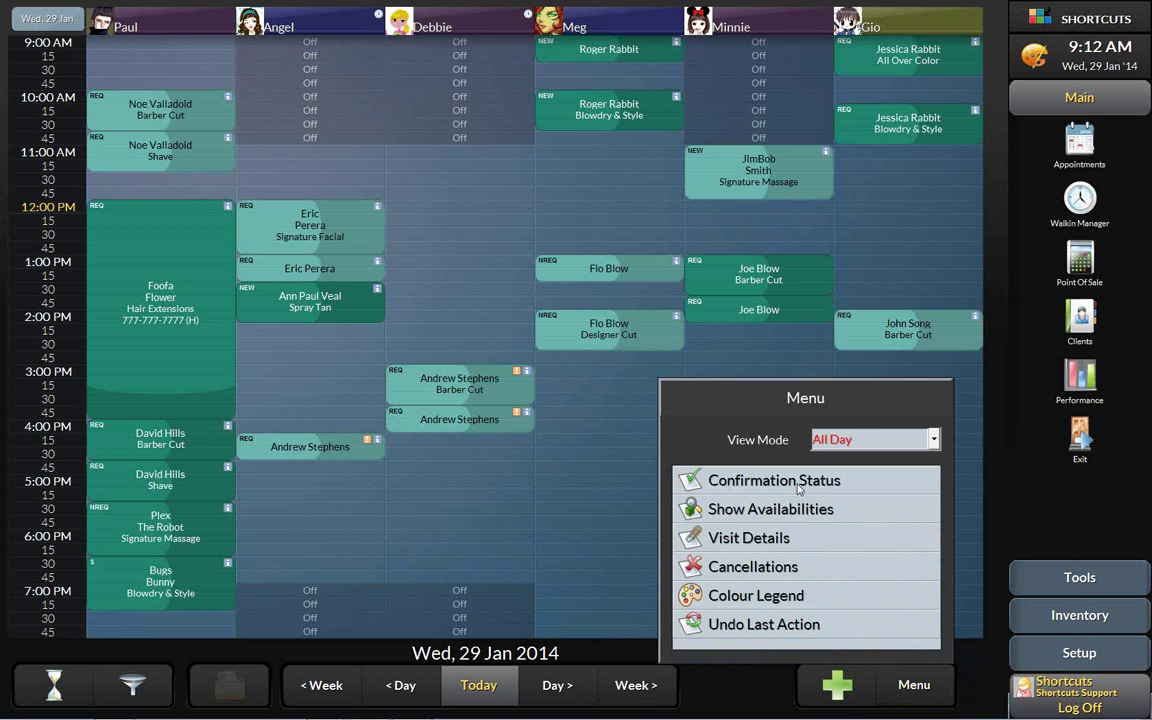
{"action": "left_click", "coordinate": [860, 484]}
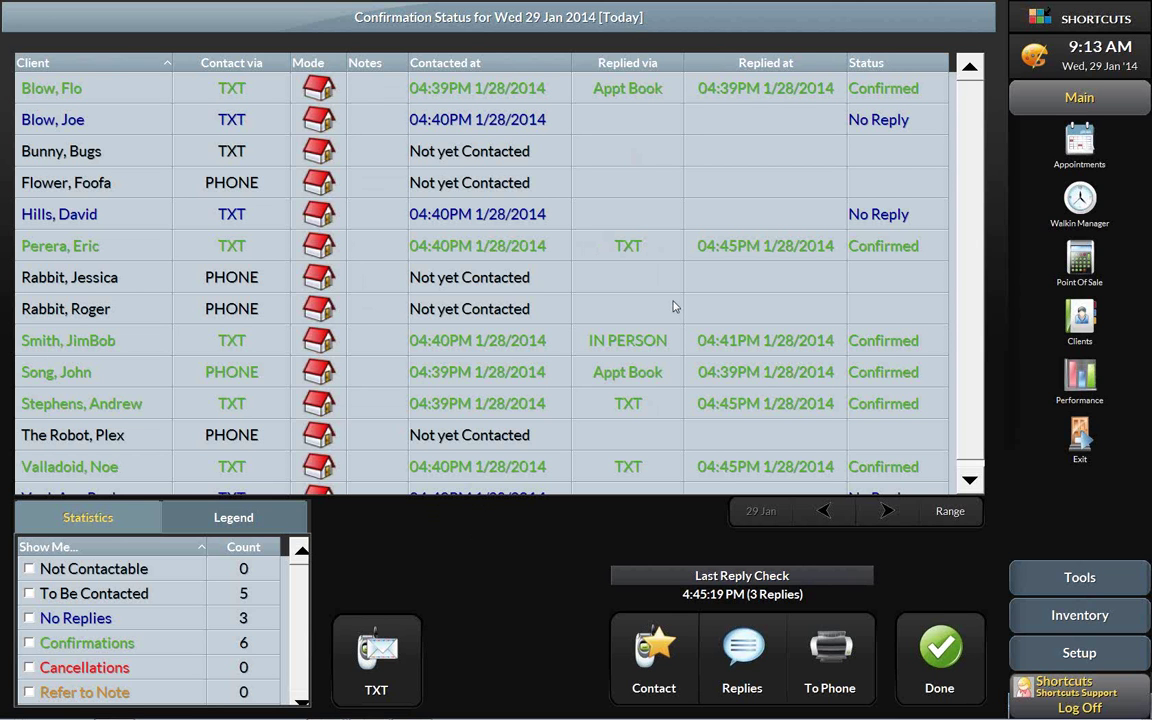
- Move the confirmation list to Thu 30 Jan 2014 and send TXT requests to its 4 clients
{"action": "left_click", "coordinate": [888, 512]}
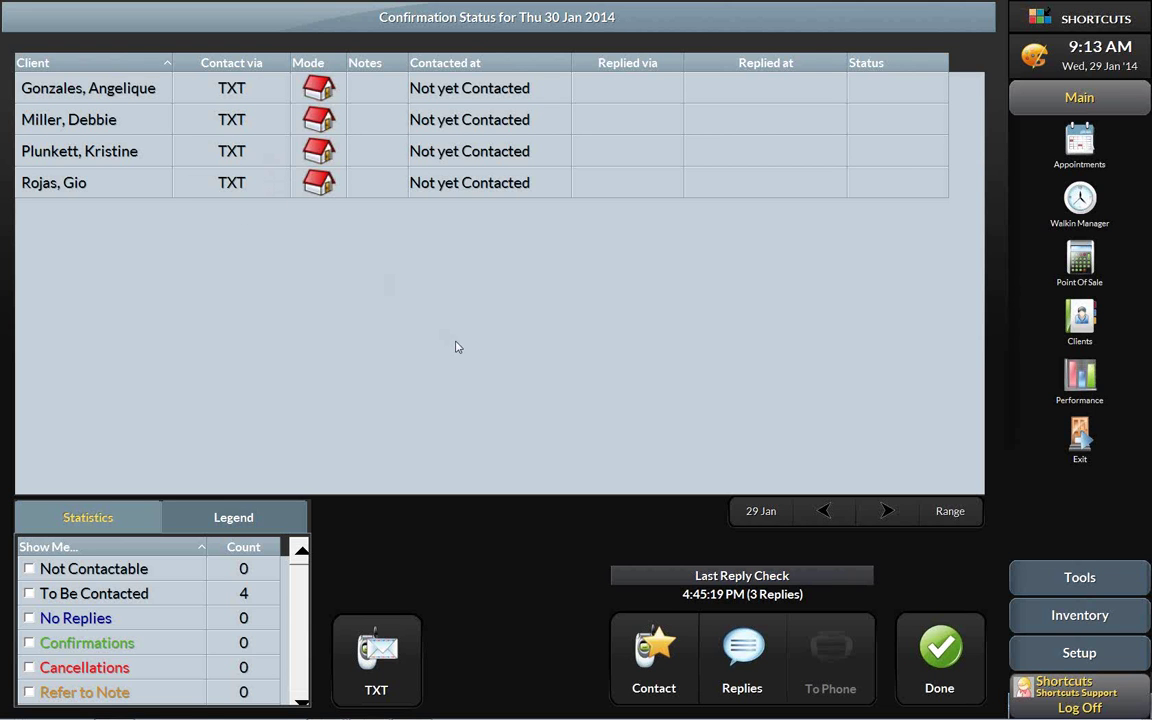
{"action": "left_click", "coordinate": [655, 655]}
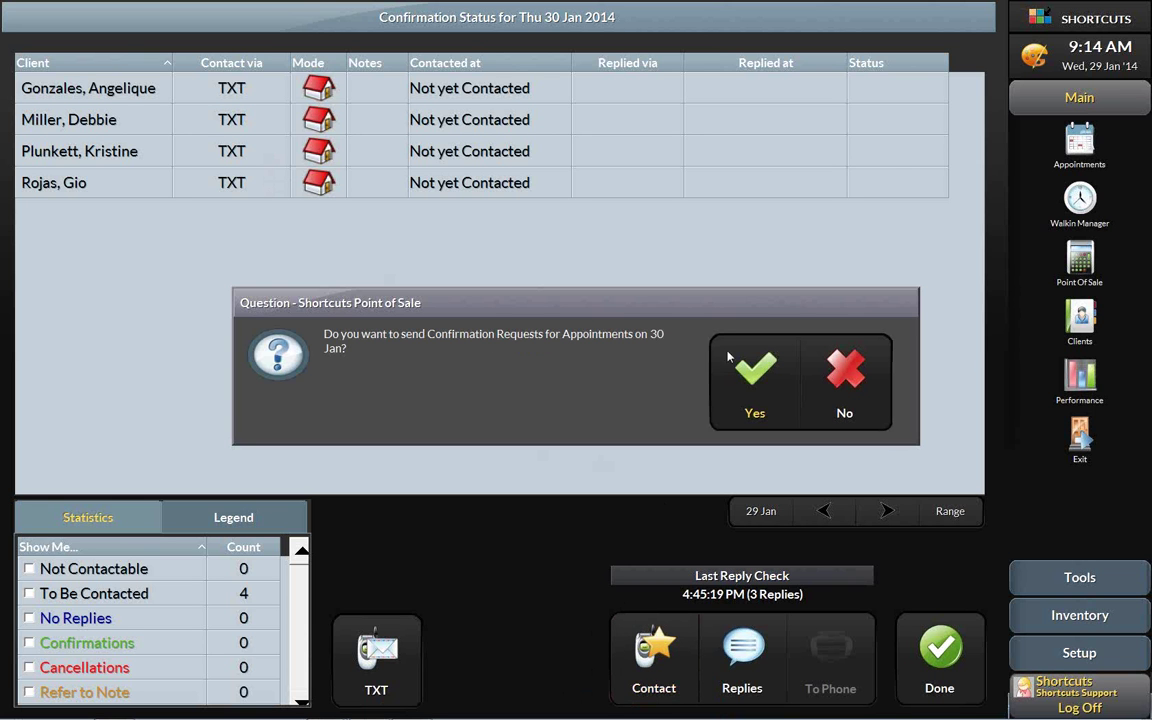
{"action": "left_click", "coordinate": [770, 378]}
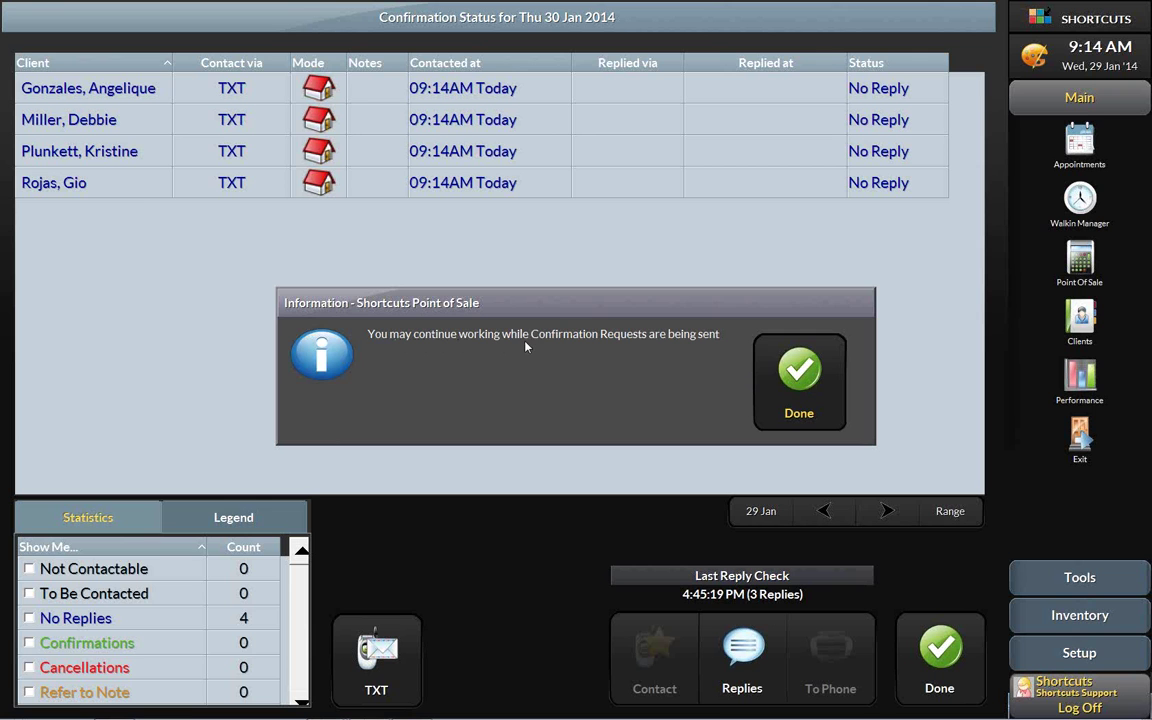
- Dismiss the sending notice, leaving all four 30 Jan clients contacted at 09:14AM with No Reply
{"action": "left_click", "coordinate": [803, 378]}
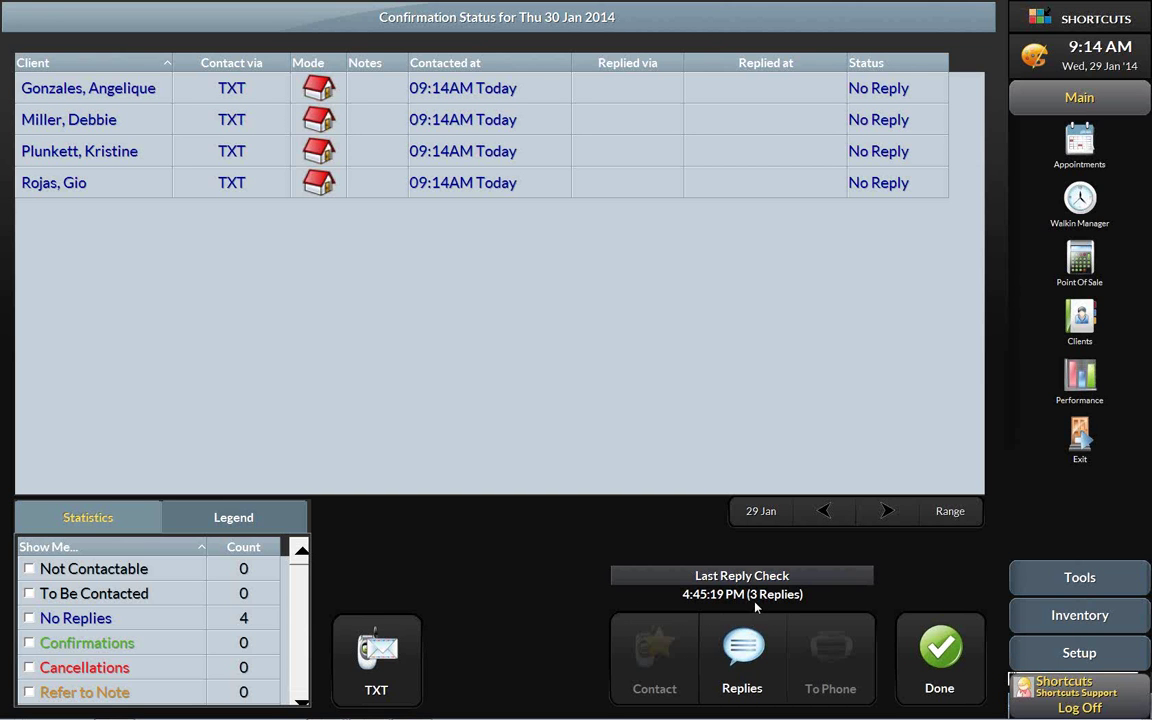
- Check replies now, showing two 30 Jan clients Confirmed by TXT at 09:15AM, then close the list
{"action": "left_click", "coordinate": [749, 652]}
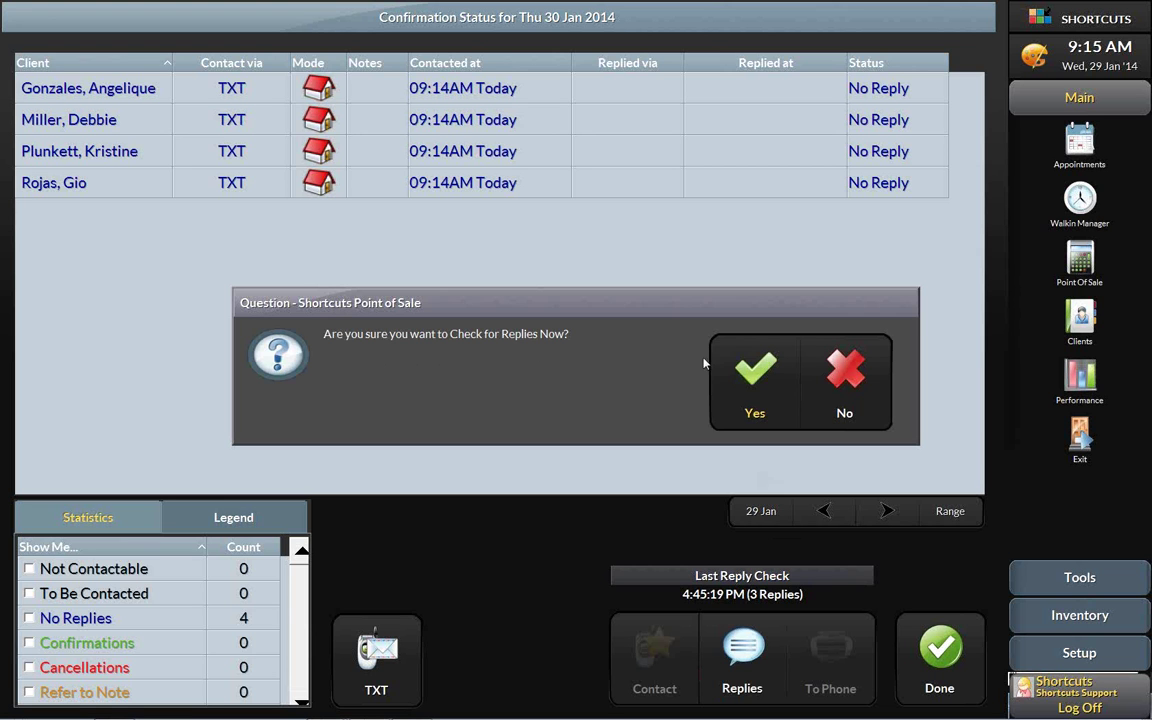
{"action": "left_click", "coordinate": [754, 376]}
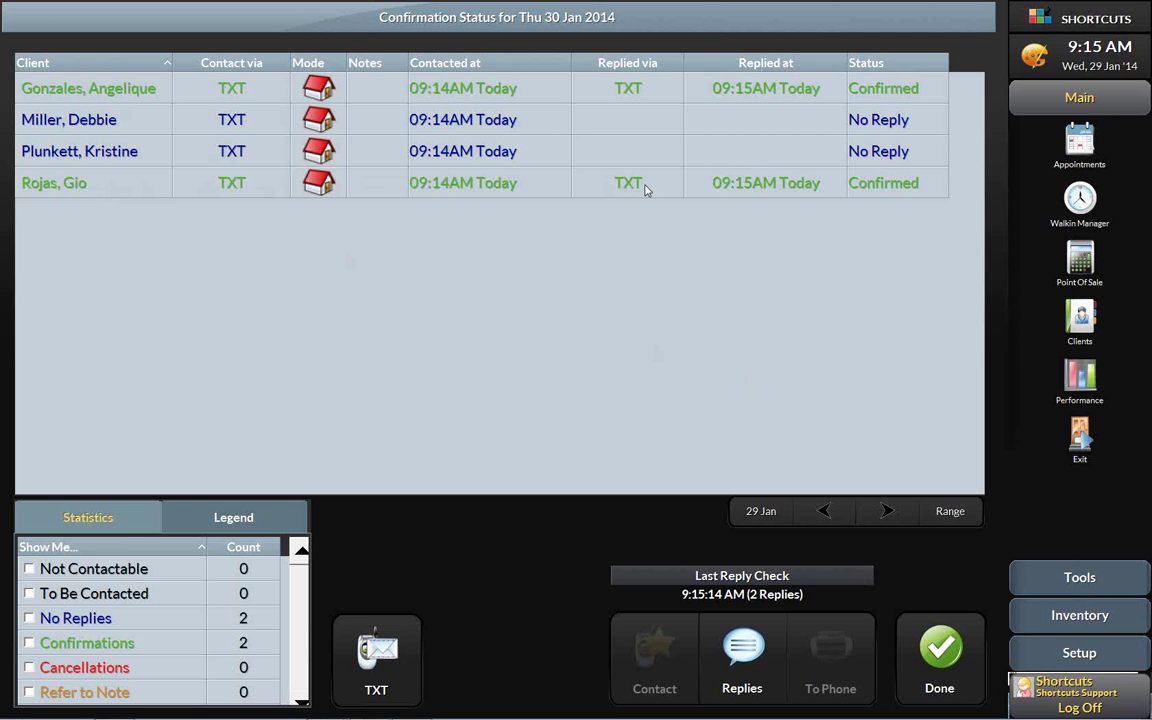
{"action": "left_click", "coordinate": [940, 650]}
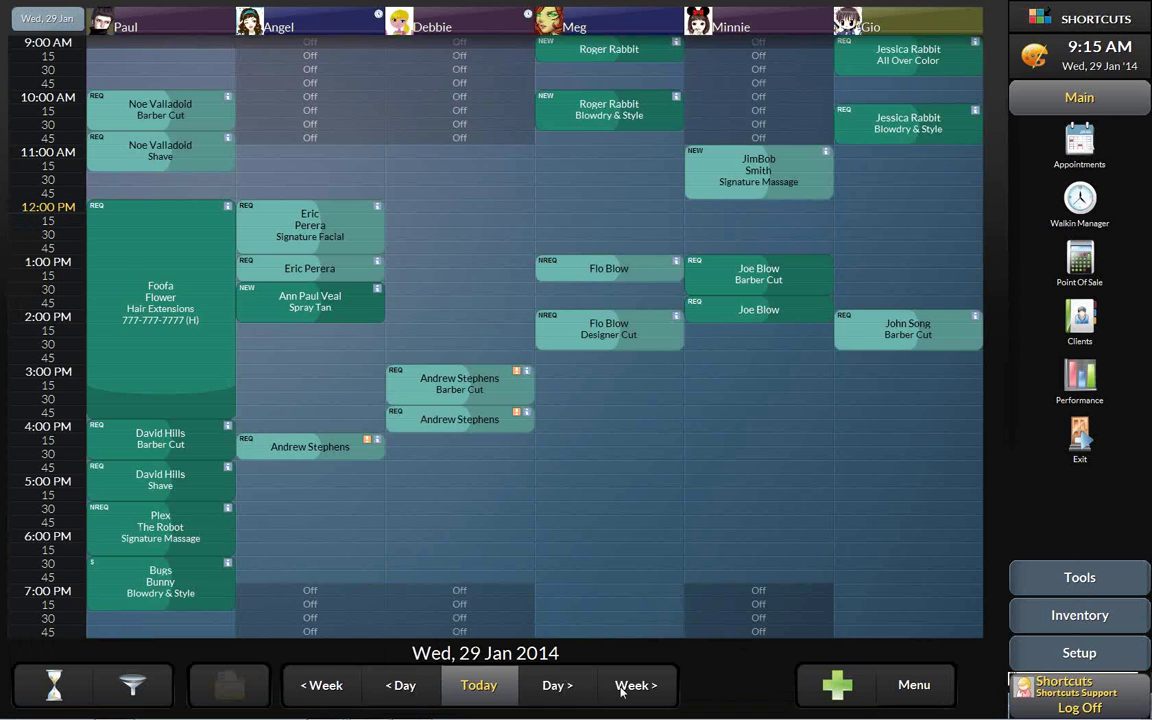
- Move the appointment book to Thu 30 Jan, then advance PowerPoint to the 'Online CIC - Client Information Card' slide
{"action": "left_click", "coordinate": [560, 689]}
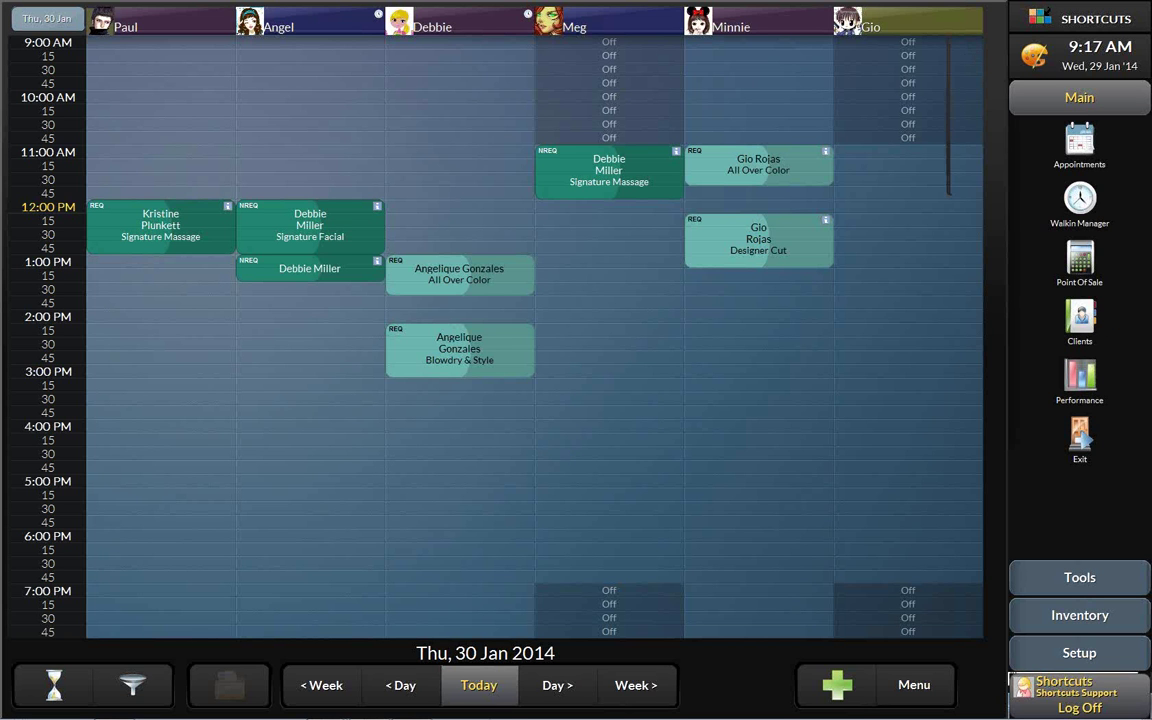
{"action": "mouse_move", "coordinate": [325, 708]}
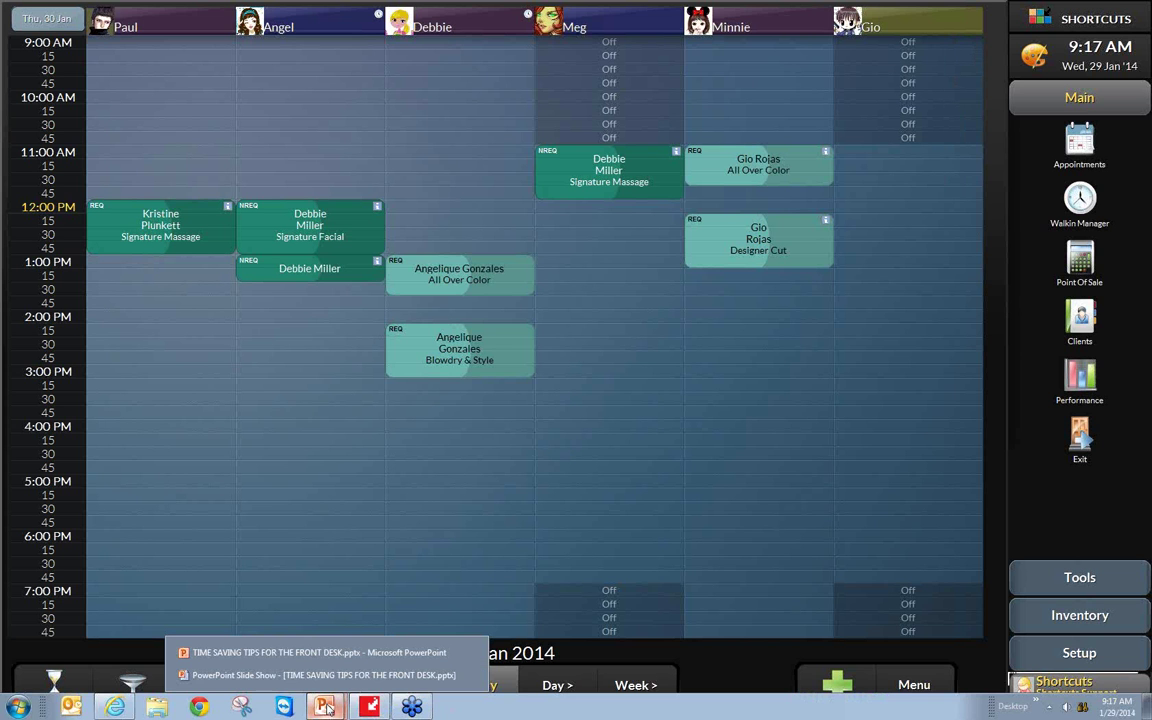
{"action": "left_click", "coordinate": [331, 676]}
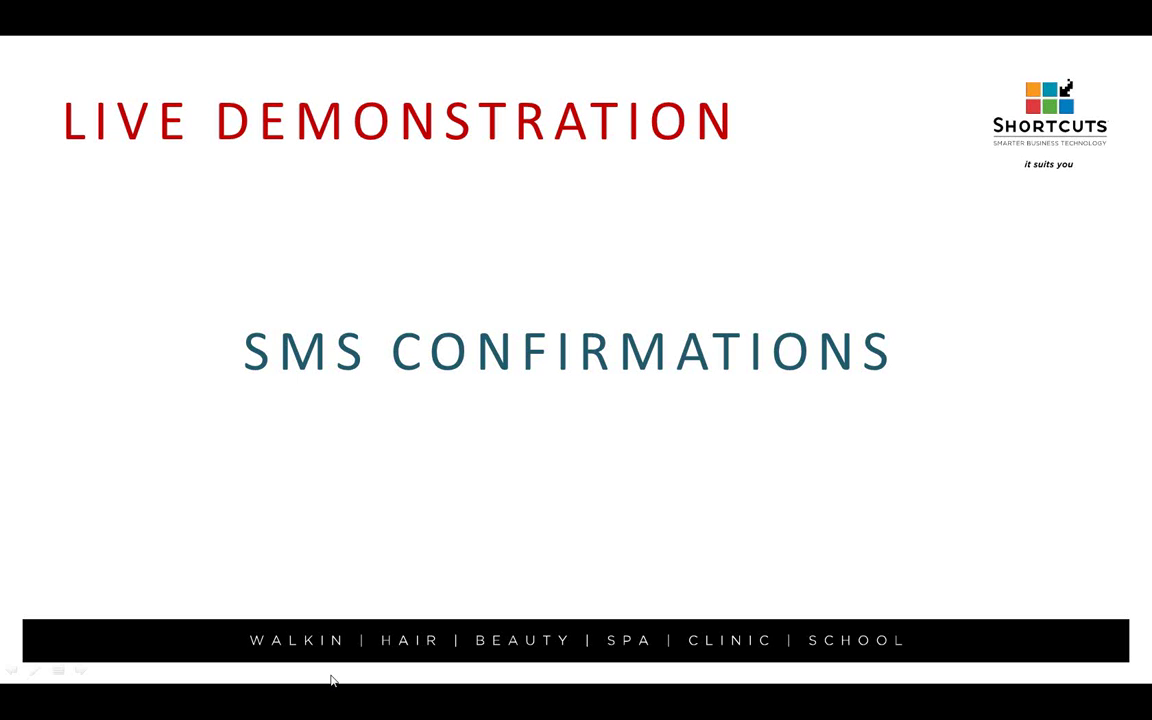
{"action": "left_click", "coordinate": [503, 430]}
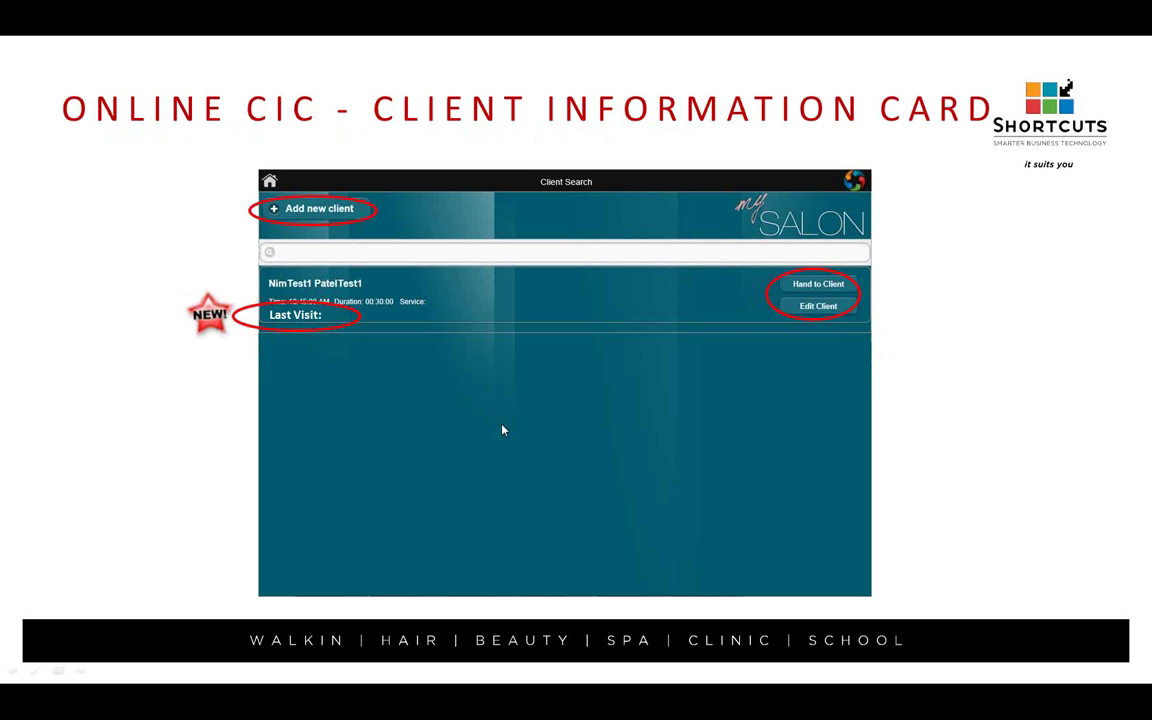
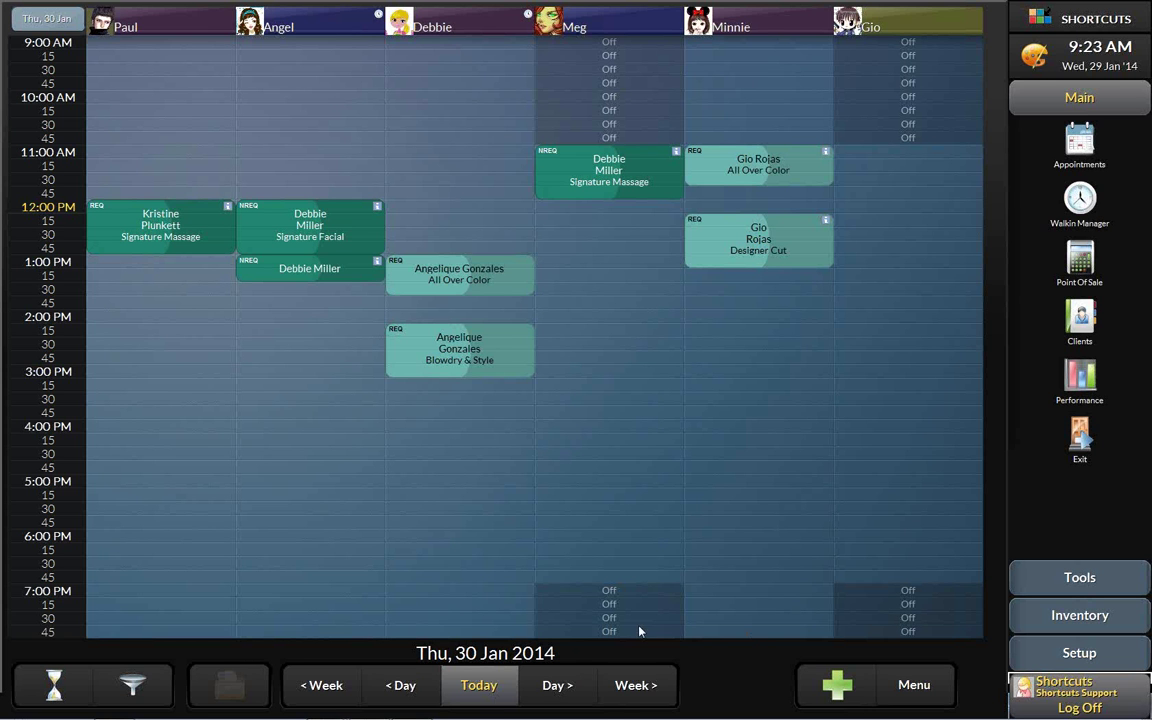
- Return the appointment book to today, Wed 29 Jan 2014
{"action": "left_click", "coordinate": [481, 690]}
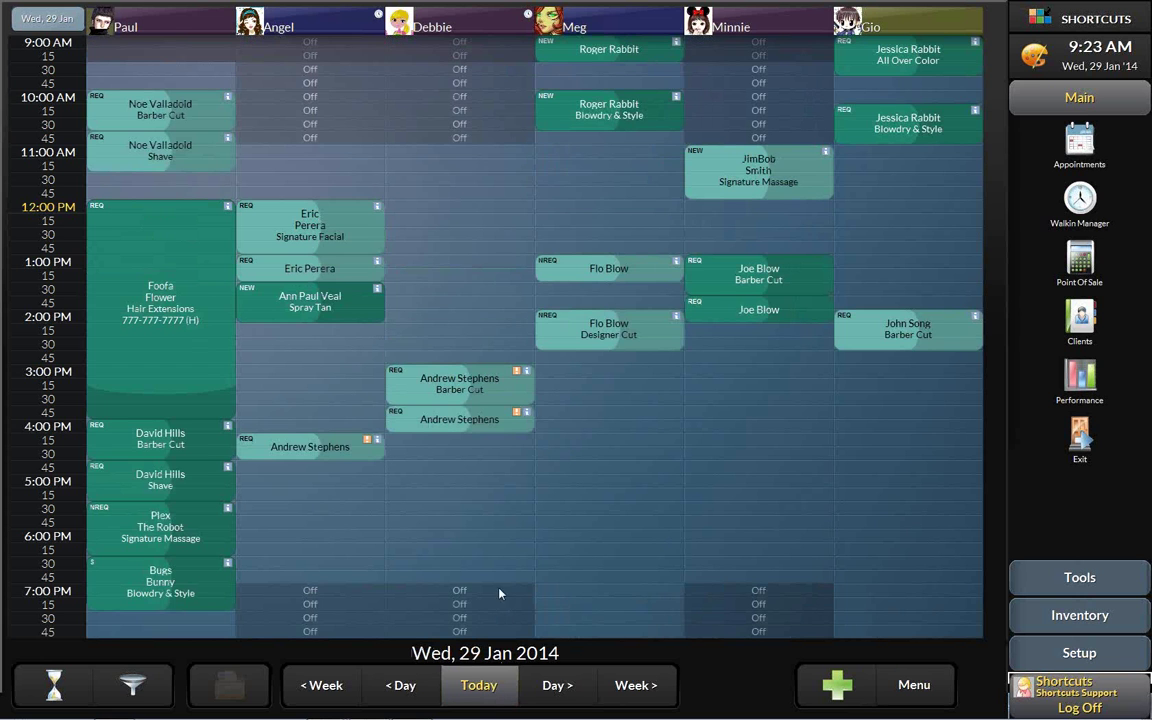
- Switch to a one-week view of Paul's bookings starting Wed 29 Jan 2014
{"action": "left_click", "coordinate": [170, 24]}
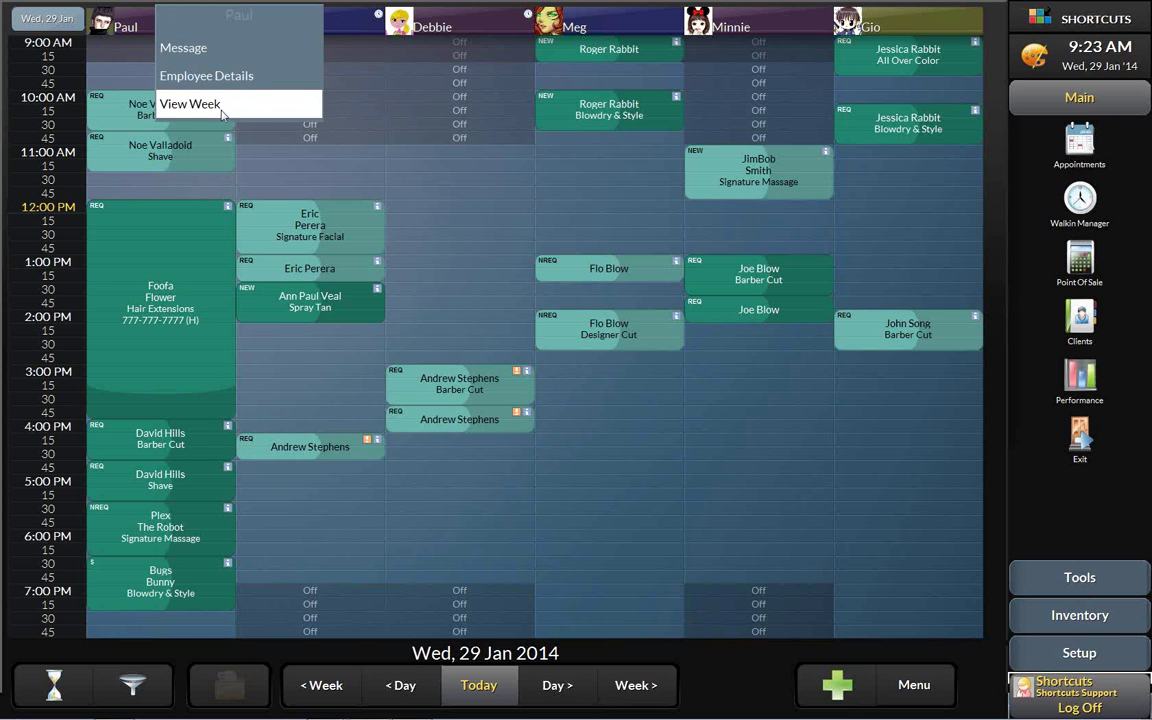
{"action": "left_click", "coordinate": [236, 111]}
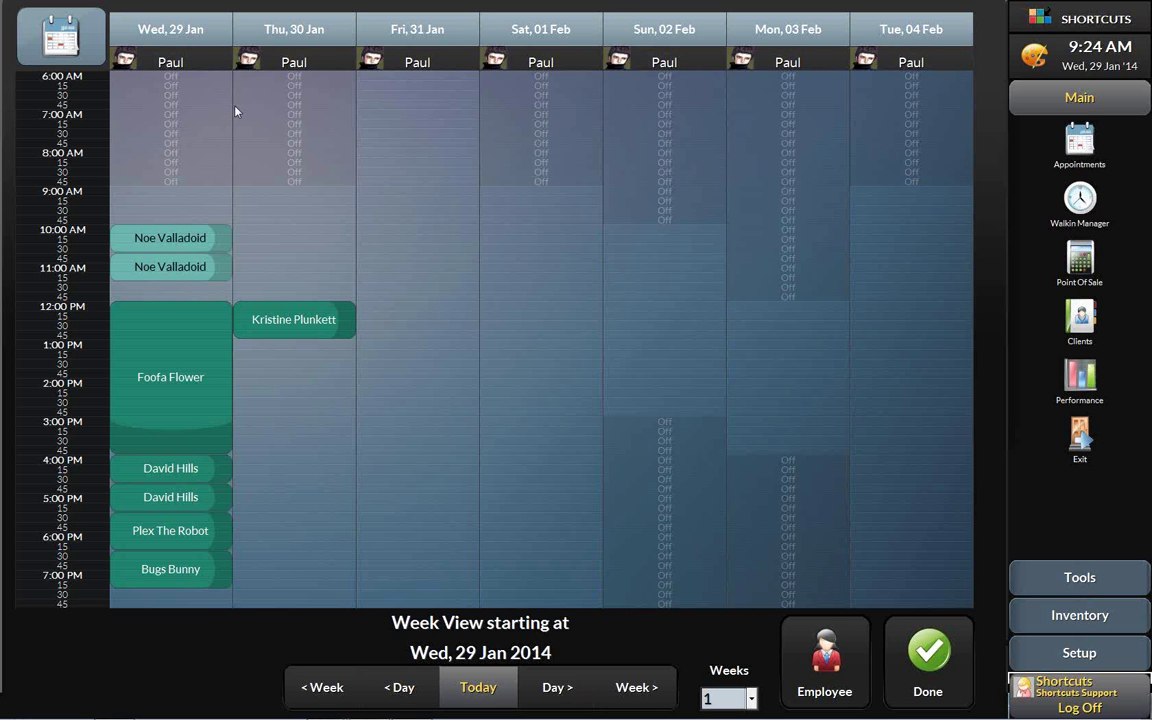
- Add Minnie alongside Paul in the week view so both stylists show per day
{"action": "left_click", "coordinate": [843, 668]}
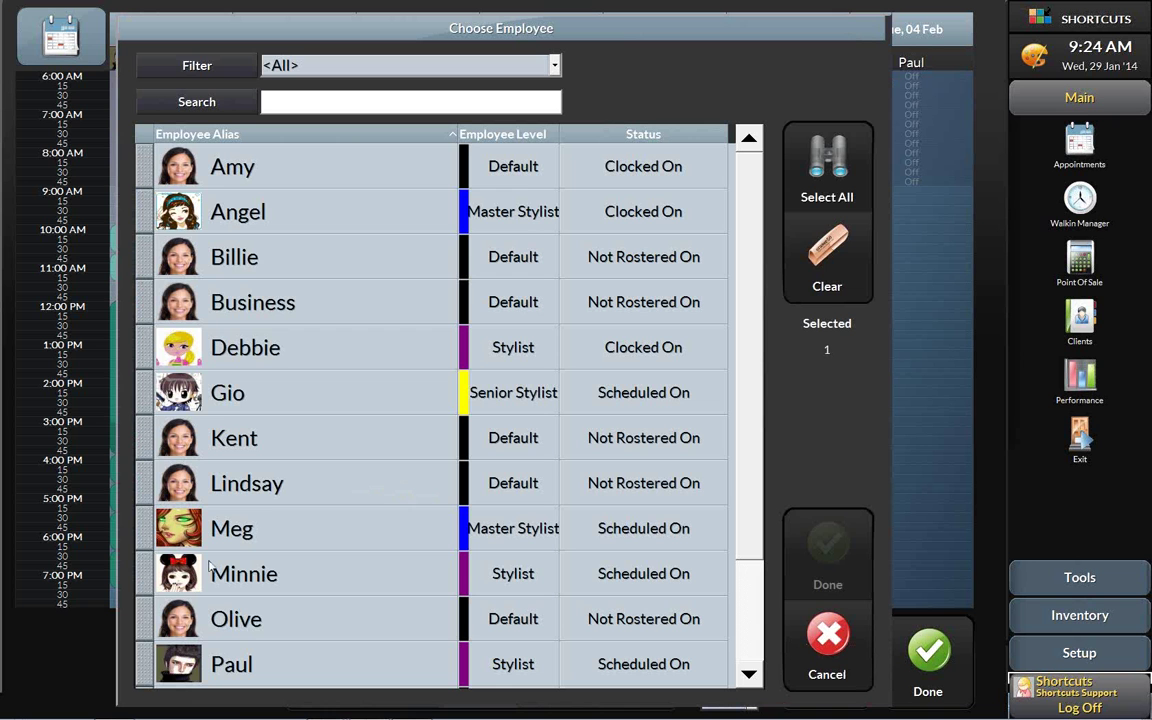
{"action": "left_click", "coordinate": [147, 663]}
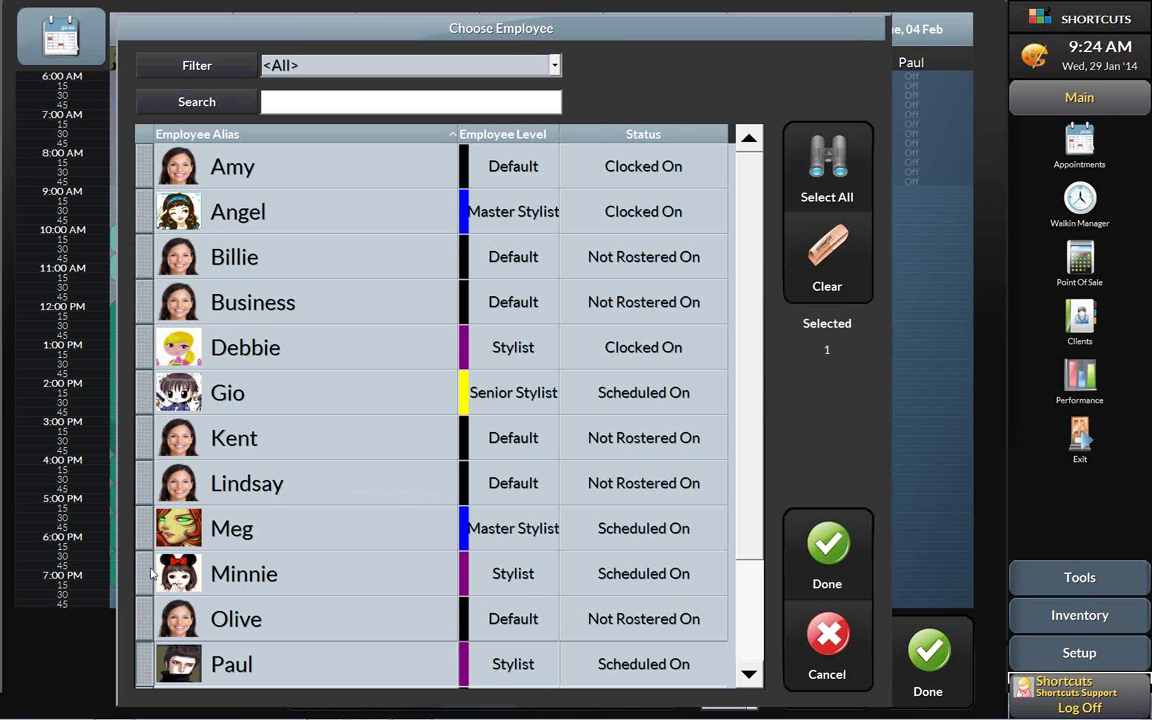
{"action": "left_click", "coordinate": [139, 517]}
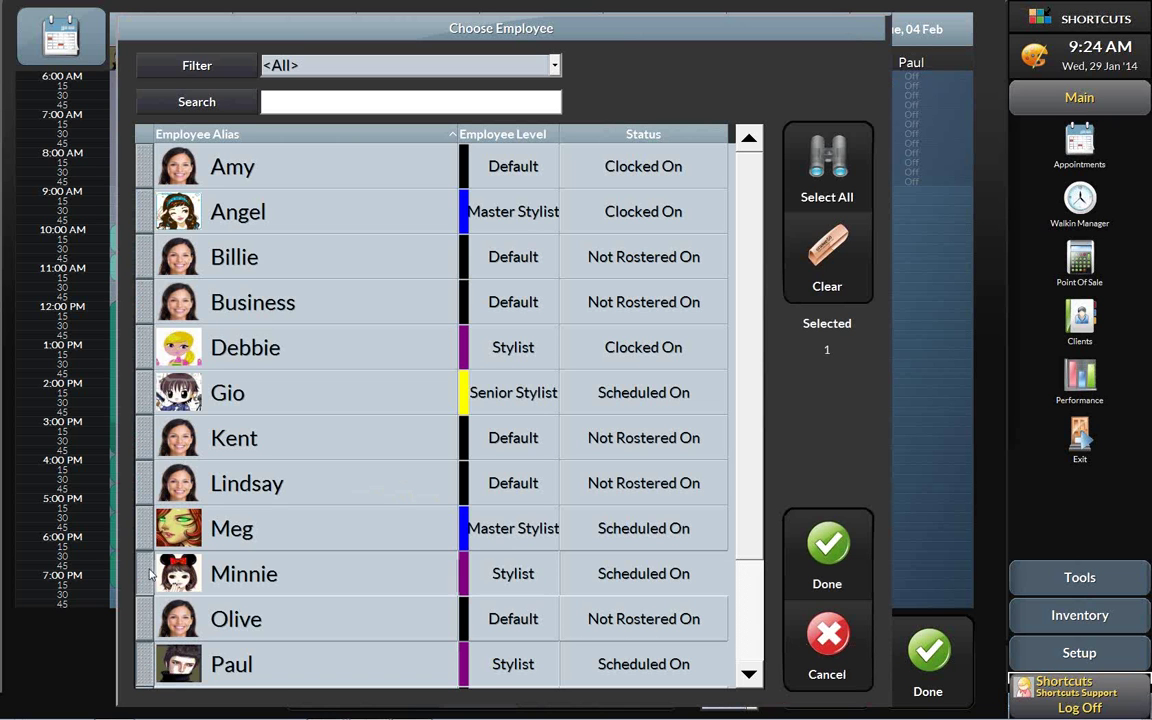
{"action": "left_click", "coordinate": [828, 548]}
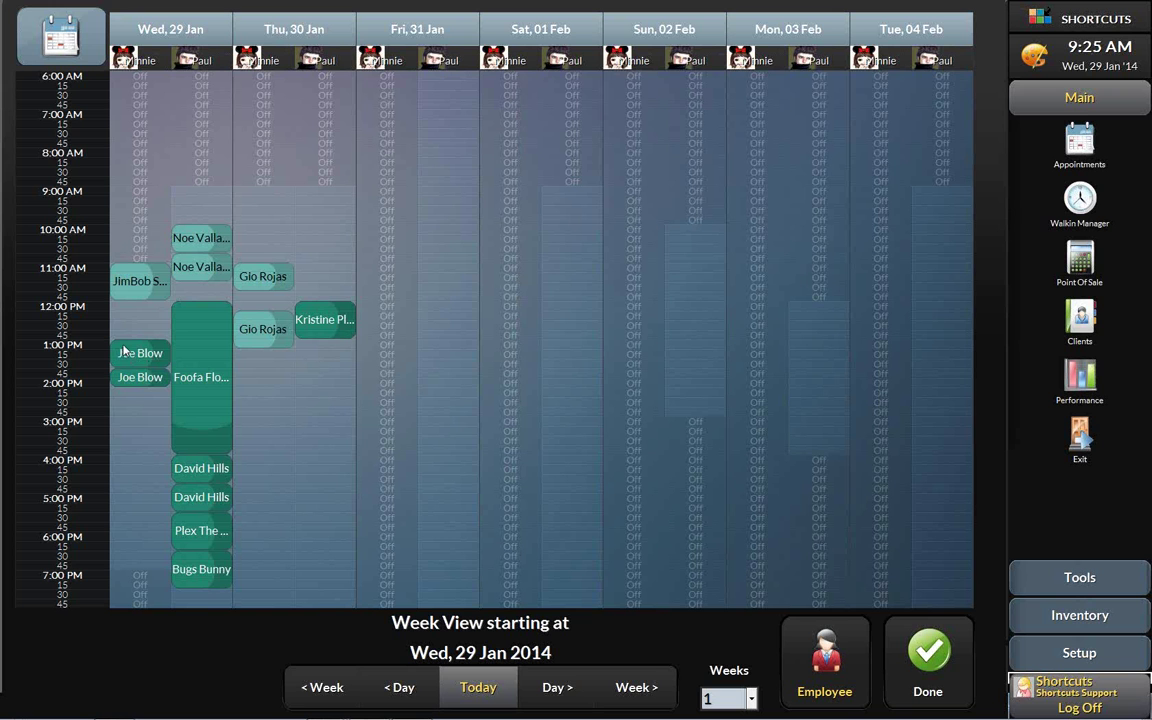
- Move all of Joe Blow's Wednesday appointments with Minnie to Thu 30 Jan at 2:00 PM
{"action": "left_click_drag", "start_coordinate": [124, 350], "coordinate": [212, 394]}
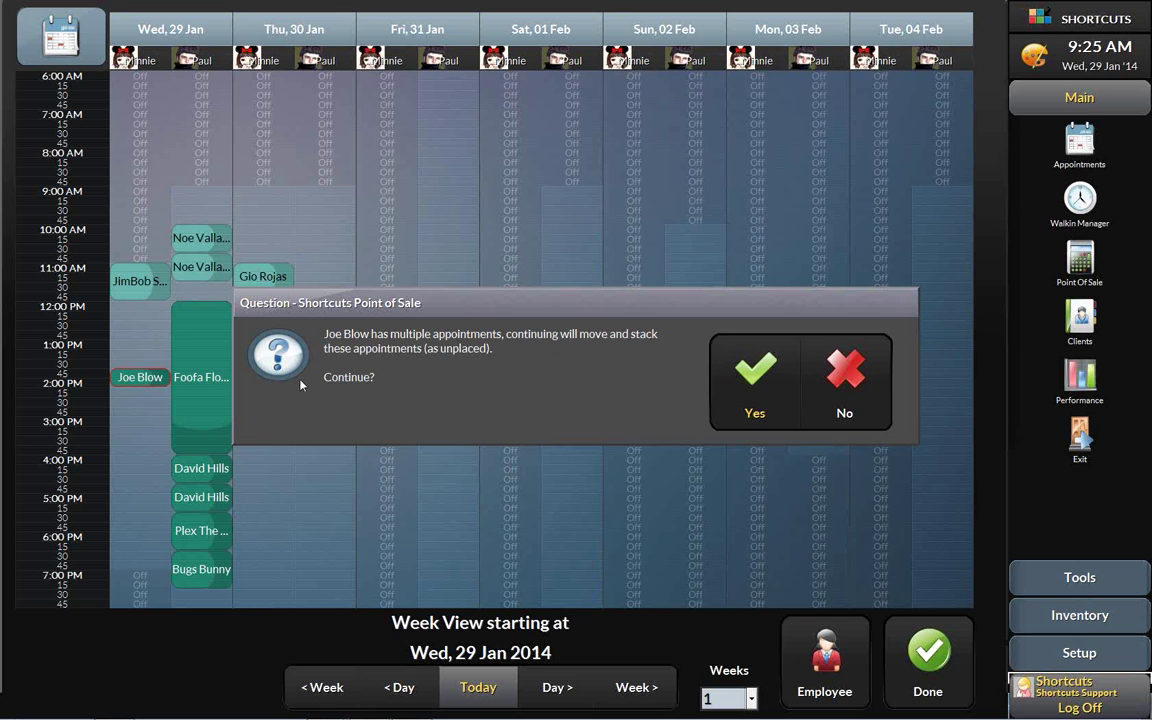
{"action": "left_click", "coordinate": [751, 380]}
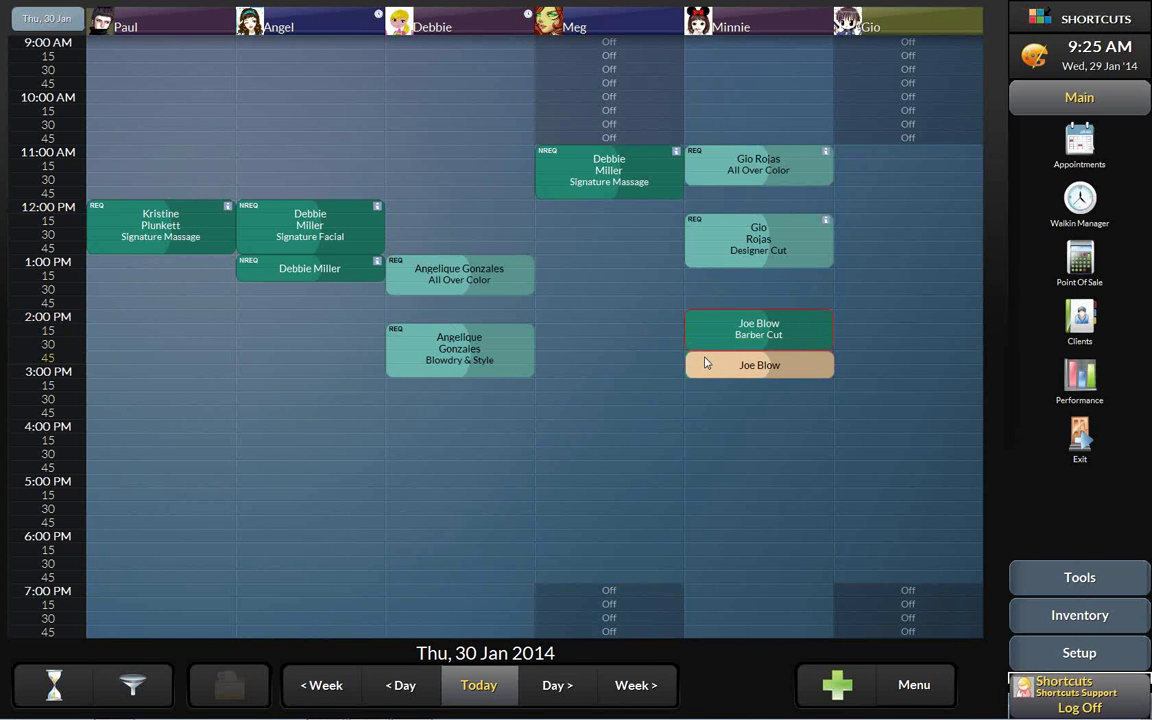
- Place Joe Blow's second appointment at 2:45 PM, then view Minnie and Paul's week
{"action": "left_click", "coordinate": [705, 362]}
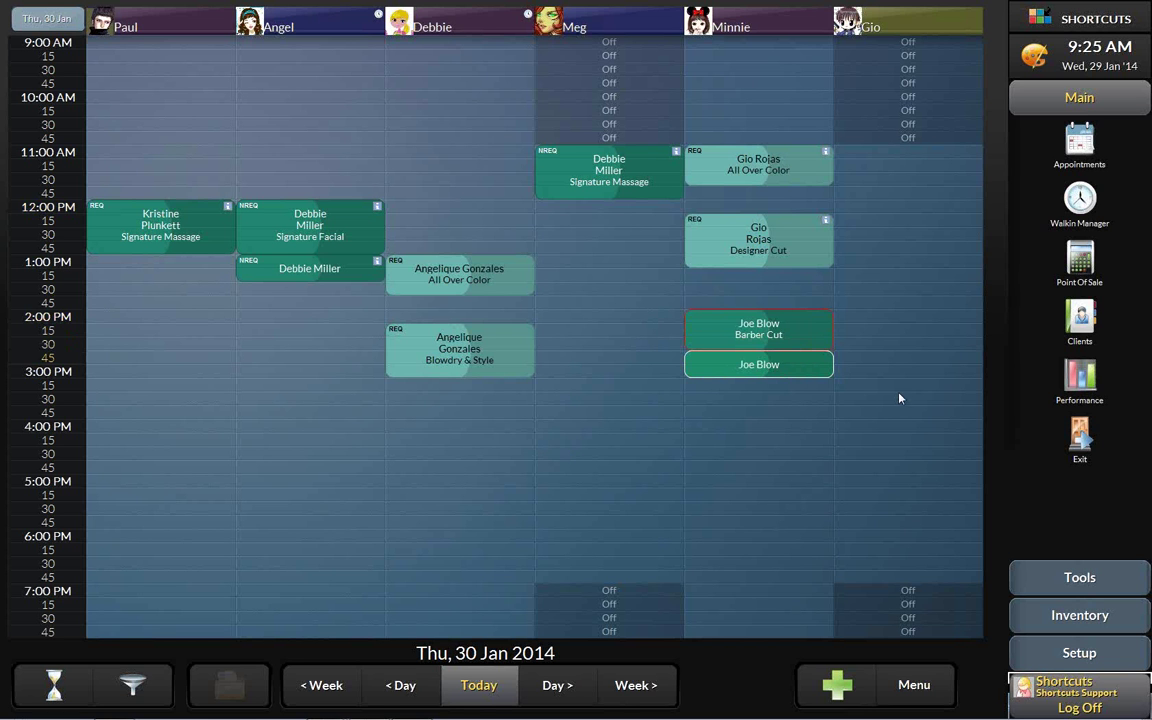
{"action": "left_click", "coordinate": [730, 24]}
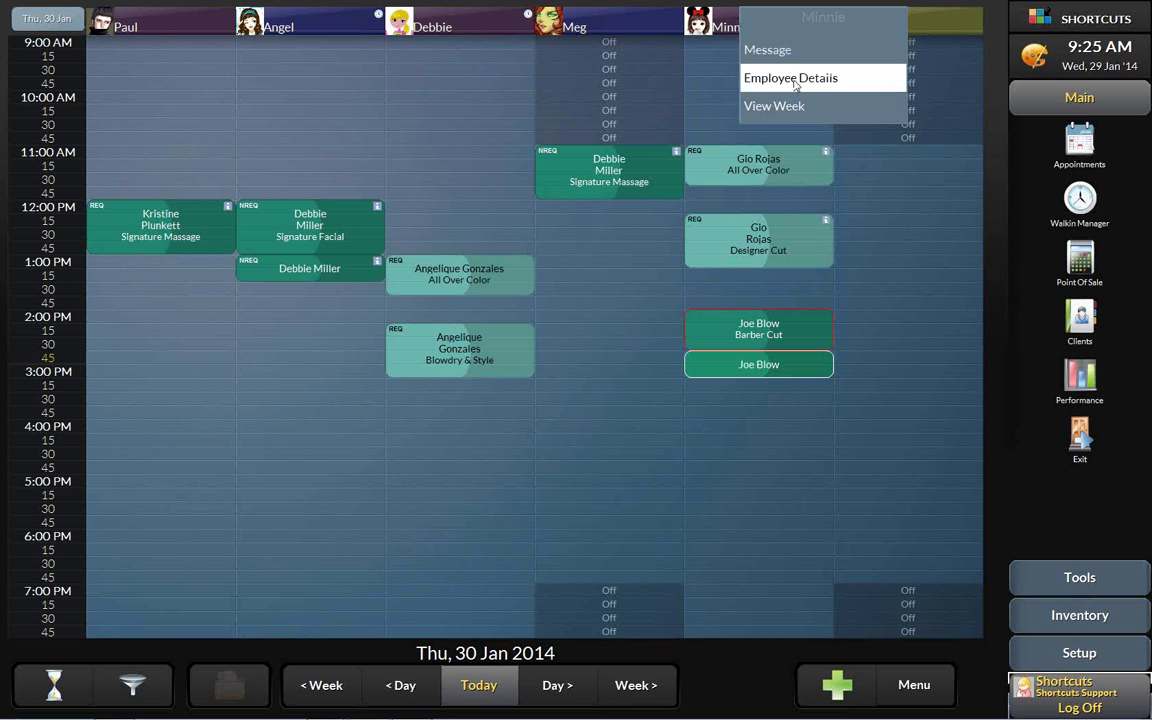
{"action": "left_click", "coordinate": [798, 110]}
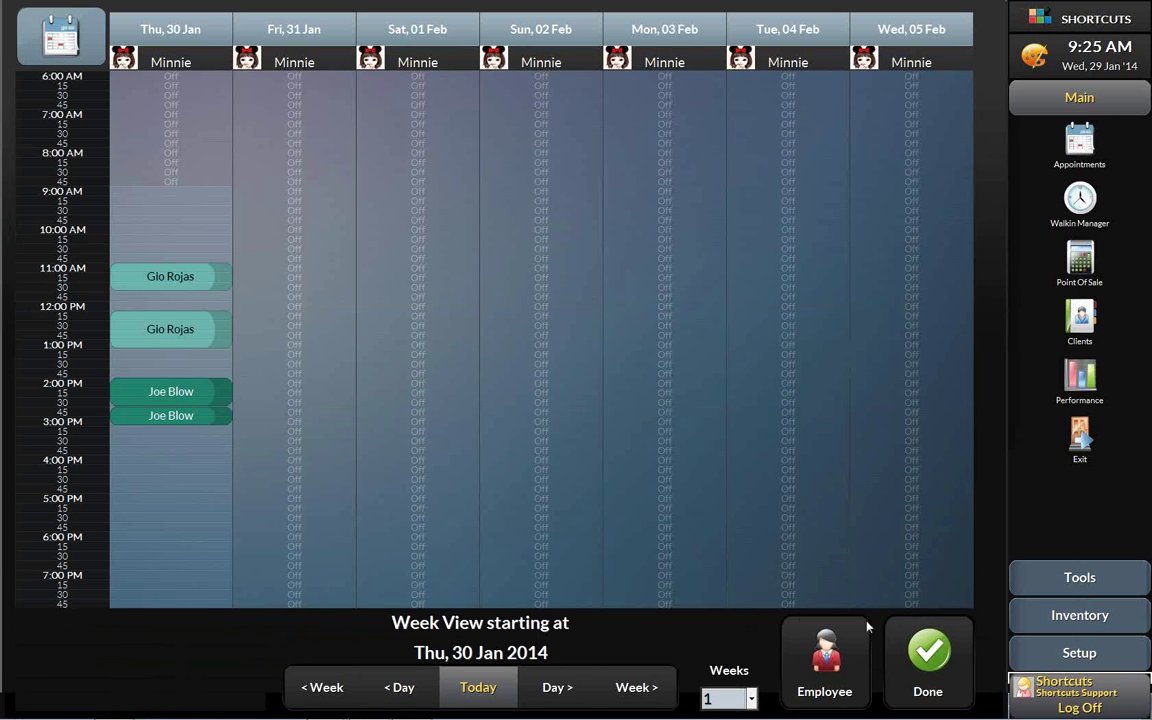
{"action": "left_click", "coordinate": [830, 665]}
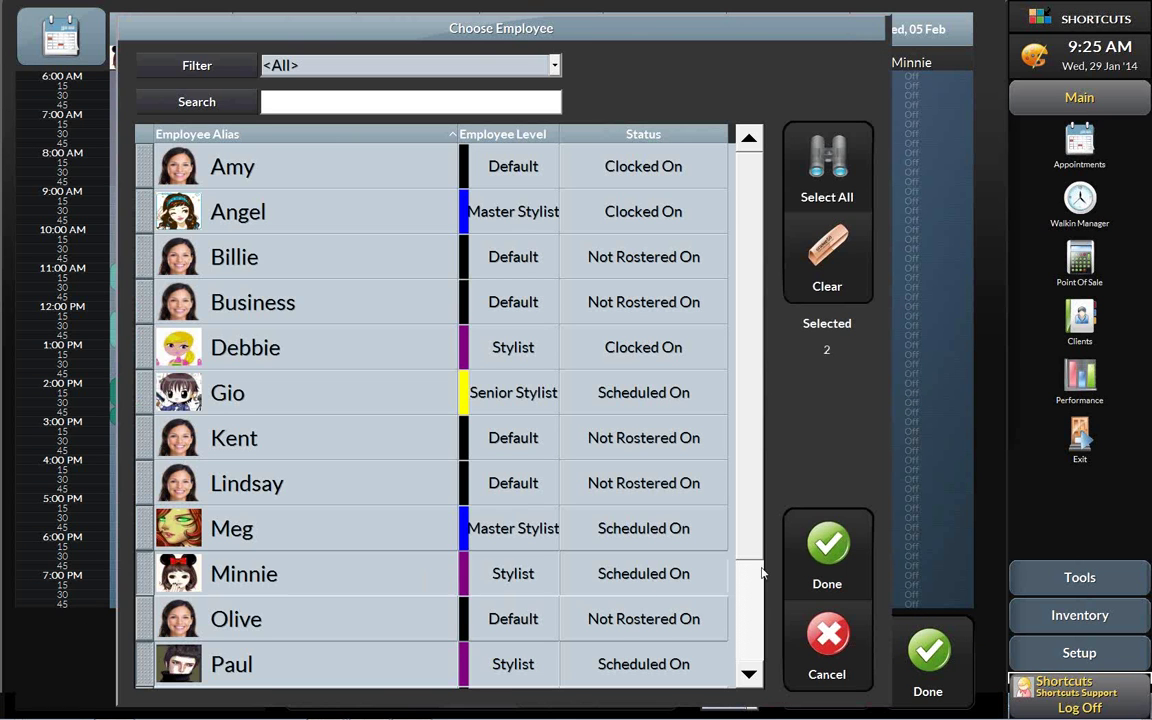
{"action": "left_click", "coordinate": [819, 560]}
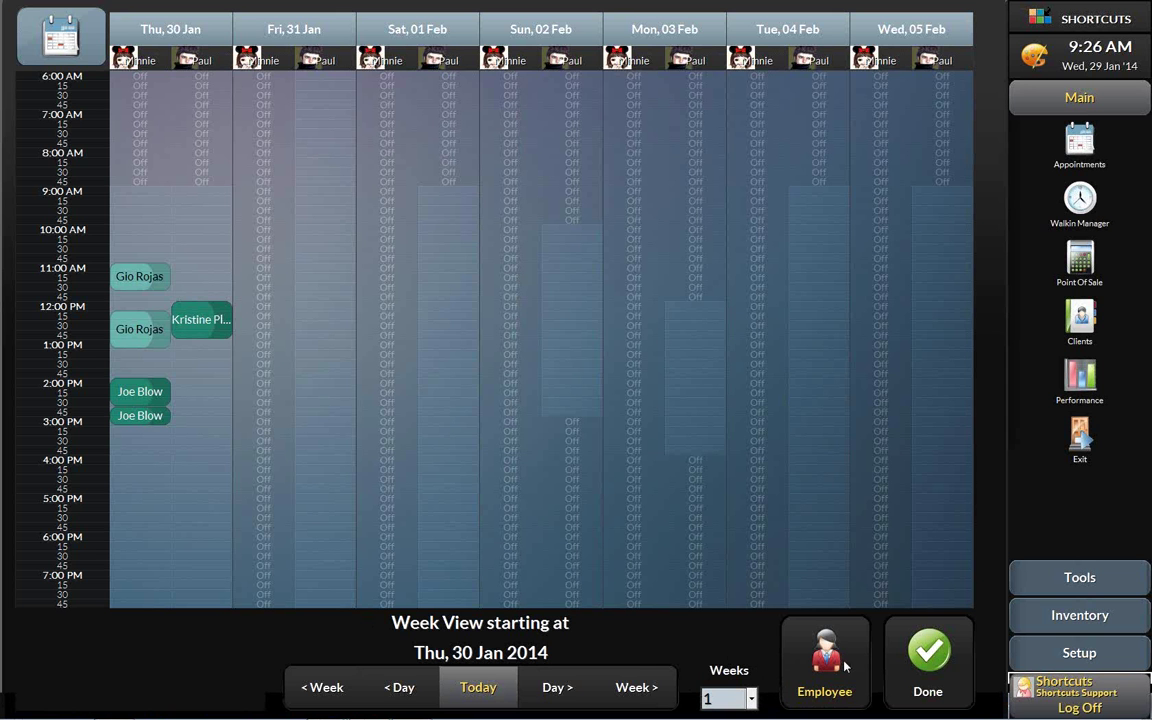
- Show two weeks for Minnie only, then return to the Thu 30 Jan day view
{"action": "left_click", "coordinate": [752, 700]}
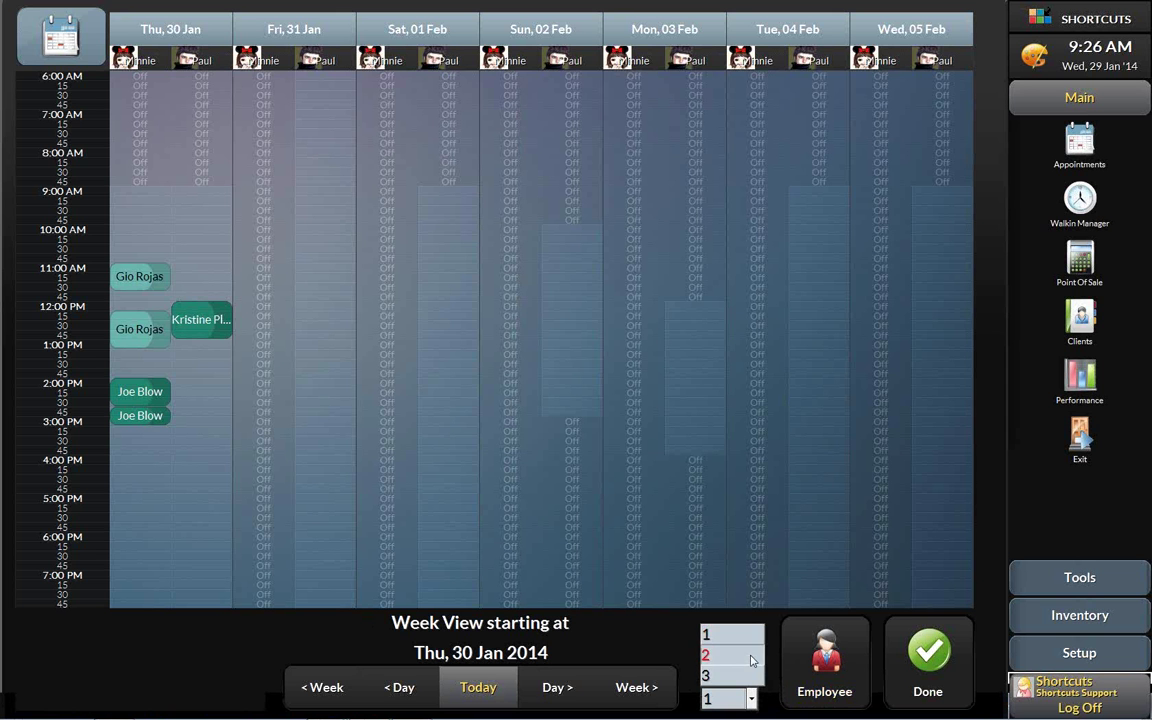
{"action": "left_click", "coordinate": [750, 655]}
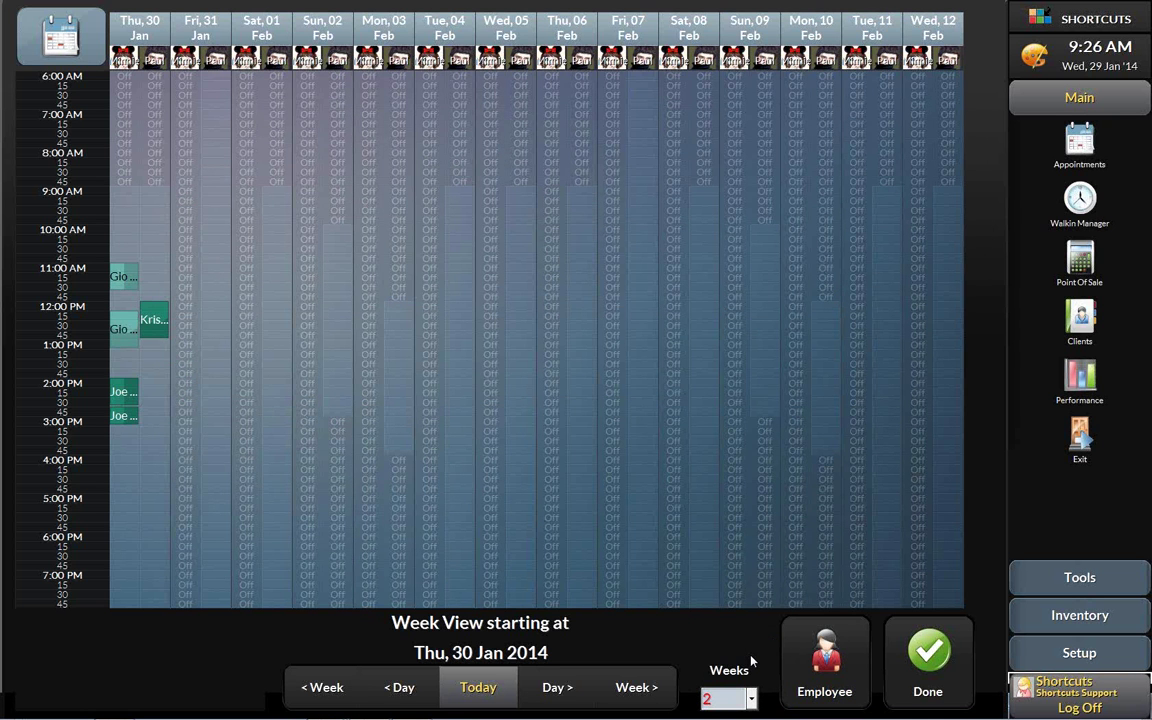
{"action": "left_click", "coordinate": [824, 658]}
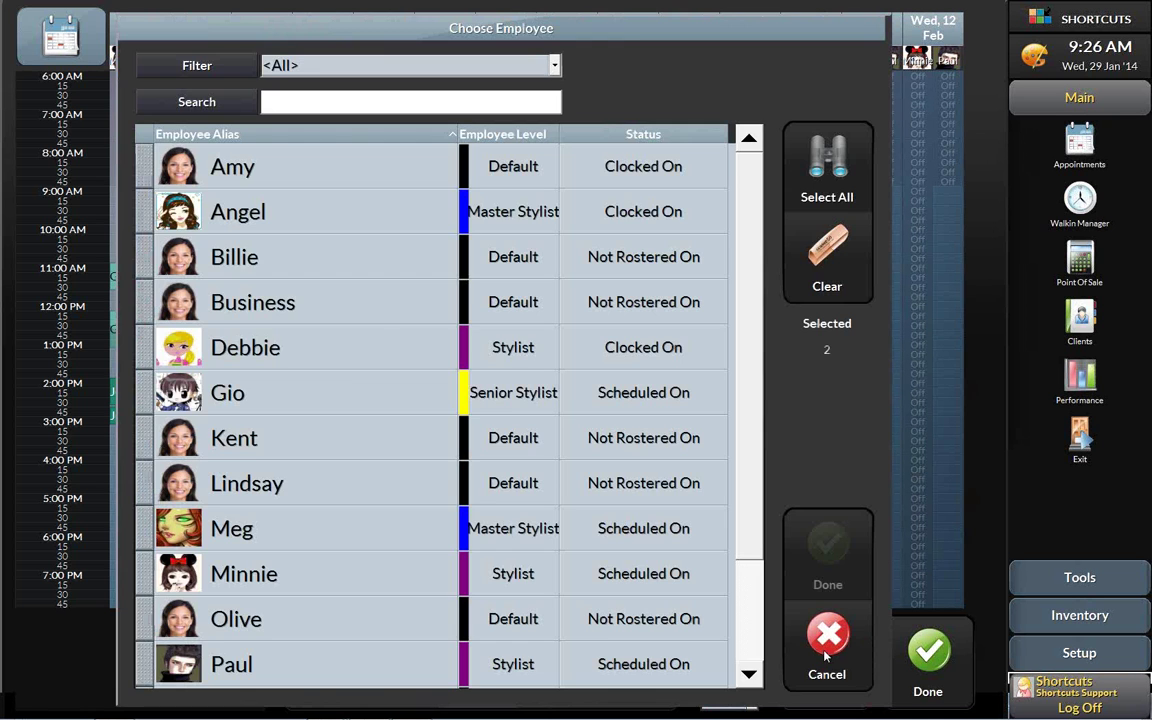
{"action": "left_click", "coordinate": [138, 530]}
{"action": "left_click", "coordinate": [829, 548]}
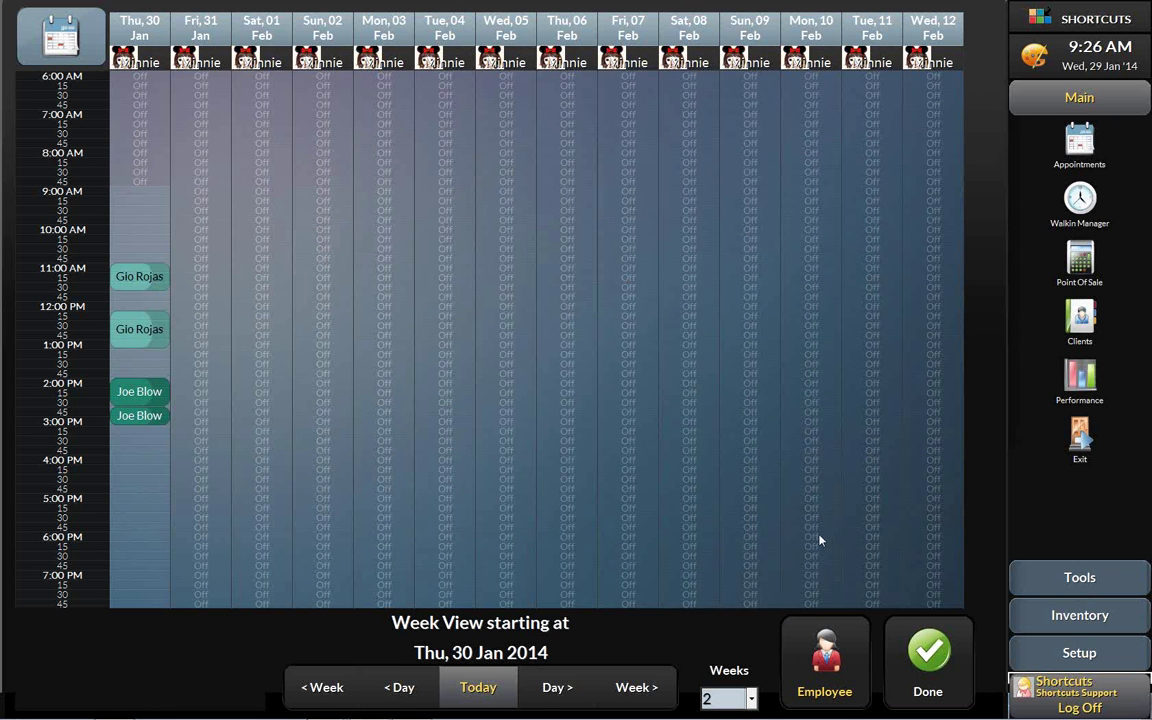
{"action": "left_click", "coordinate": [928, 662]}
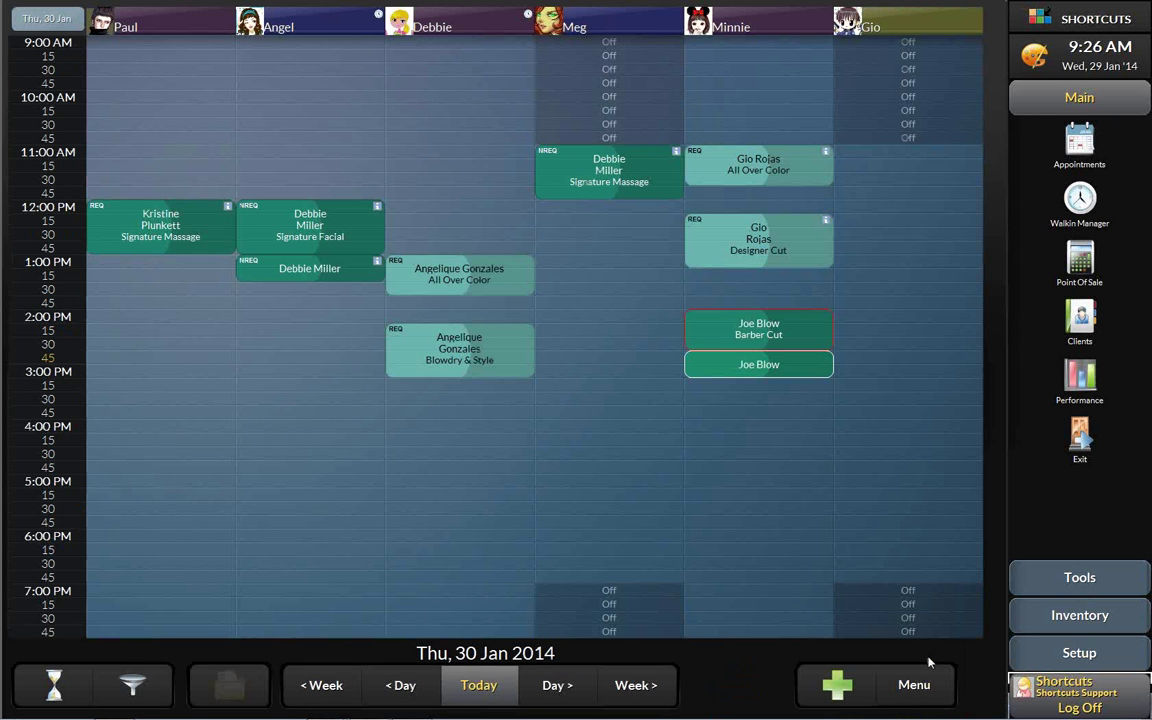
- On Thu 30 Jan, select Joe Blow's appointment and pick up all his appointments that day
{"action": "left_click", "coordinate": [477, 688]}
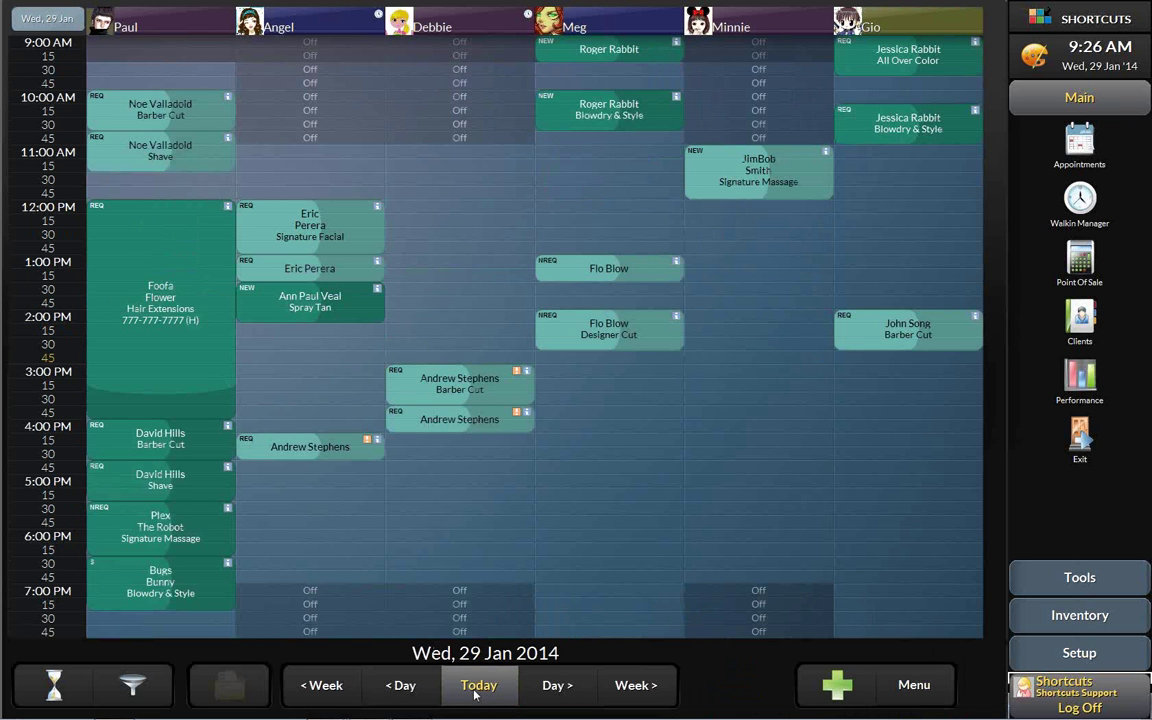
{"action": "left_click", "coordinate": [546, 686]}
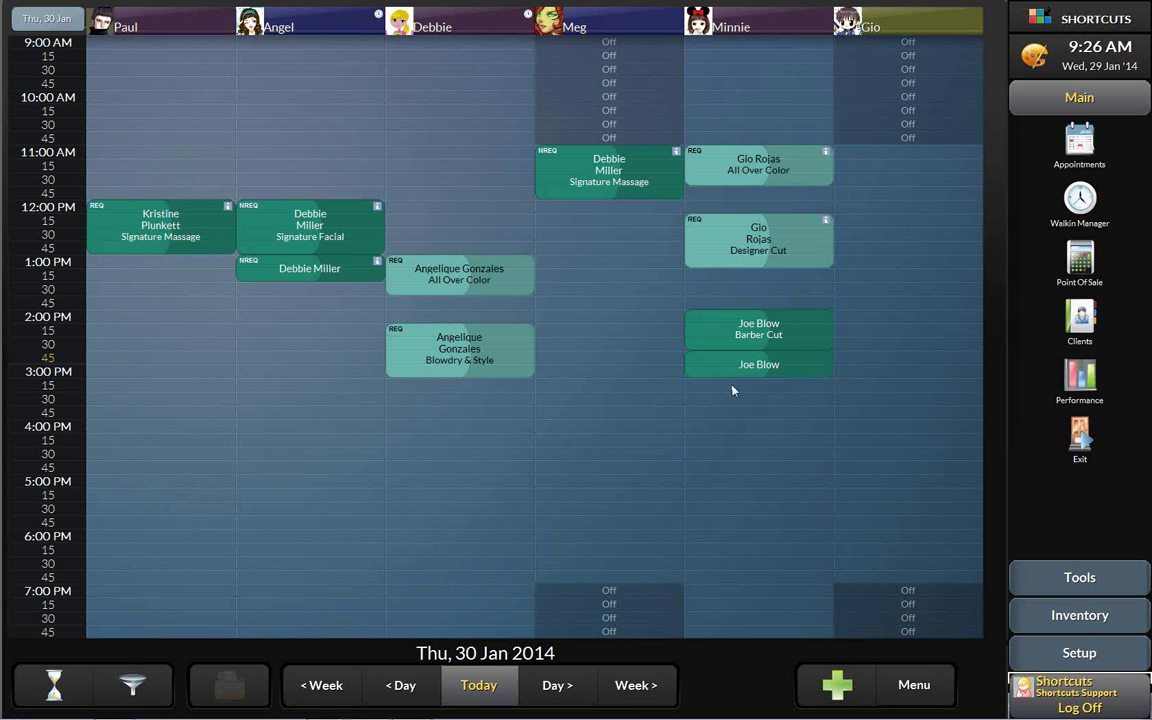
{"action": "right_click", "coordinate": [800, 334]}
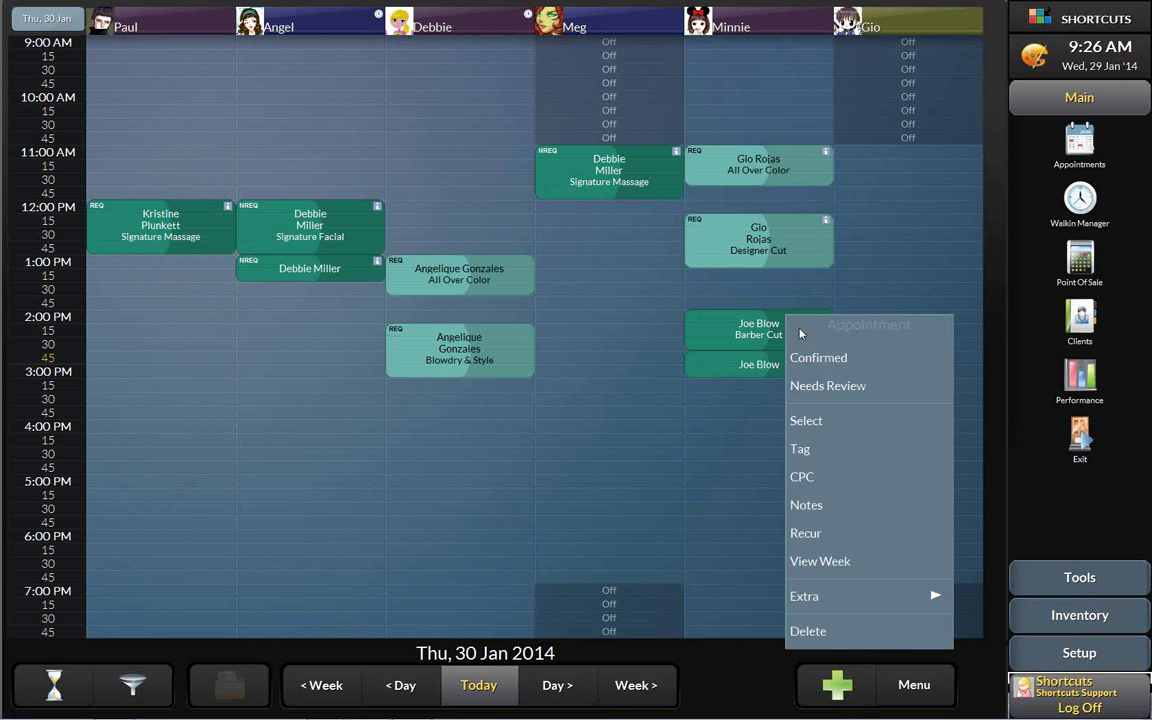
{"action": "left_click", "coordinate": [845, 421]}
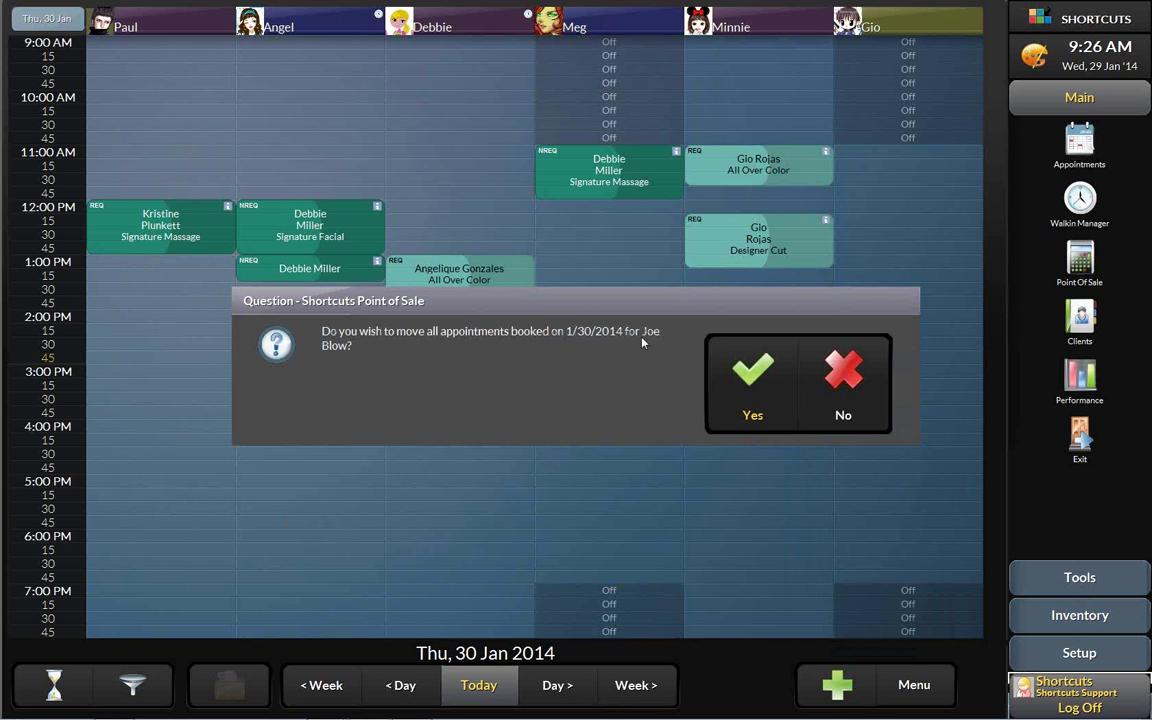
{"action": "left_click", "coordinate": [750, 378]}
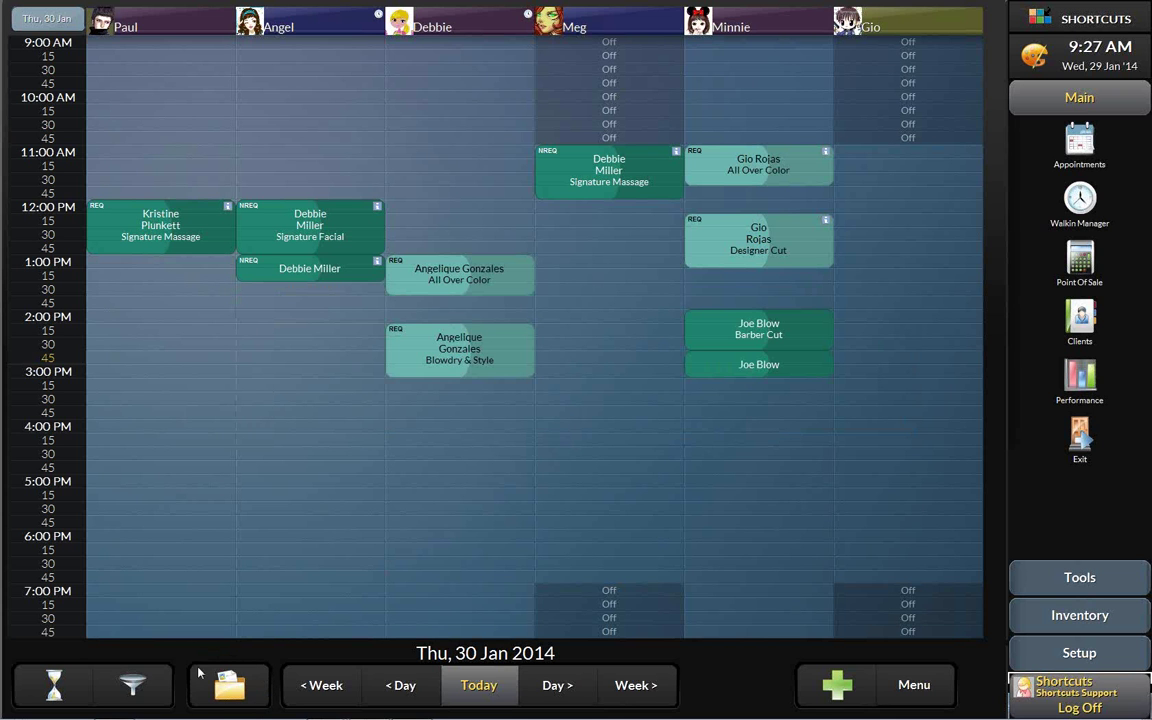
- Drop Joe Blow's Barber Cut into Minnie's column at 3:00 PM on Wed 29 Jan
{"action": "left_click", "coordinate": [254, 690]}
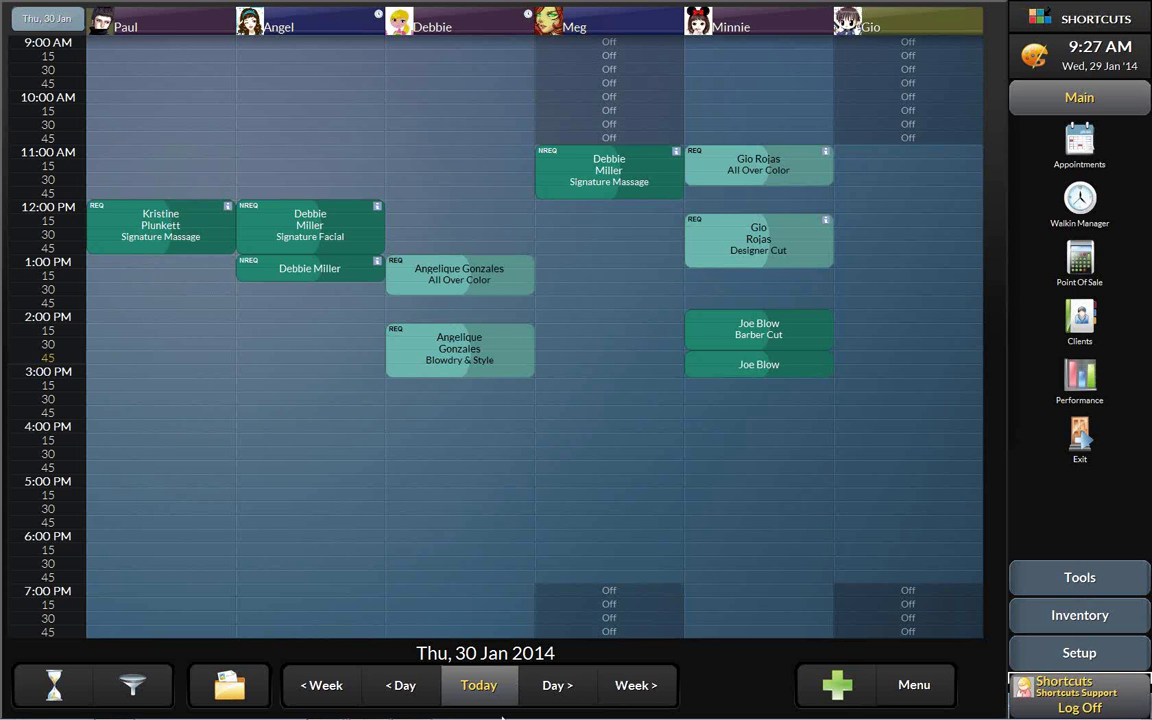
{"action": "left_click", "coordinate": [479, 685]}
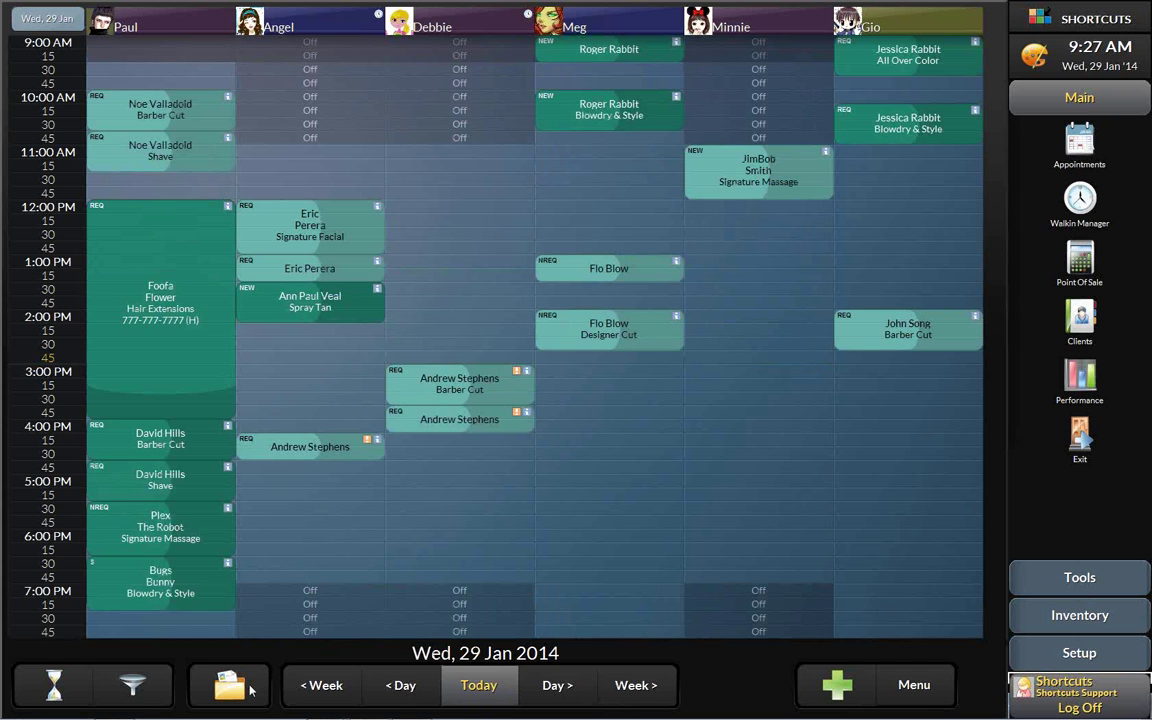
{"action": "left_click", "coordinate": [250, 688]}
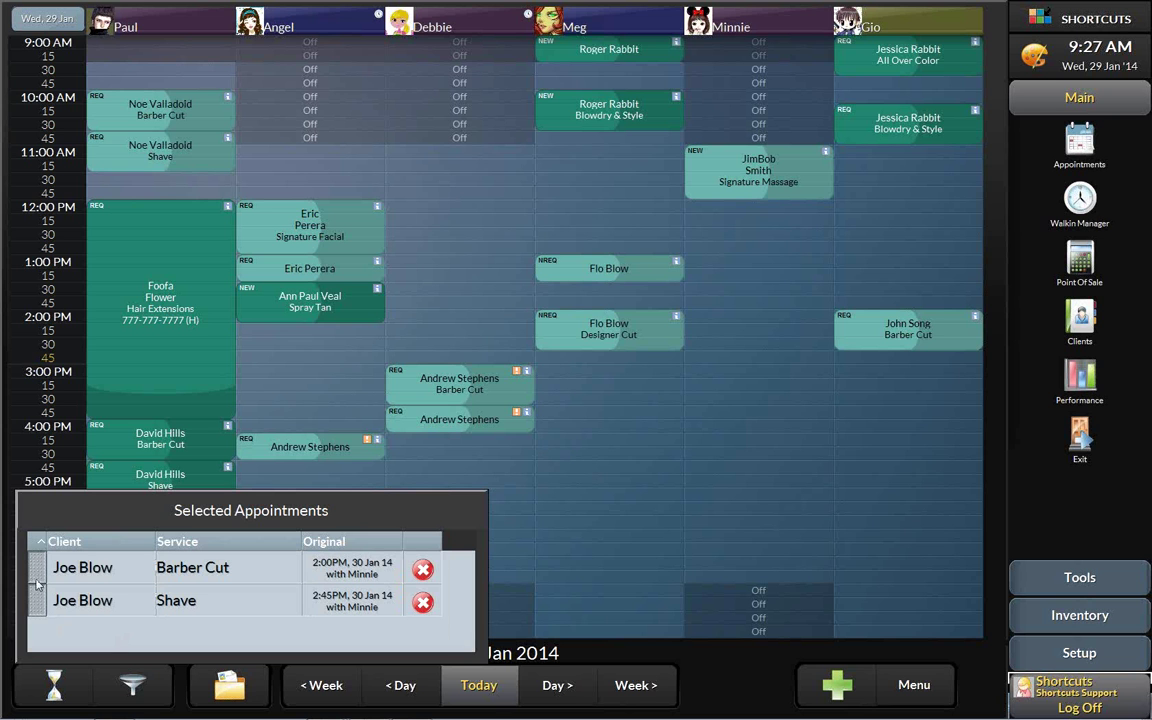
{"action": "left_click_drag", "start_coordinate": [36, 571], "coordinate": [716, 377]}
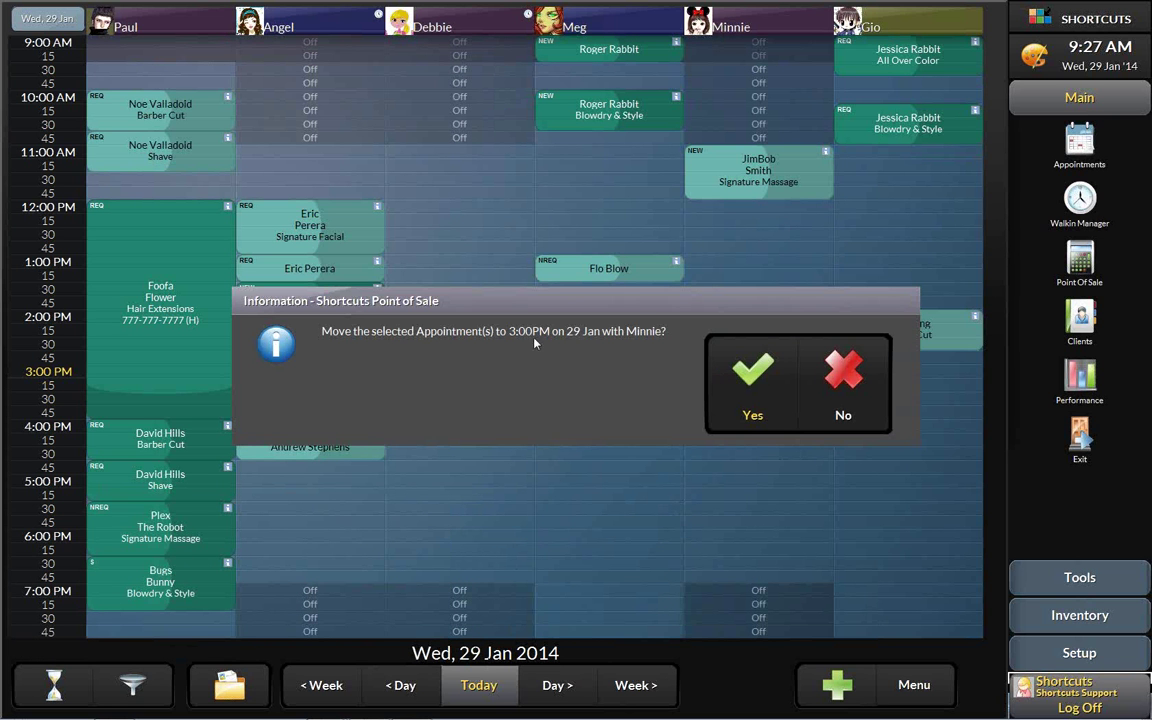
{"action": "left_click", "coordinate": [731, 385]}
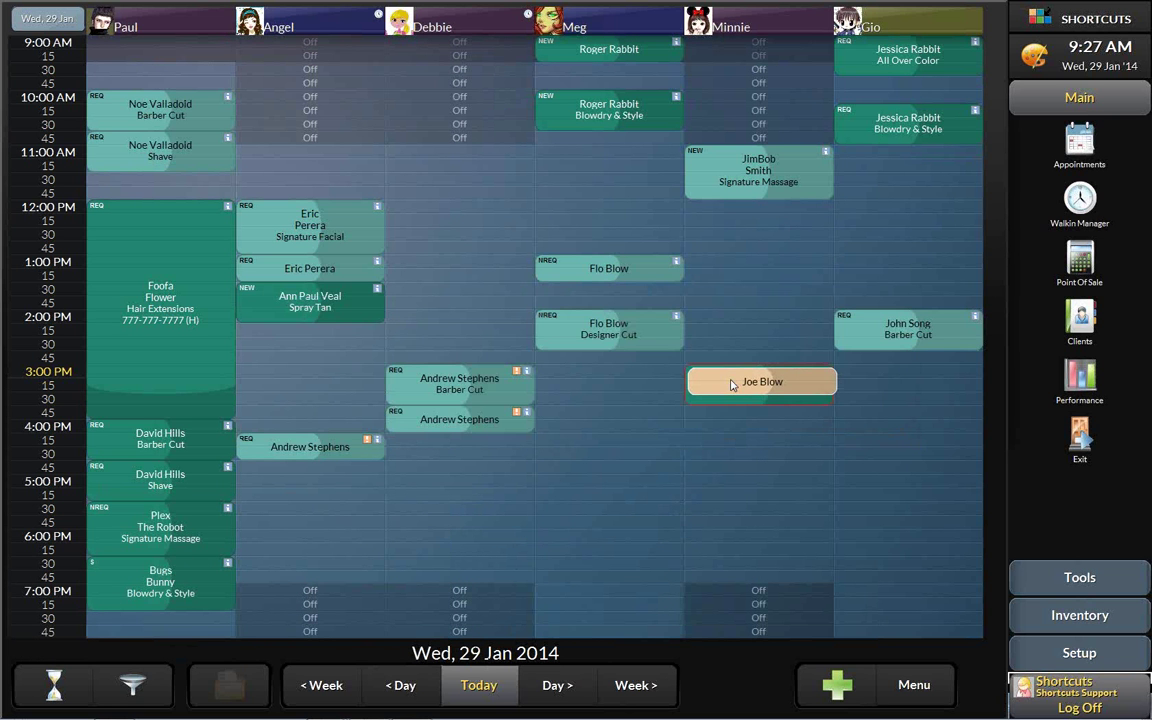
- Shift the booking's second part to 3:45 PM and view Debbie's 3:00 PM Barber Cut ($116.00)
{"action": "left_click_drag", "start_coordinate": [709, 386], "coordinate": [715, 422]}
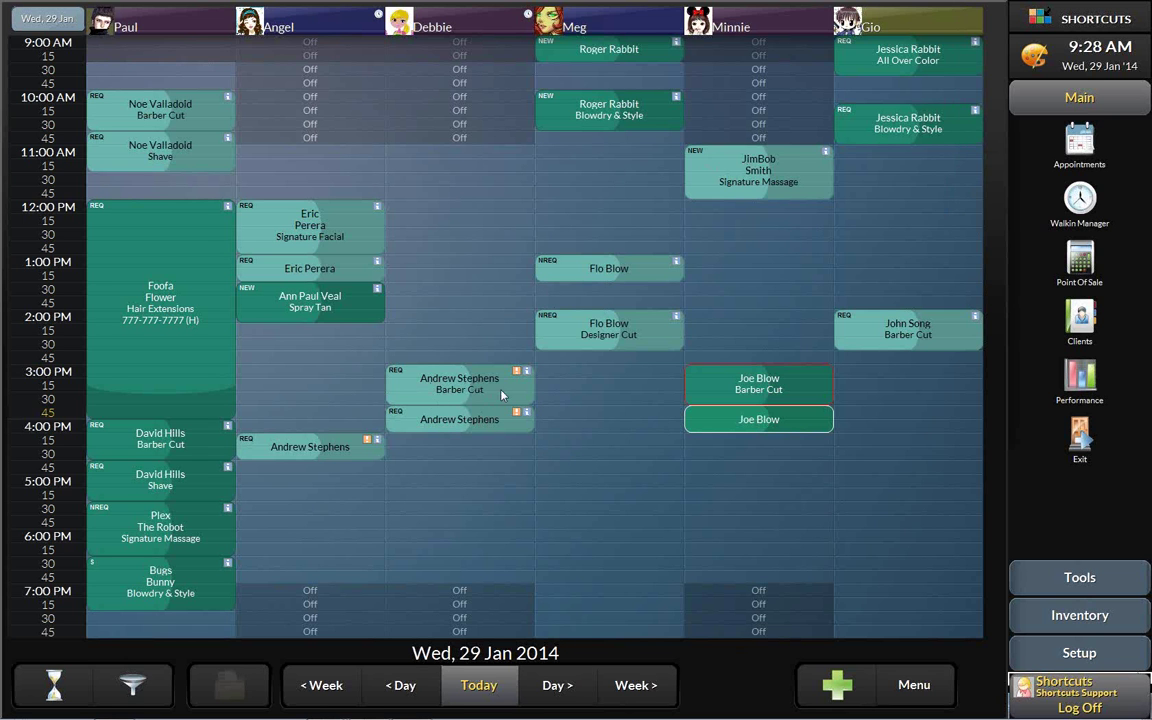
{"action": "left_click", "coordinate": [460, 392]}
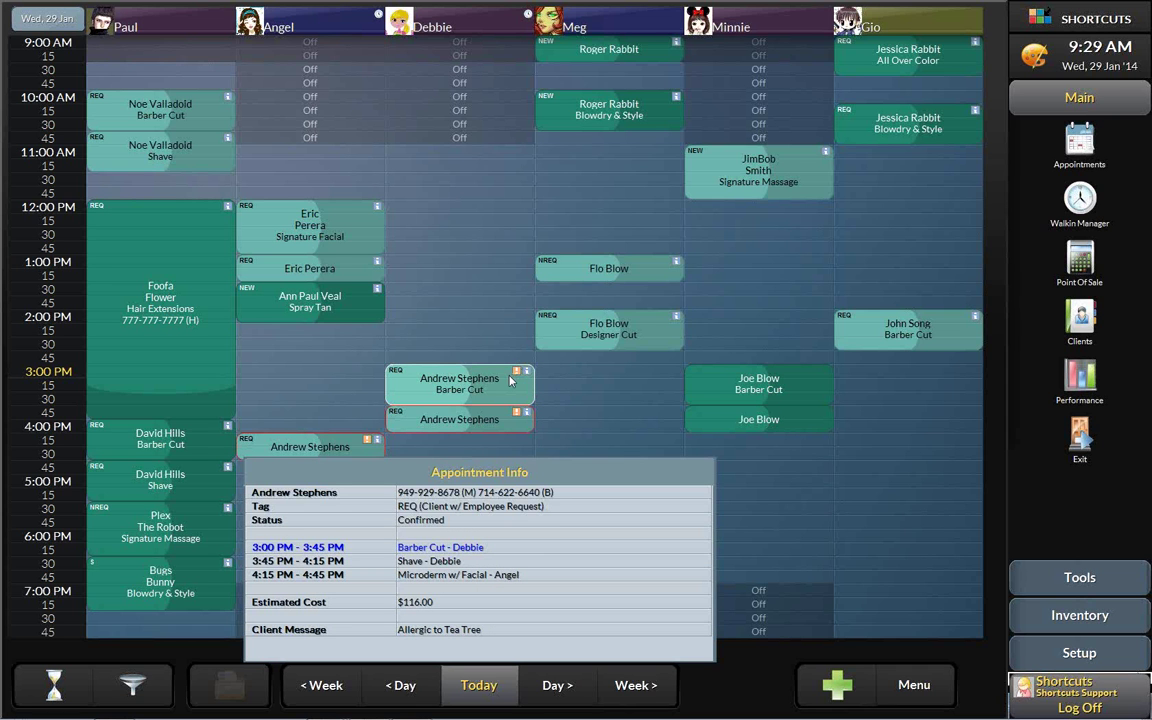
- Close the Barber Cut's appointment info and show the third stylist's level and capabilities
{"action": "right_click", "coordinate": [497, 418]}
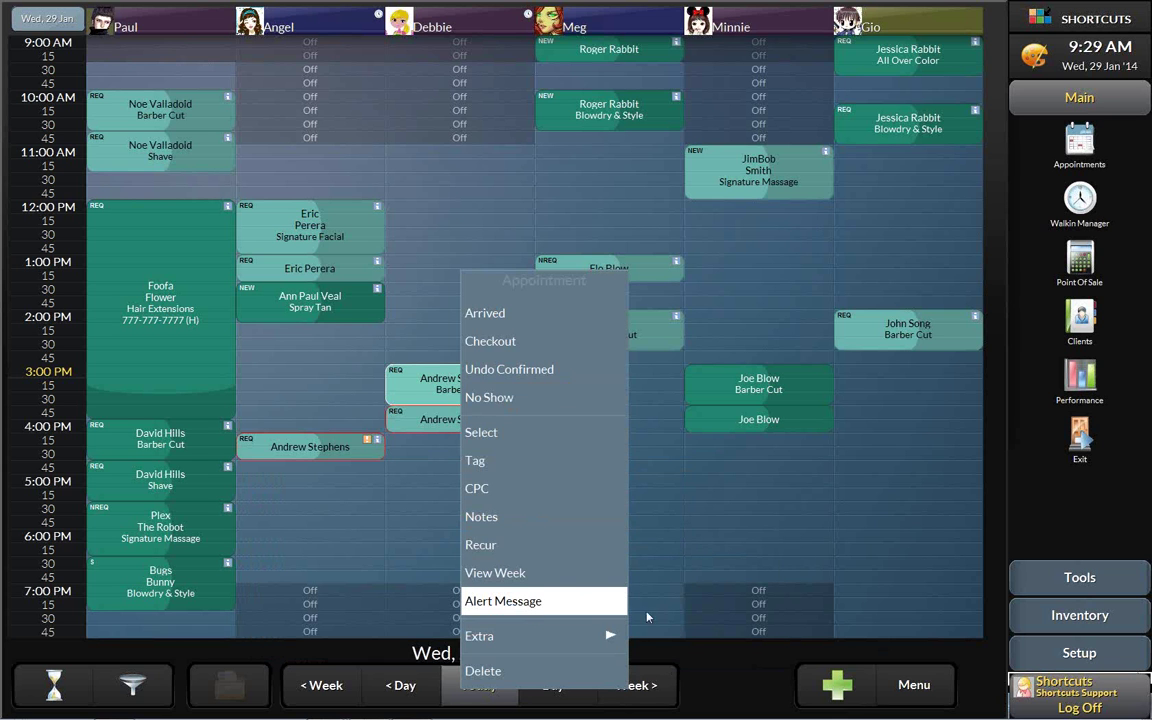
{"action": "left_click", "coordinate": [741, 668]}
{"action": "left_click", "coordinate": [461, 388]}
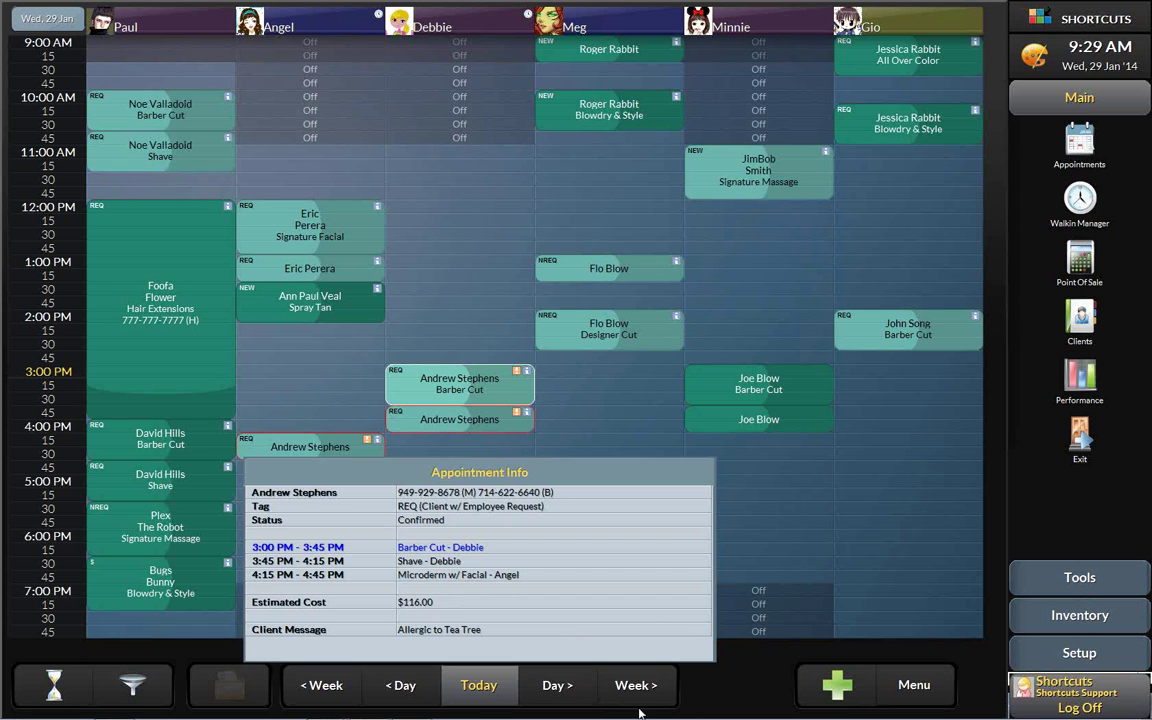
{"action": "left_click", "coordinate": [736, 683]}
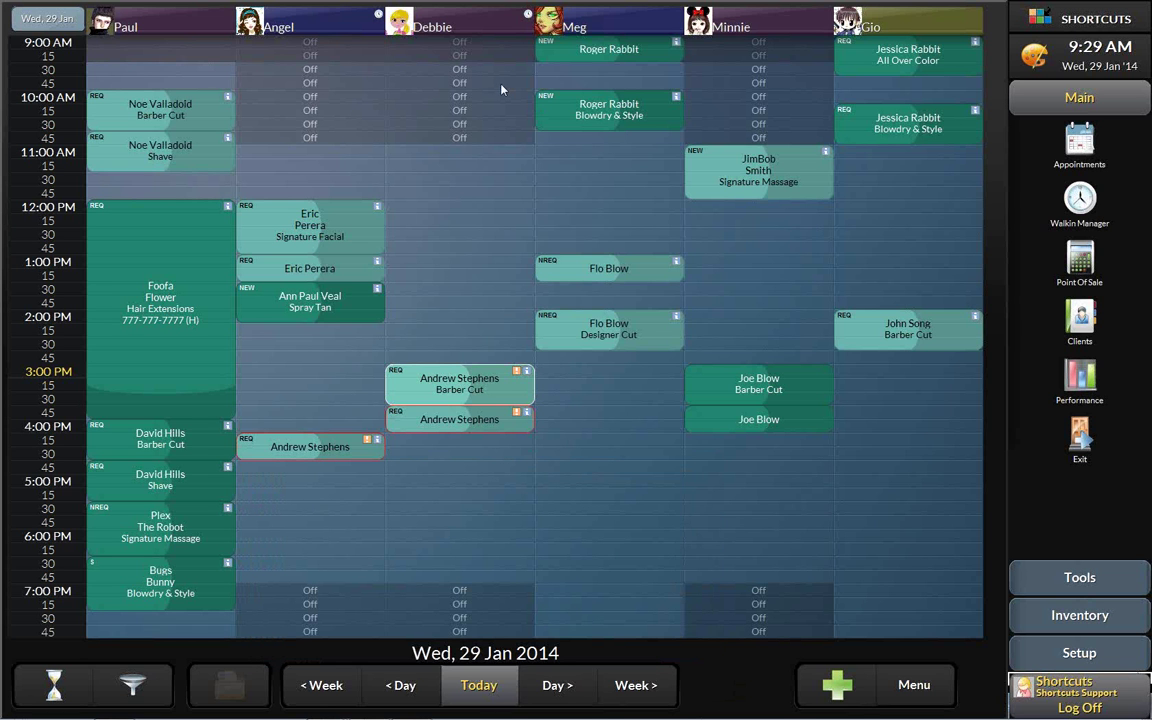
{"action": "left_click", "coordinate": [485, 25]}
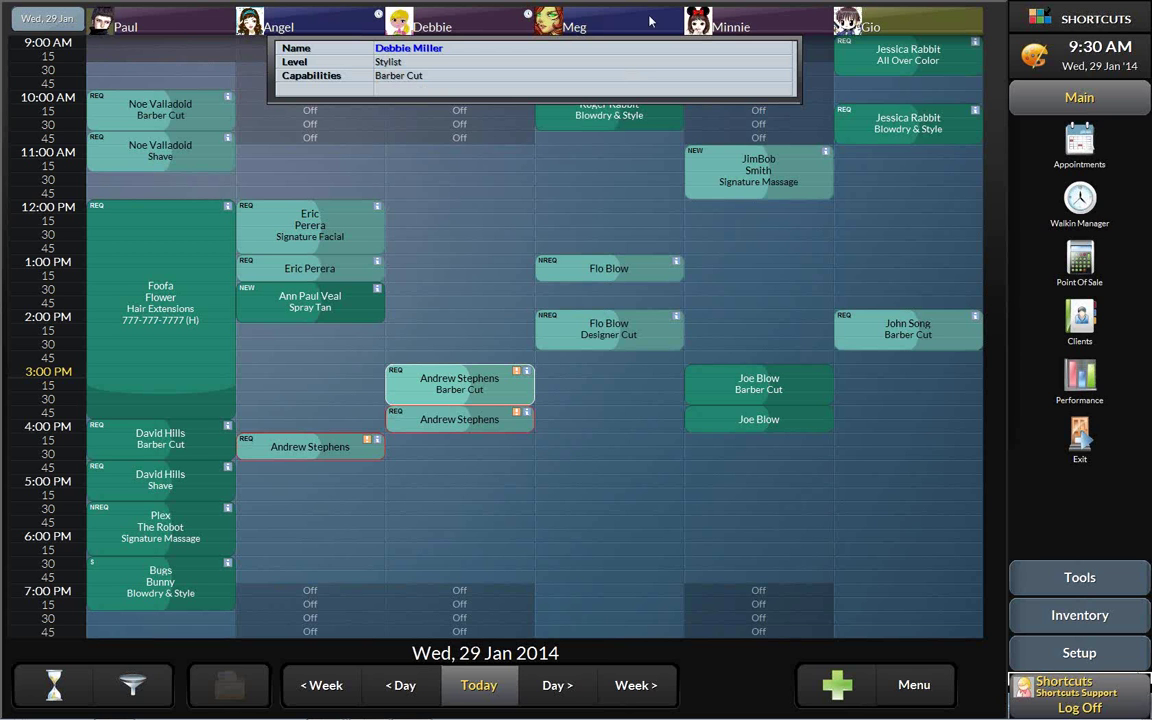
- Review the other stylists' levels and capabilities, then open Select Client from an empty slot
{"action": "left_click", "coordinate": [607, 10]}
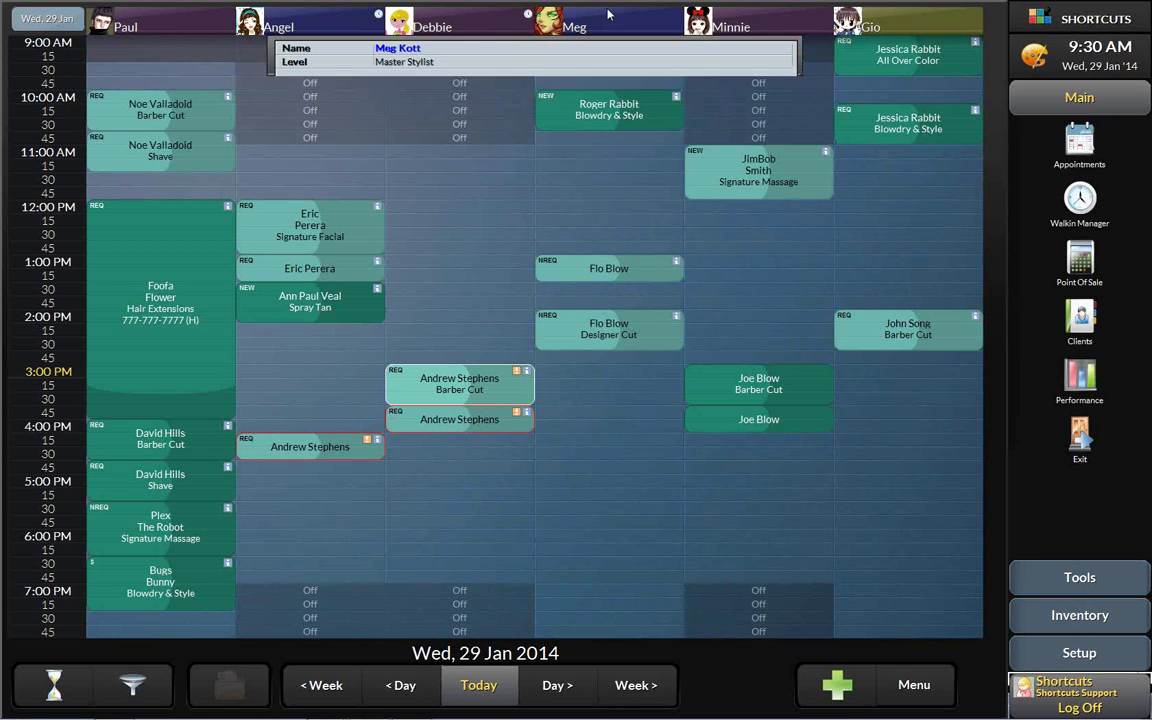
{"action": "left_click", "coordinate": [148, 27]}
{"action": "left_click", "coordinate": [886, 27]}
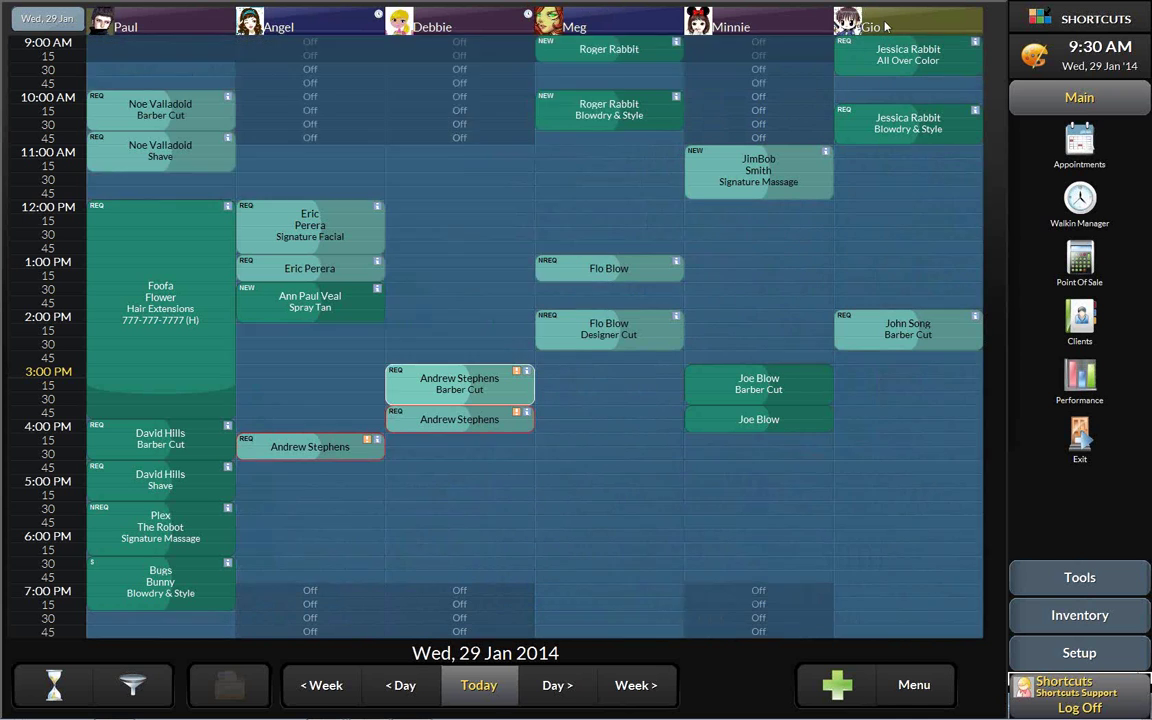
{"action": "left_click", "coordinate": [310, 30]}
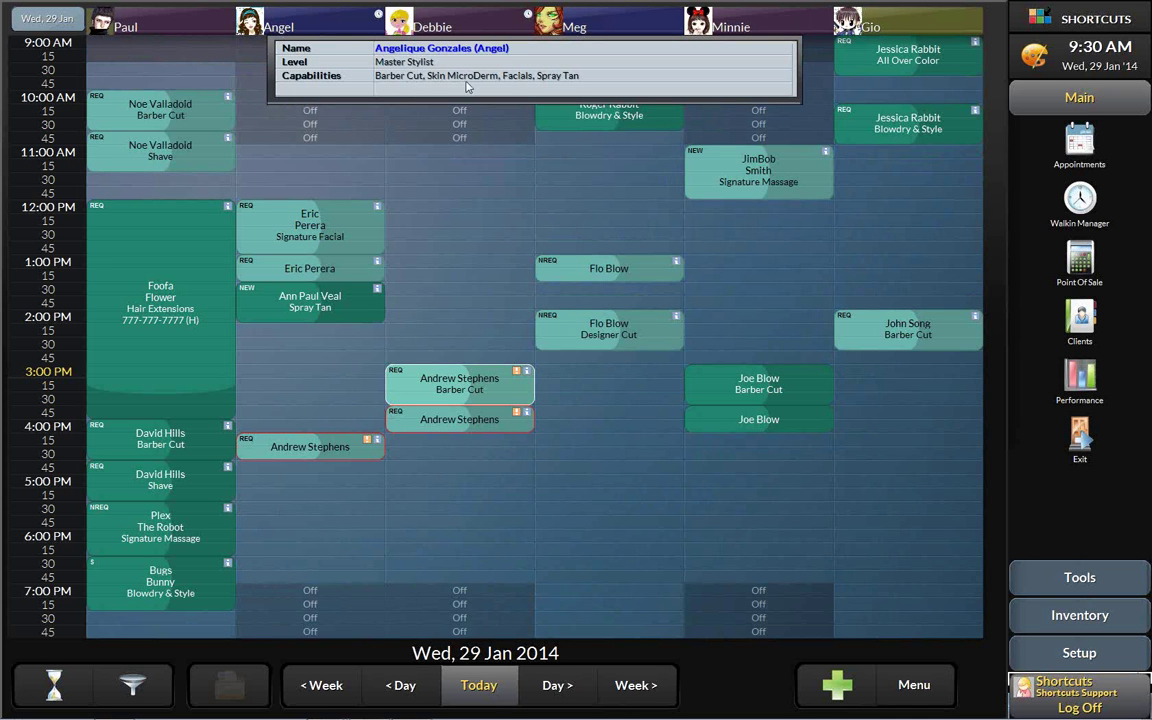
{"action": "left_click", "coordinate": [319, 26]}
{"action": "left_click", "coordinate": [427, 233]}
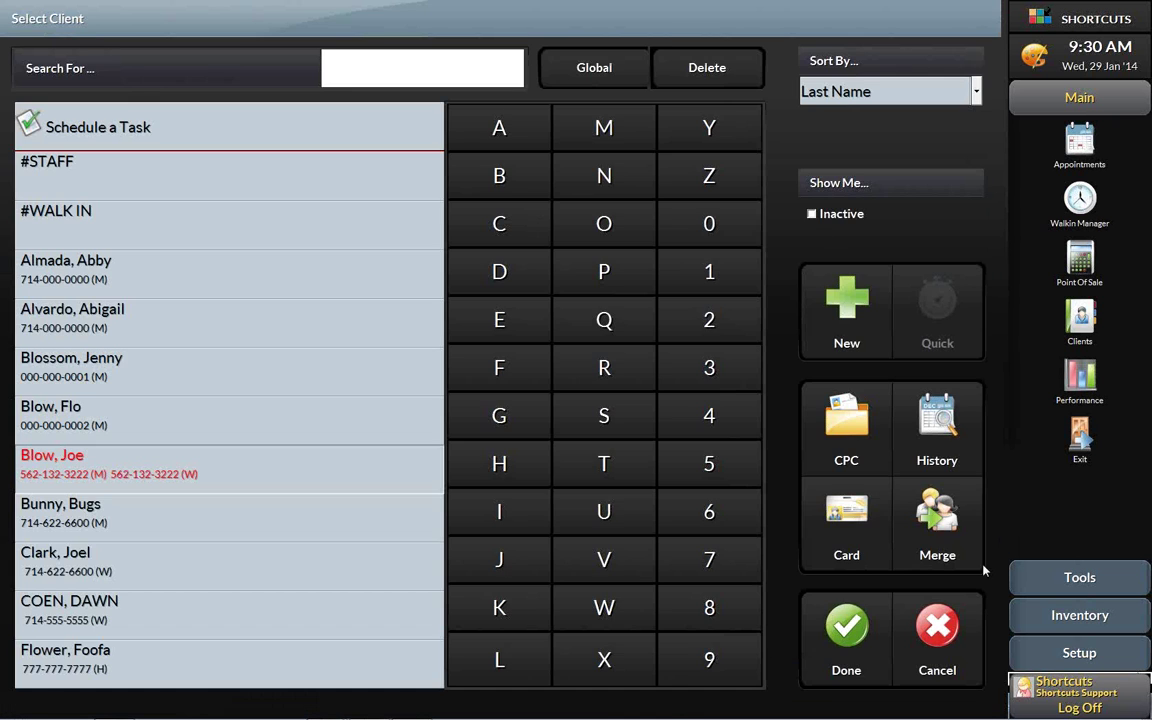
- Close the client list to get back to the Wed 29 Jan 2014 appointment book
{"action": "left_click", "coordinate": [846, 625]}
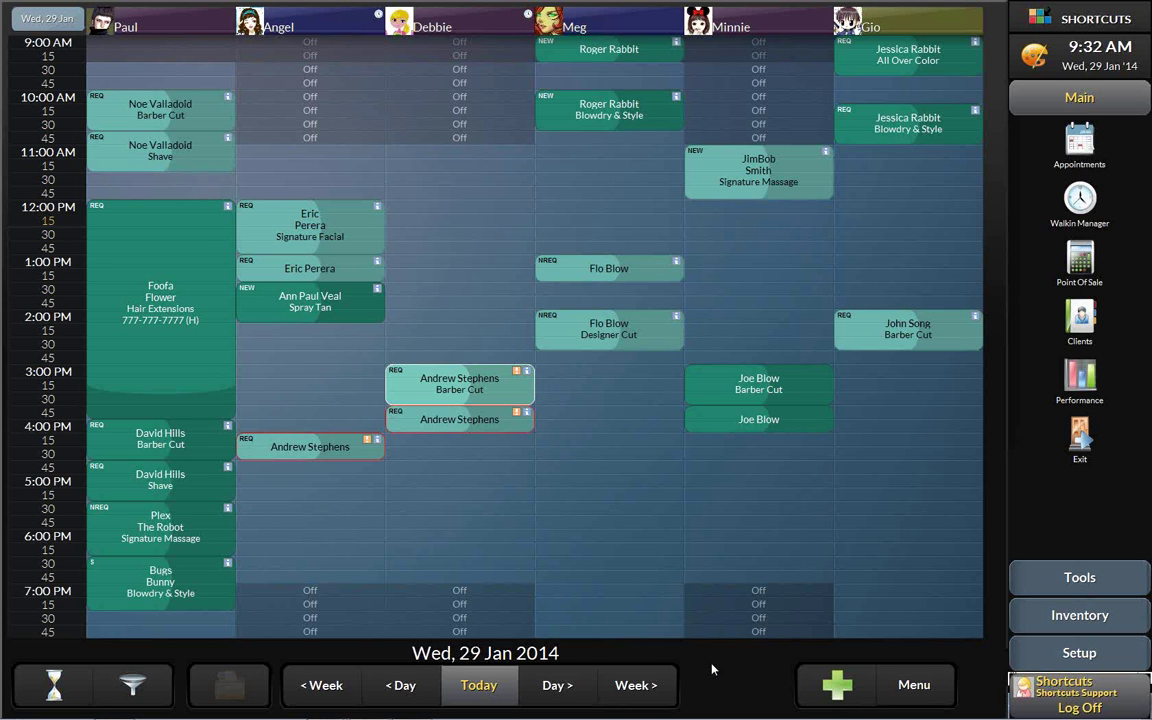
- Start a new appointment for the chosen client, entering their missing e-mail address
{"action": "left_click", "coordinate": [838, 686]}
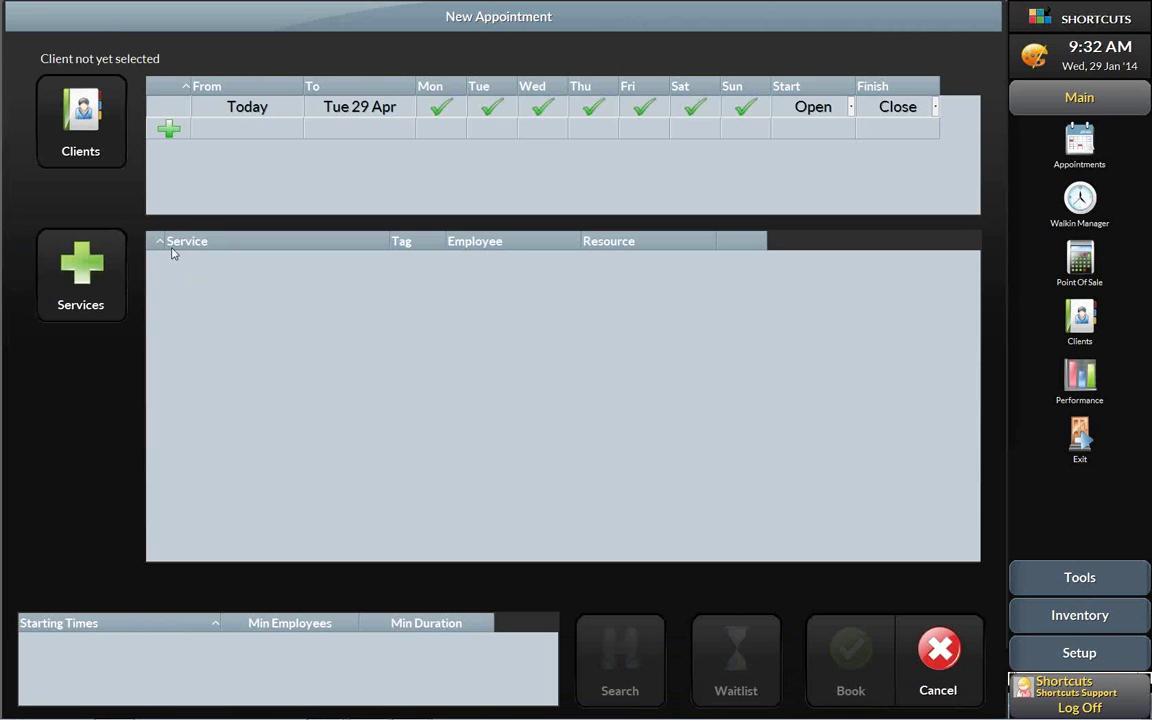
{"action": "left_click", "coordinate": [73, 117]}
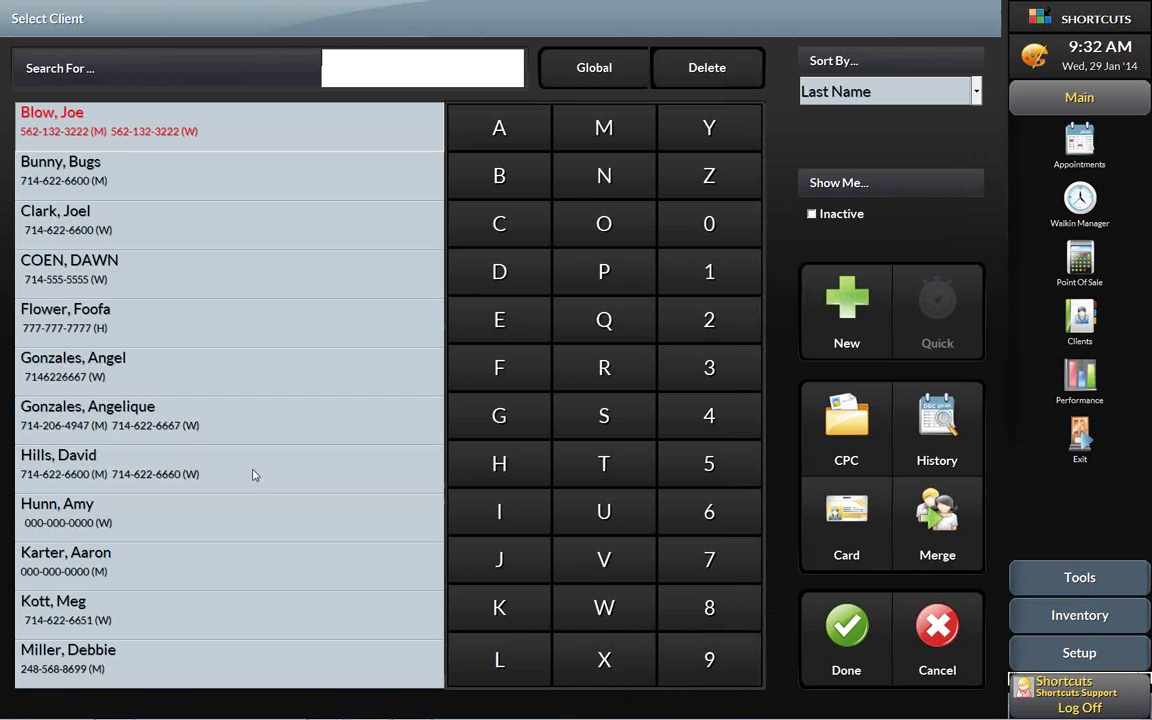
{"action": "left_click", "coordinate": [169, 570]}
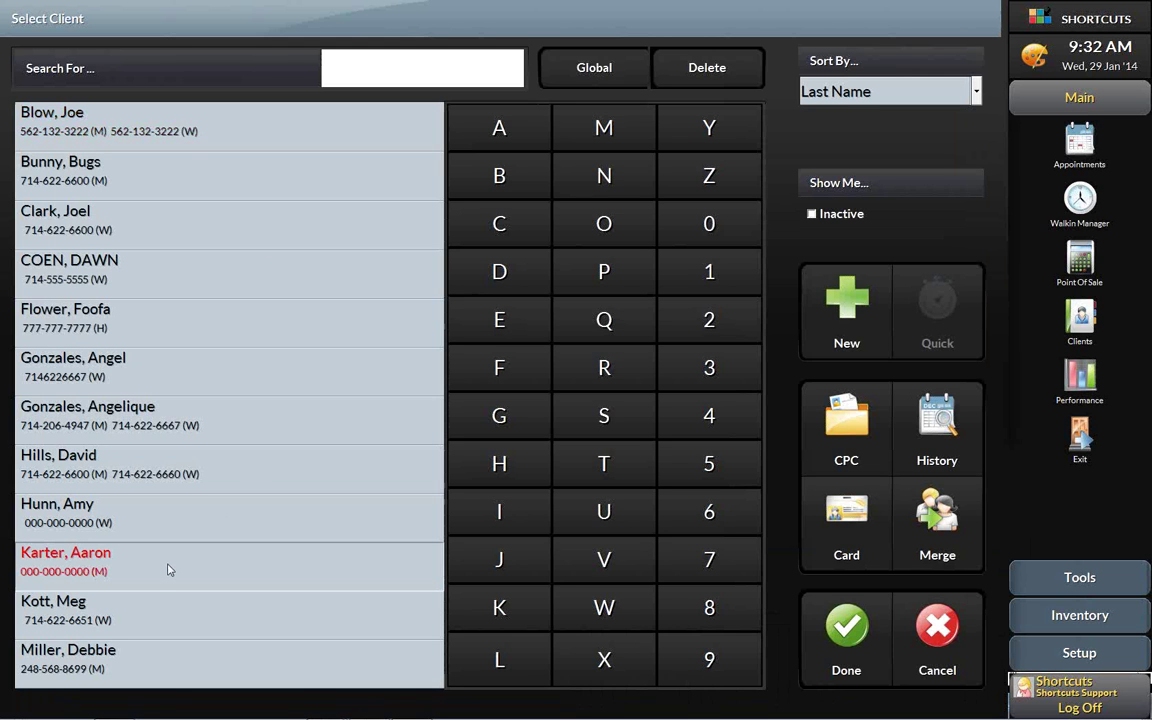
{"action": "left_click", "coordinate": [847, 628]}
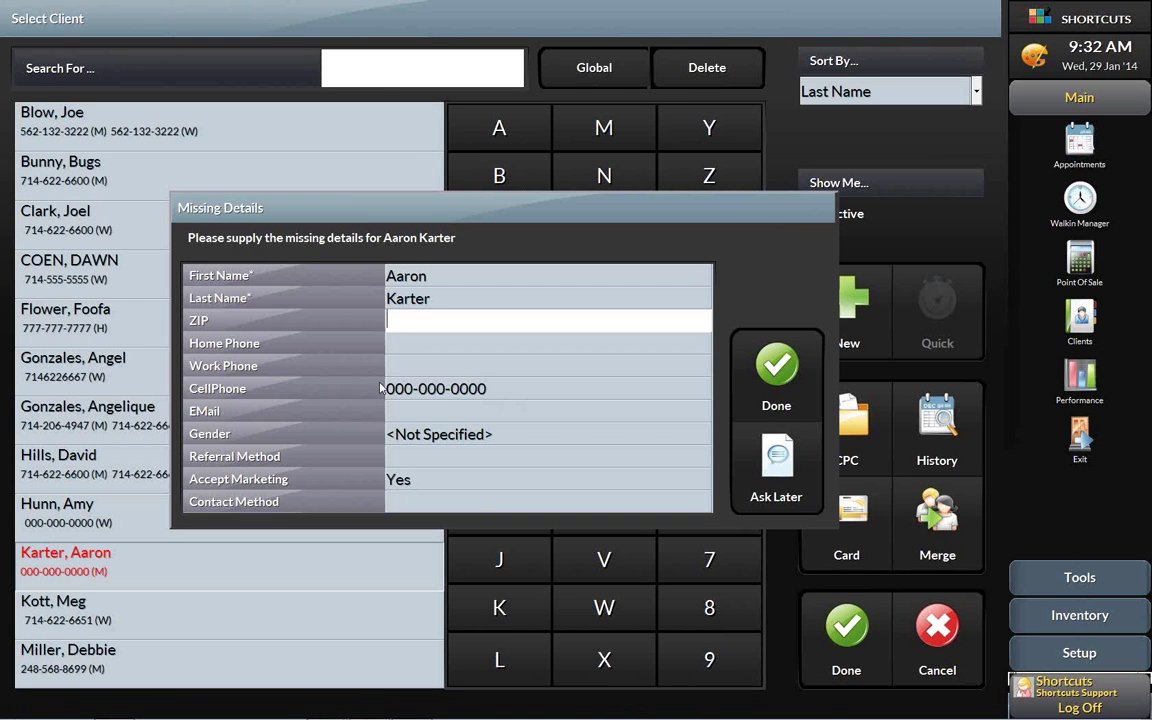
{"action": "left_click", "coordinate": [450, 411]}
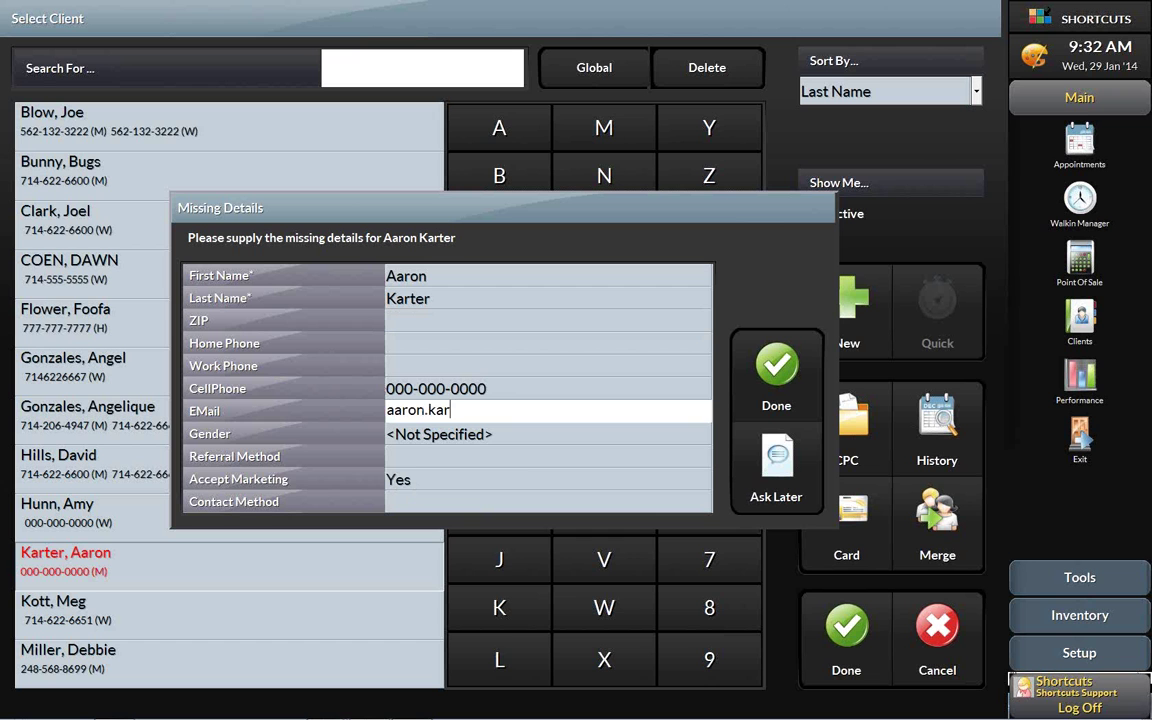
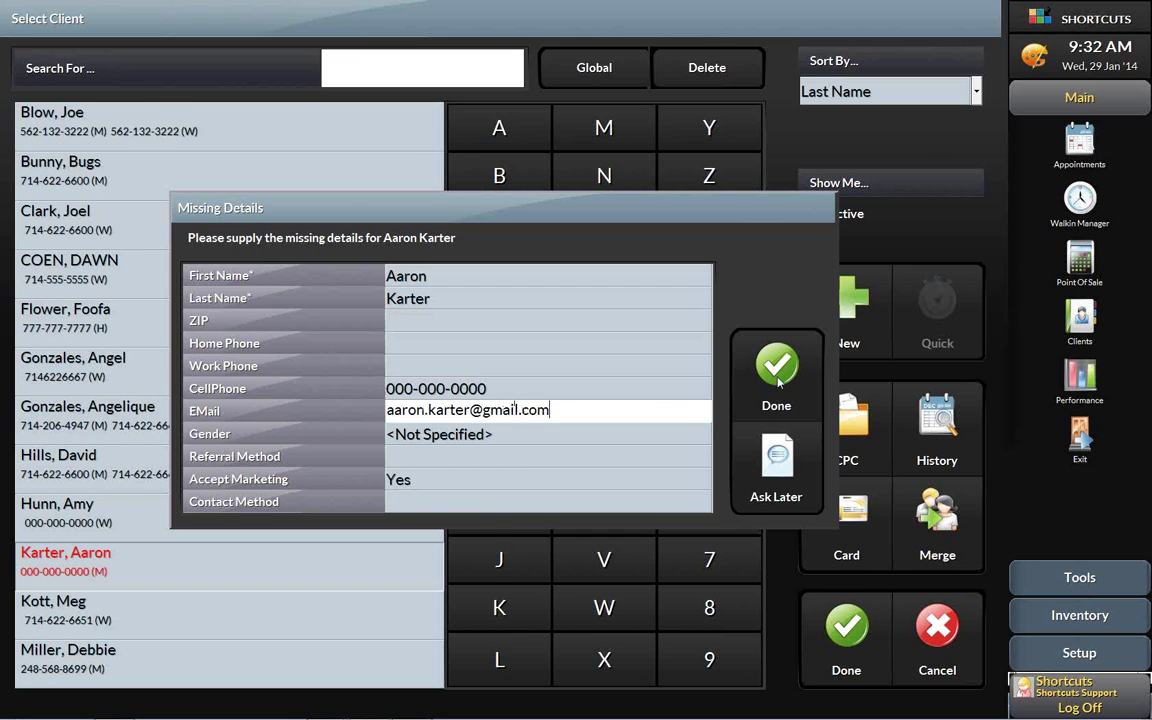
{"action": "left_click", "coordinate": [777, 378]}
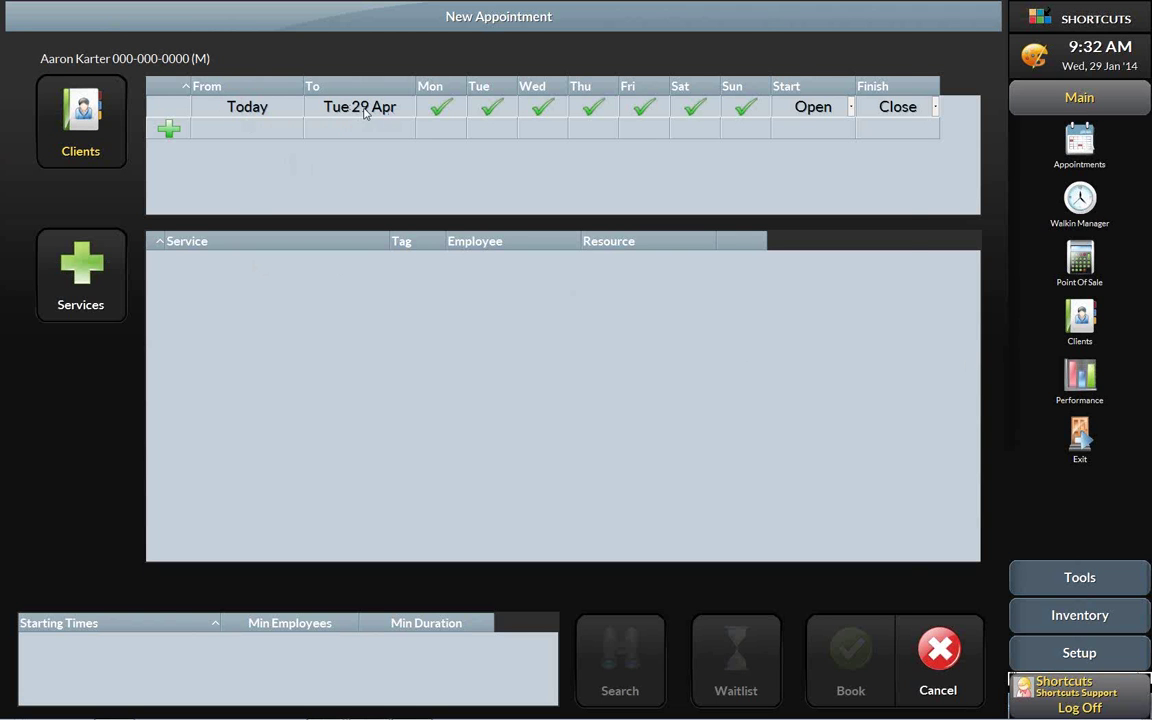
- Limit the appointment search to today, from 1:00 PM to 4:00 PM
{"action": "left_click", "coordinate": [358, 107]}
{"action": "left_click", "coordinate": [532, 312]}
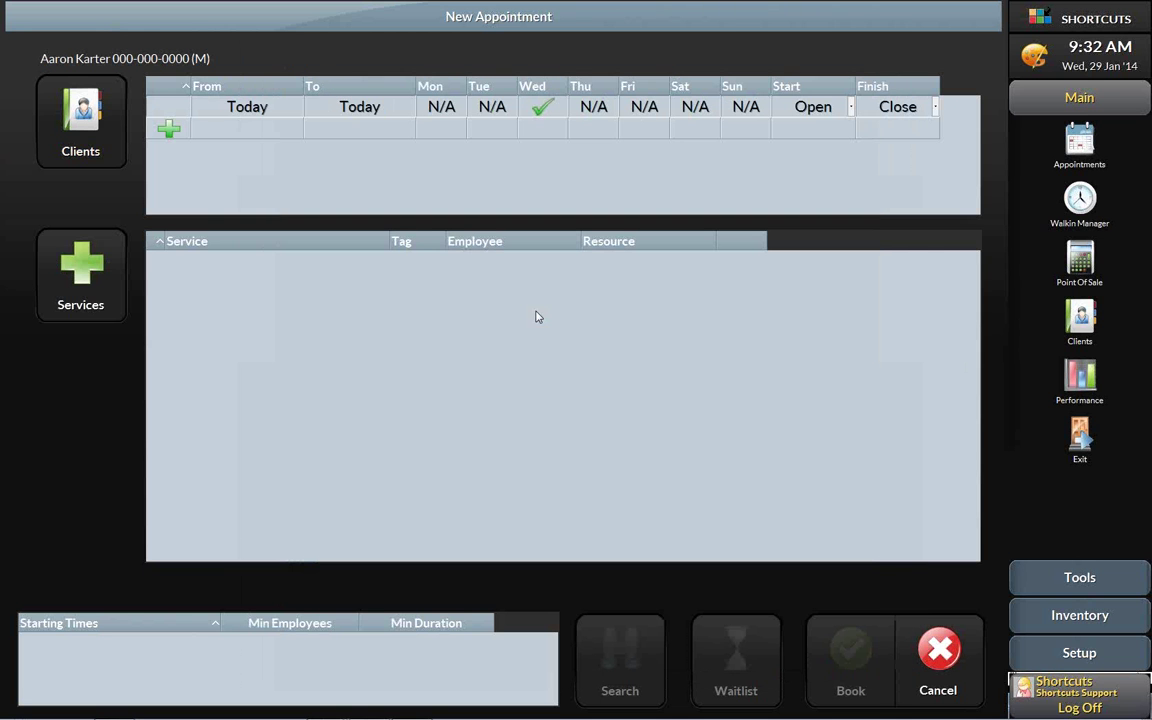
{"action": "left_click", "coordinate": [850, 107]}
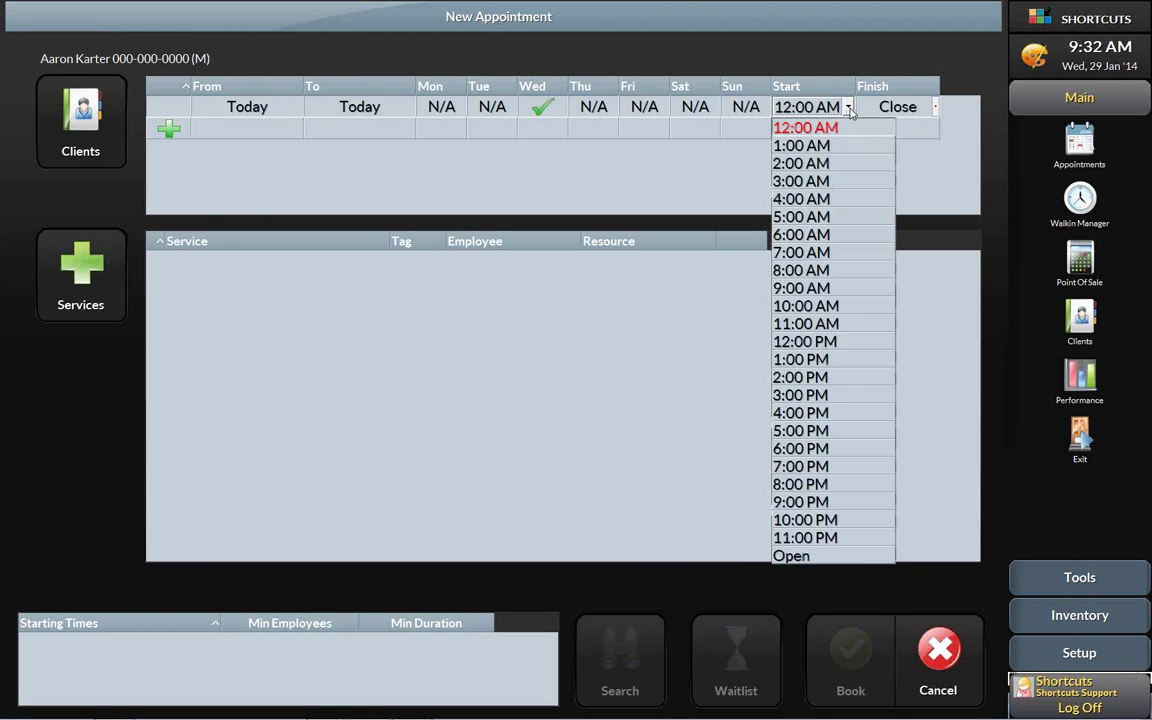
{"action": "left_click", "coordinate": [836, 359]}
{"action": "left_click", "coordinate": [934, 107]}
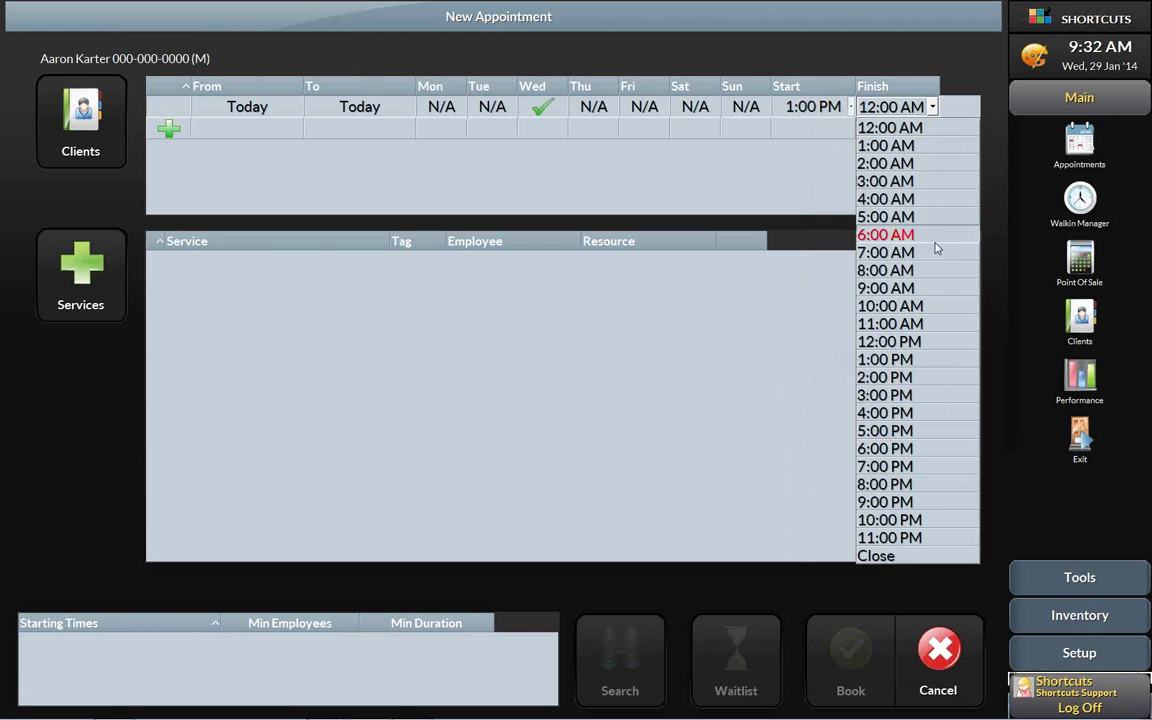
{"action": "left_click", "coordinate": [912, 414]}
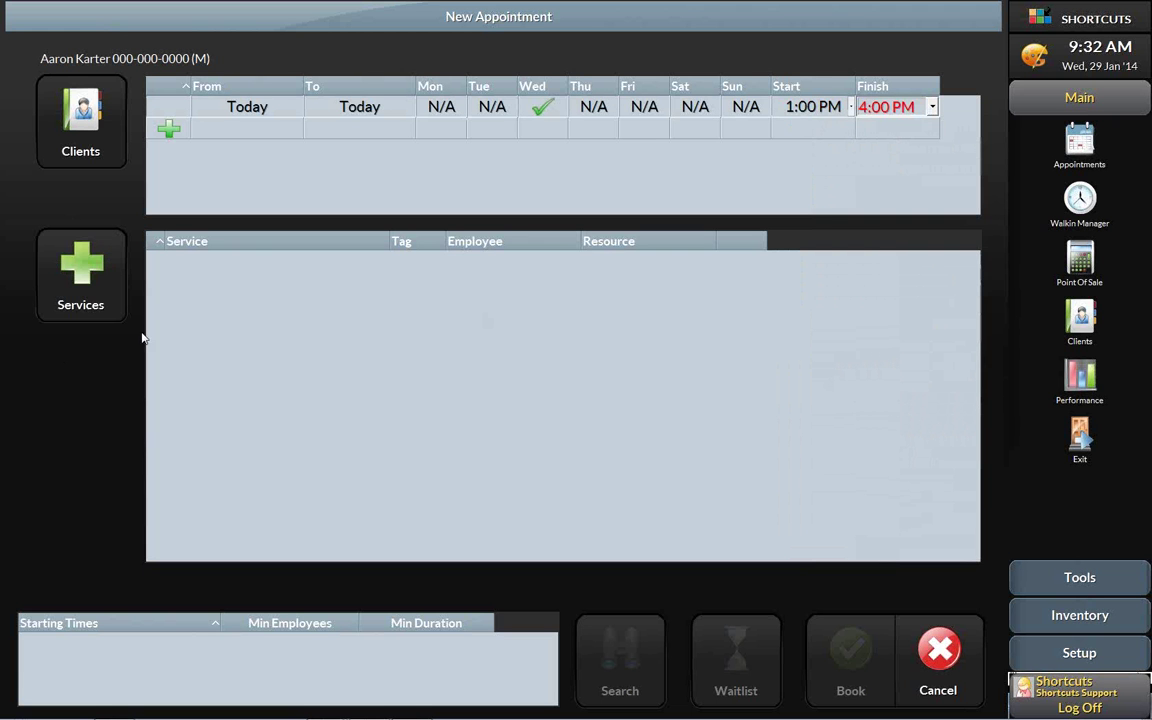
- Add a Barber Cut from the Cuts category as the appointment's service
{"action": "left_click", "coordinate": [70, 258]}
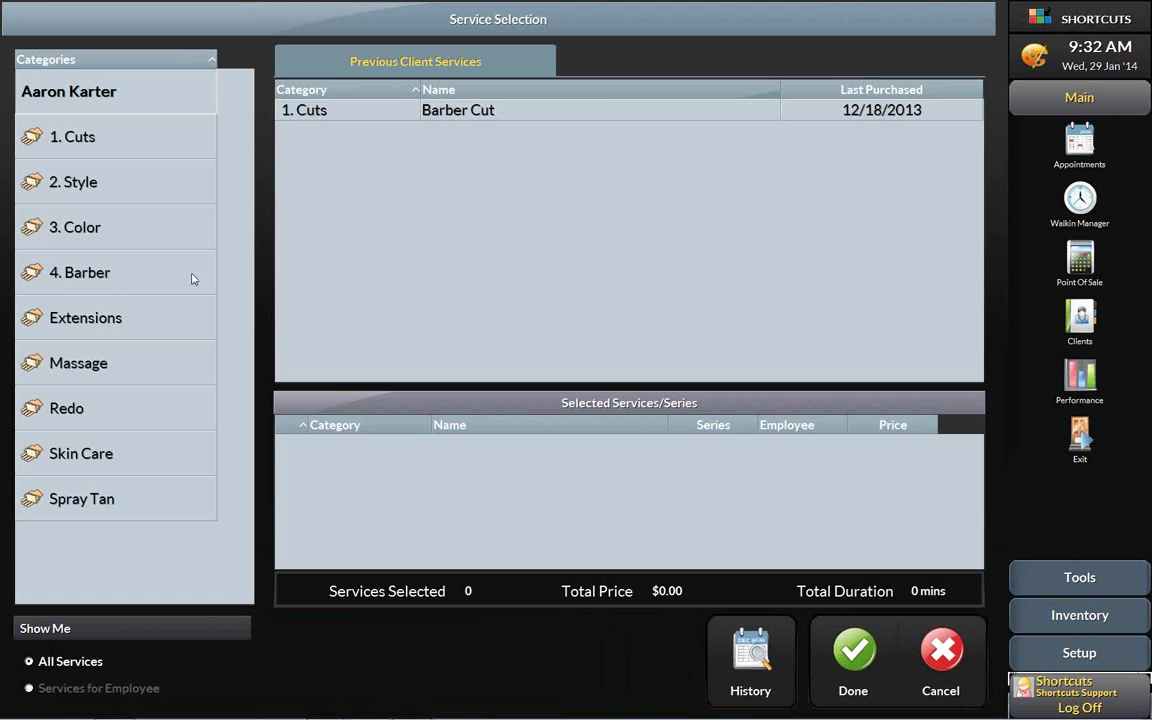
{"action": "left_click", "coordinate": [92, 136]}
{"action": "left_click", "coordinate": [396, 110]}
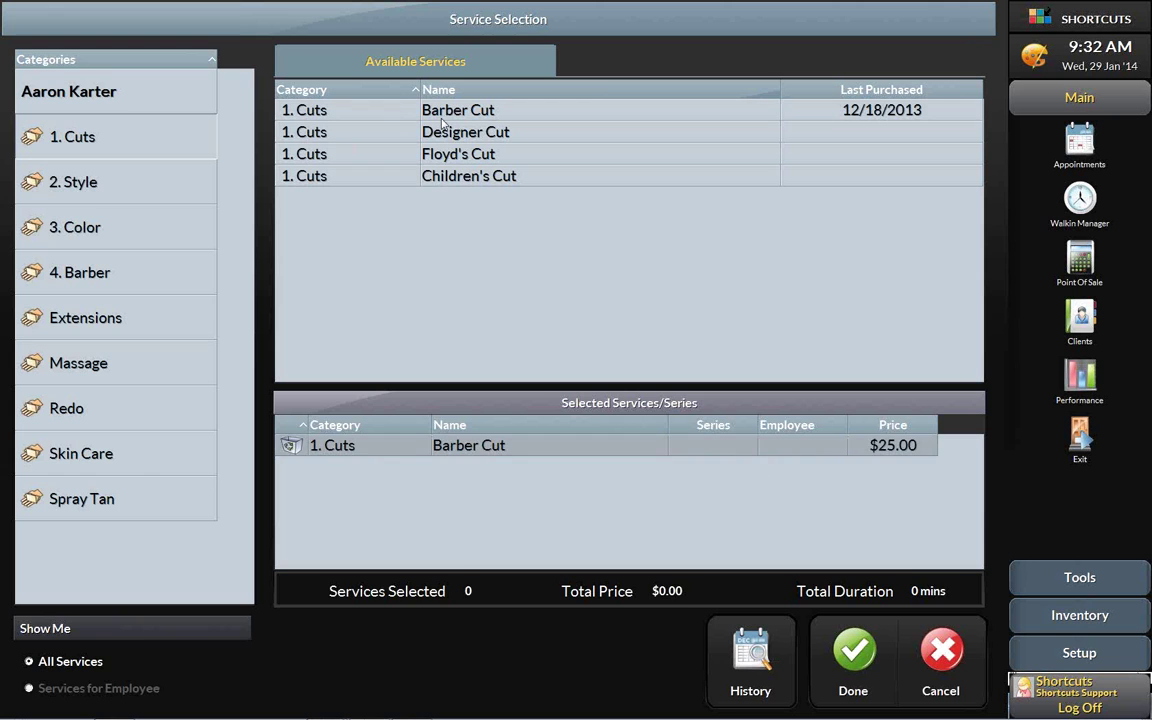
{"action": "left_click", "coordinate": [850, 655]}
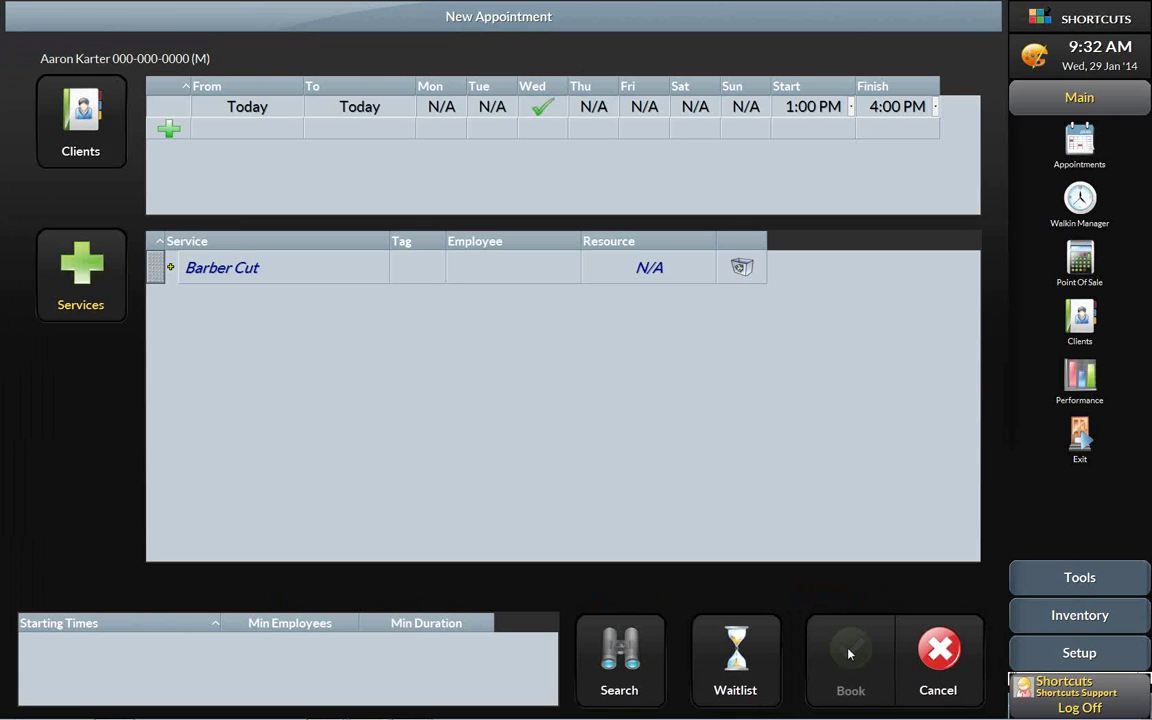
- Assign the first stylist to the Barber Cut, search times, and wait-list the client when none are free
{"action": "left_click", "coordinate": [510, 272]}
{"action": "left_click", "coordinate": [245, 394]}
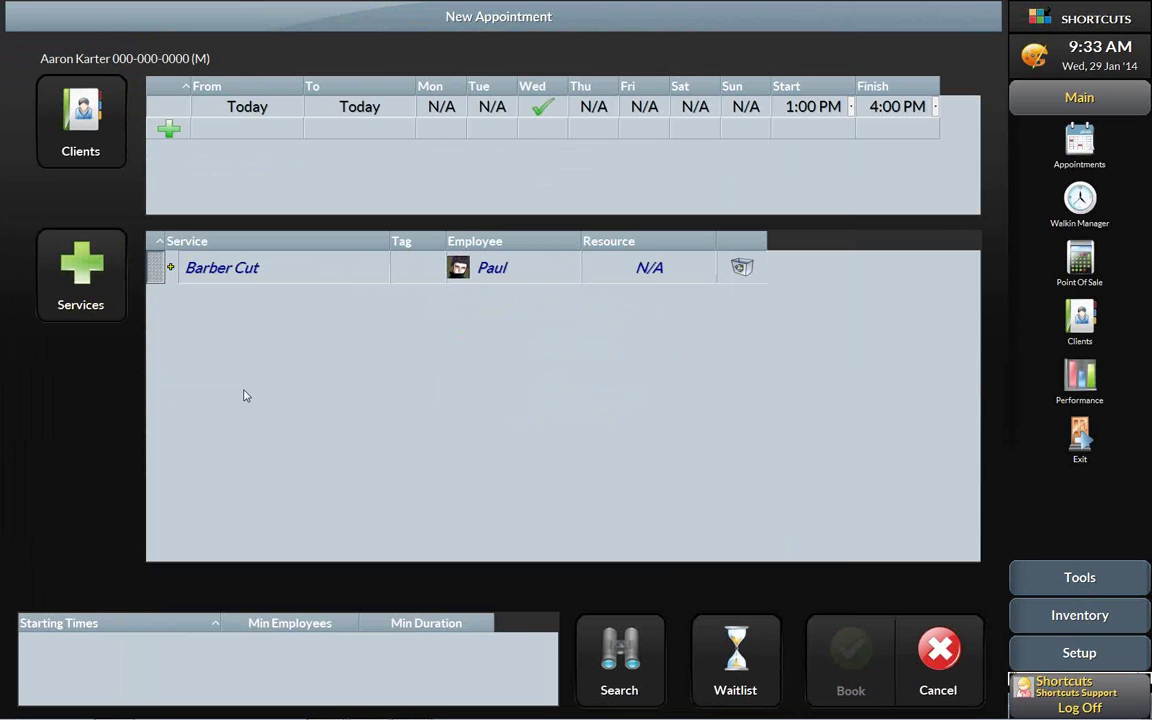
{"action": "left_click", "coordinate": [637, 655]}
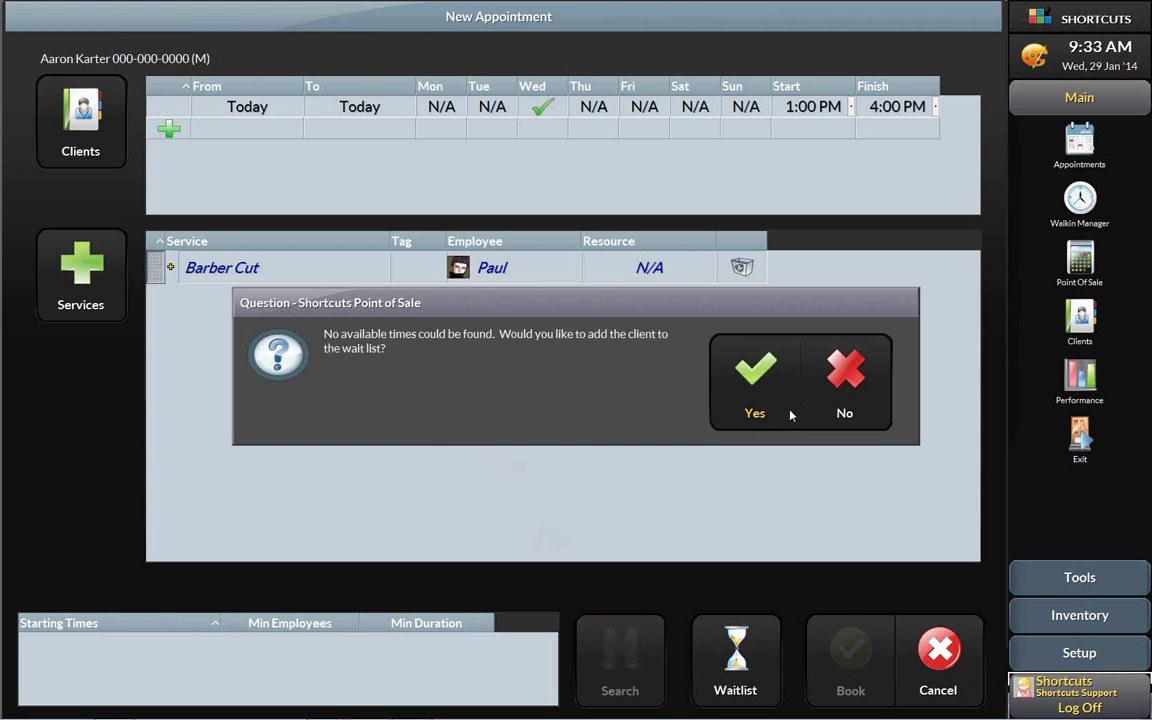
{"action": "left_click", "coordinate": [757, 377]}
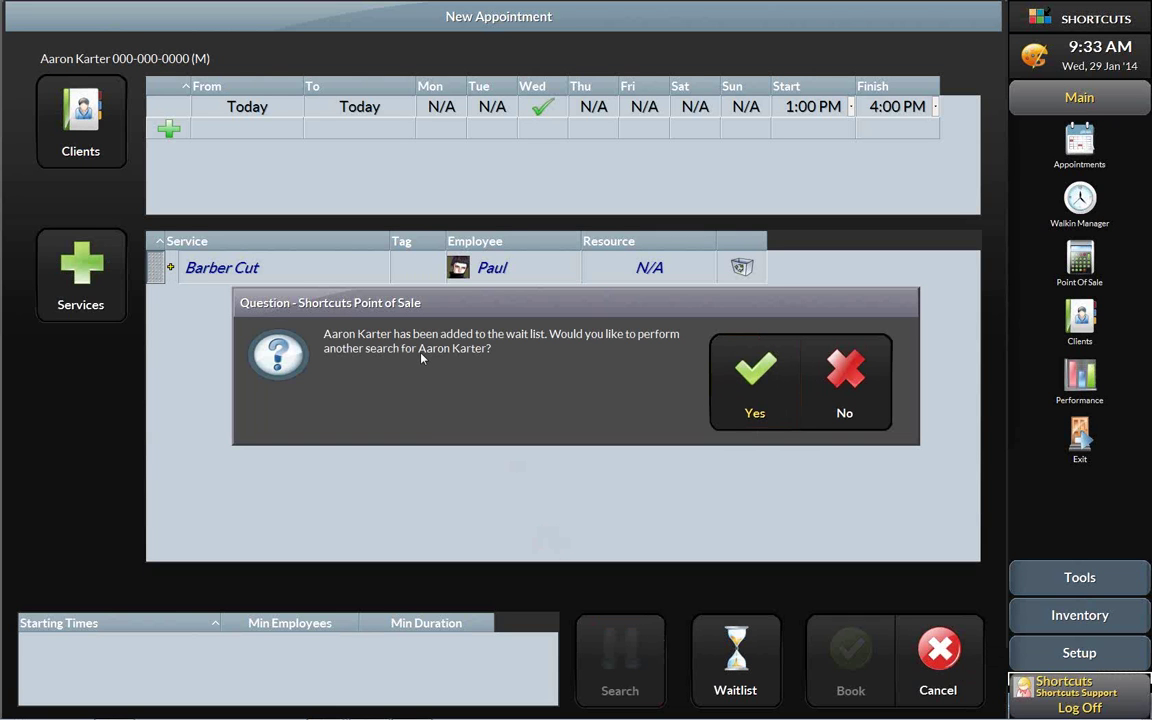
{"action": "left_click", "coordinate": [850, 384]}
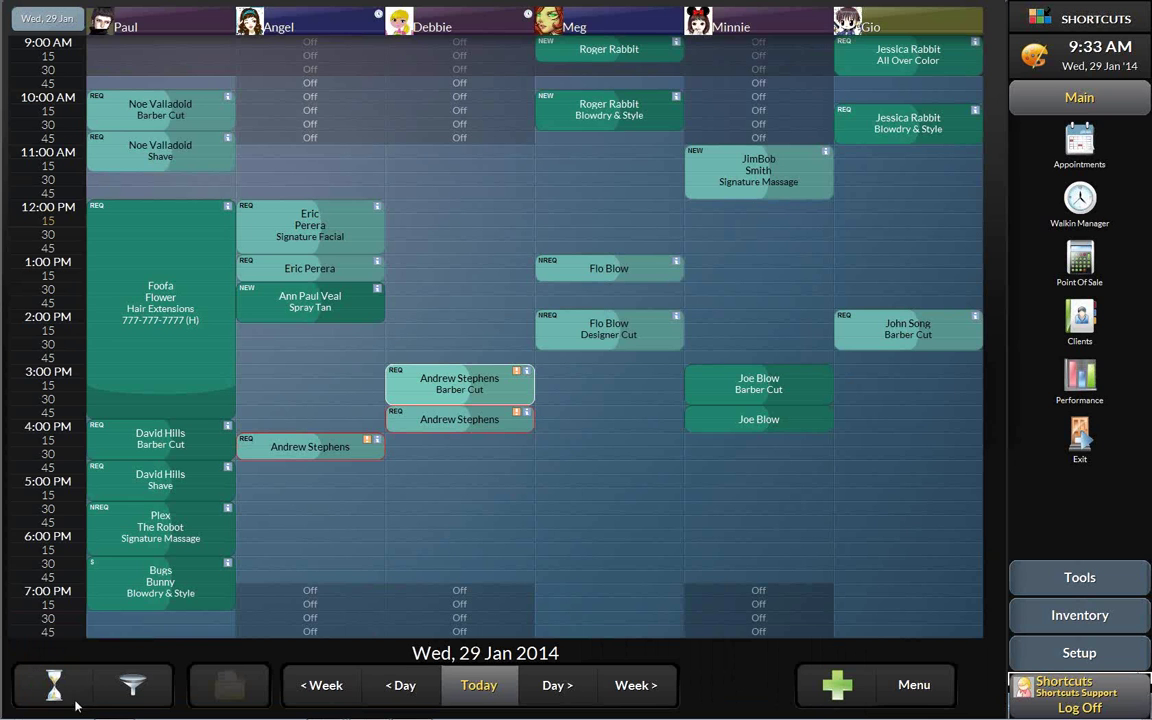
{"action": "left_click", "coordinate": [56, 686]}
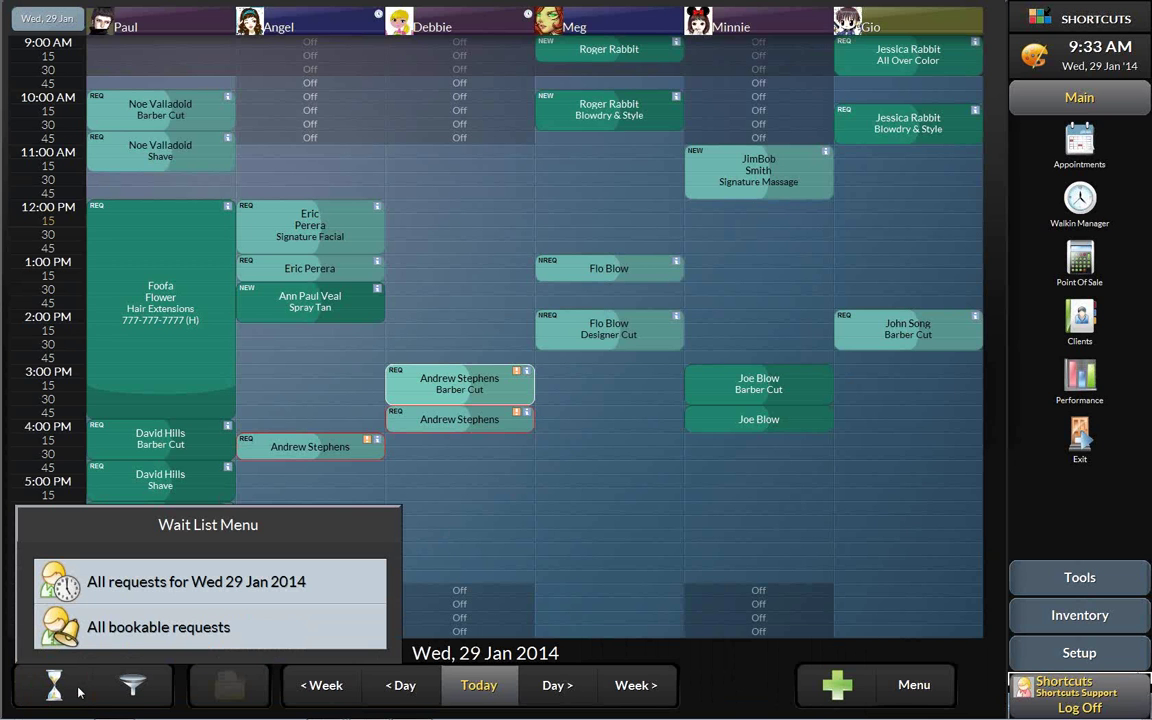
{"action": "left_click", "coordinate": [147, 588]}
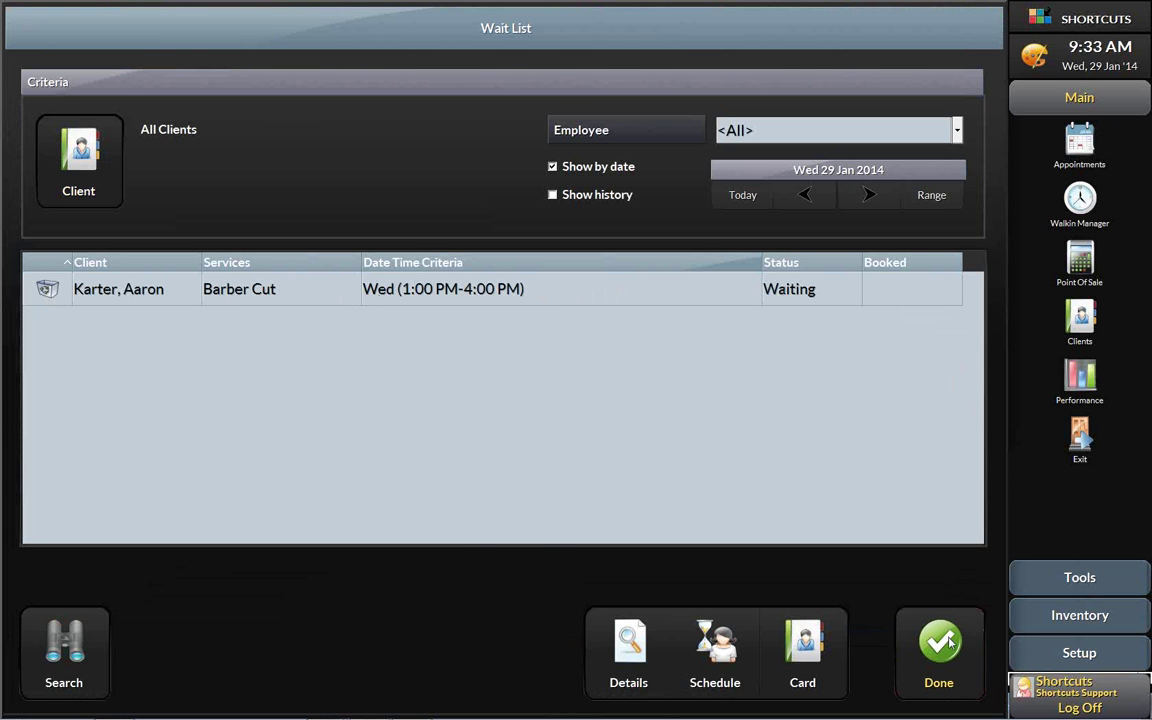
{"action": "left_click", "coordinate": [910, 622]}
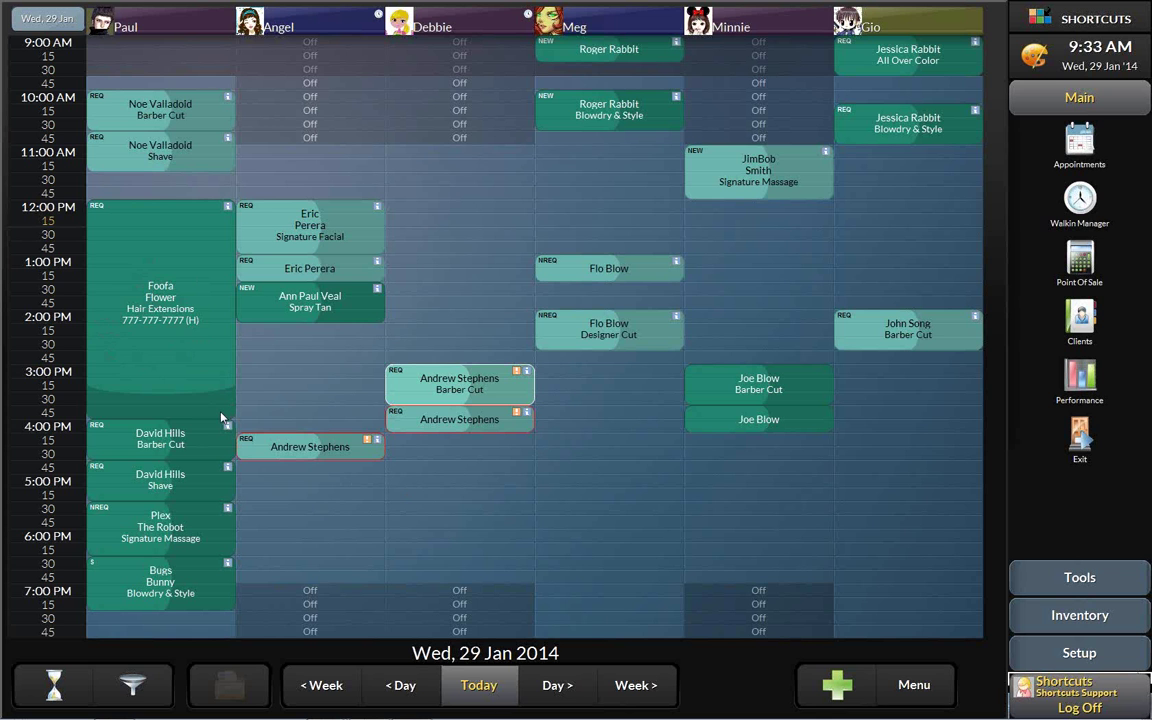
- Drag the 12:00 PM Hair Extensions appointment's end up to around 1:45 PM
{"action": "left_click_drag", "start_coordinate": [222, 418], "coordinate": [213, 309]}
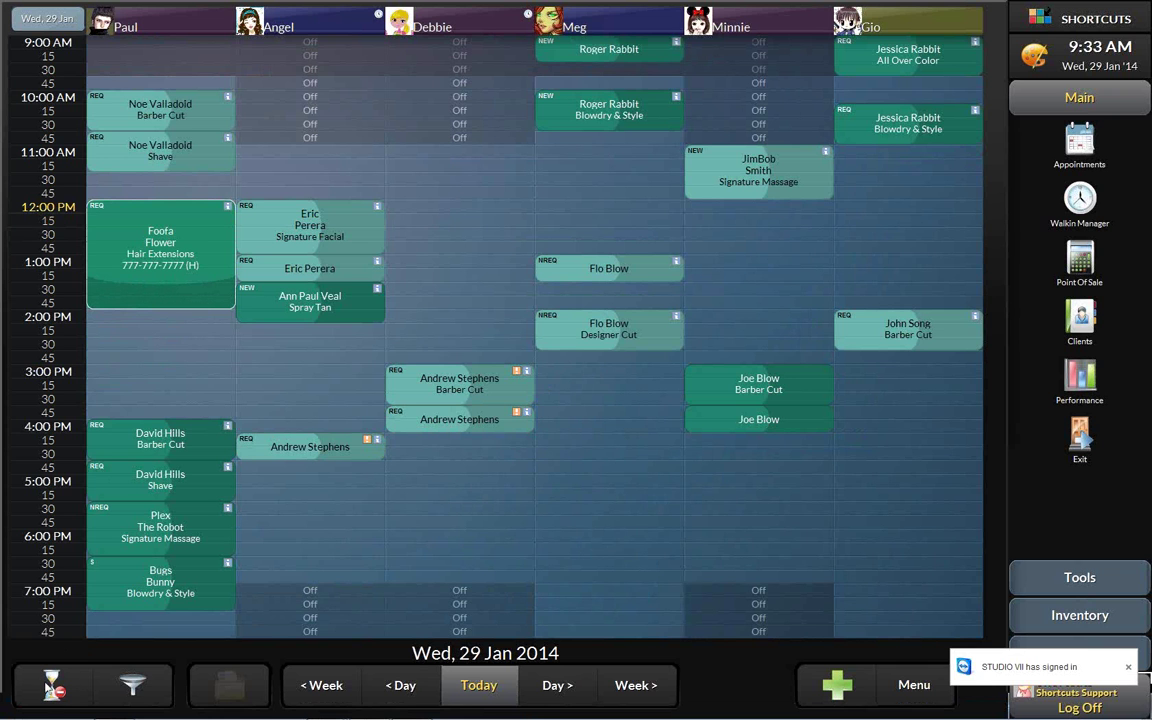
- List all bookable wait-list requests and schedule the waiting Barber Cut to see open start times
{"action": "left_click", "coordinate": [74, 698]}
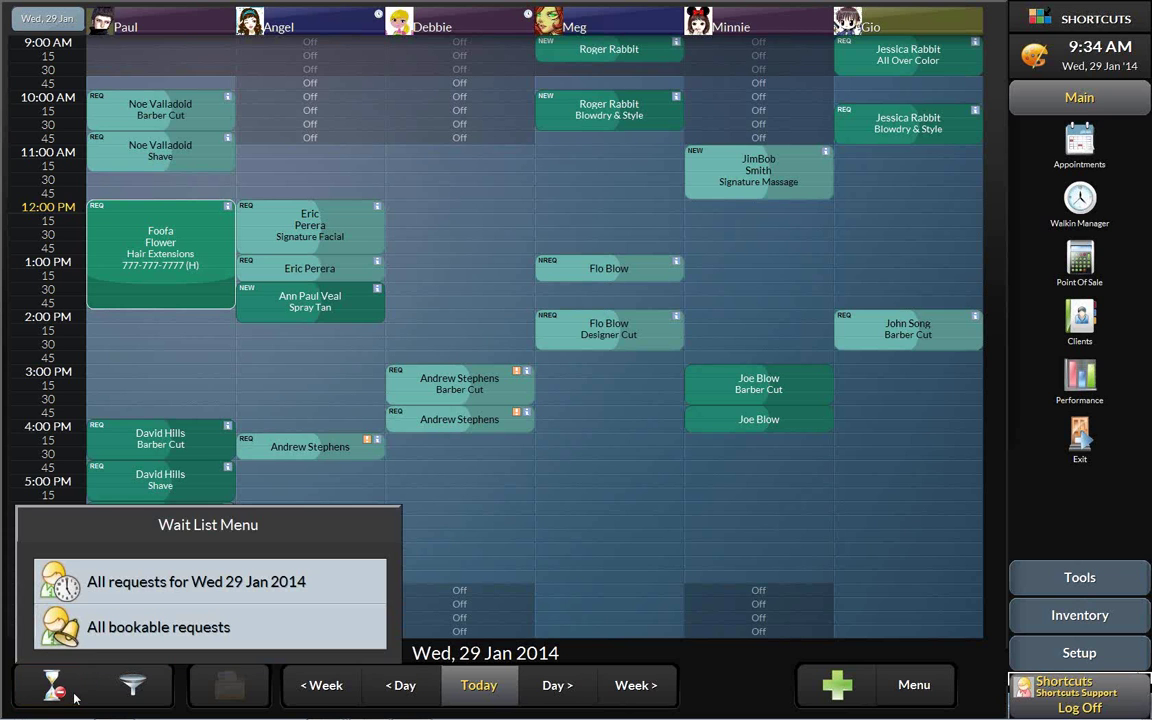
{"action": "left_click", "coordinate": [241, 637]}
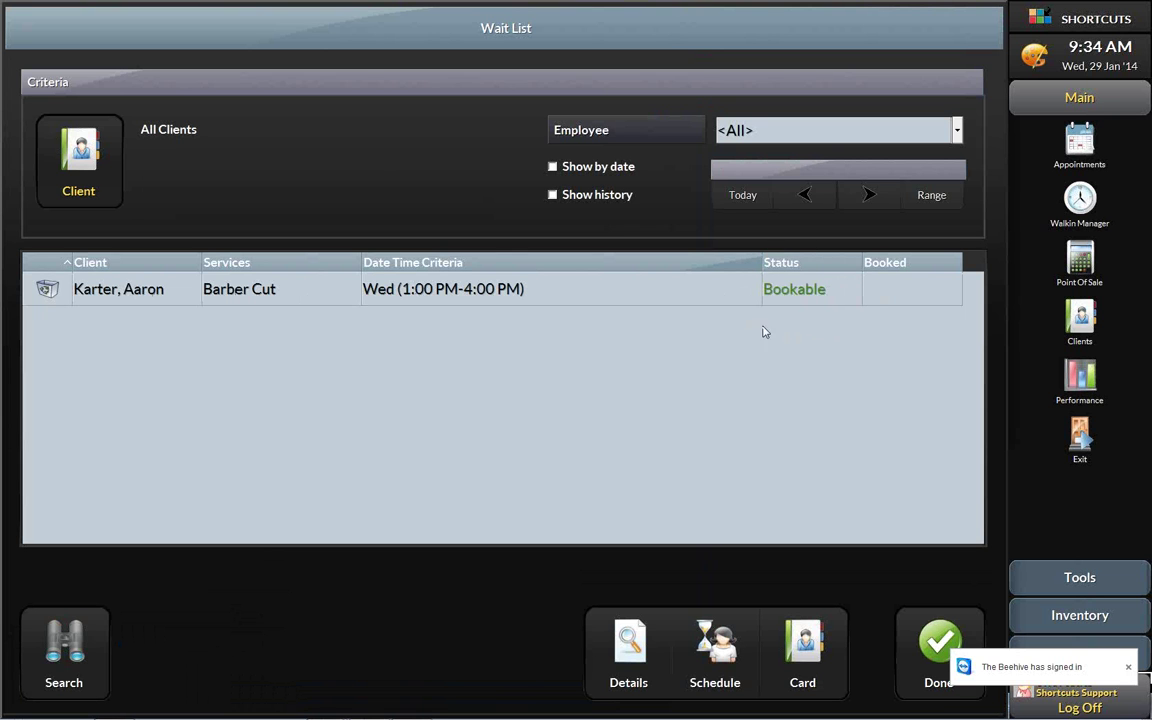
{"action": "left_click", "coordinate": [186, 290]}
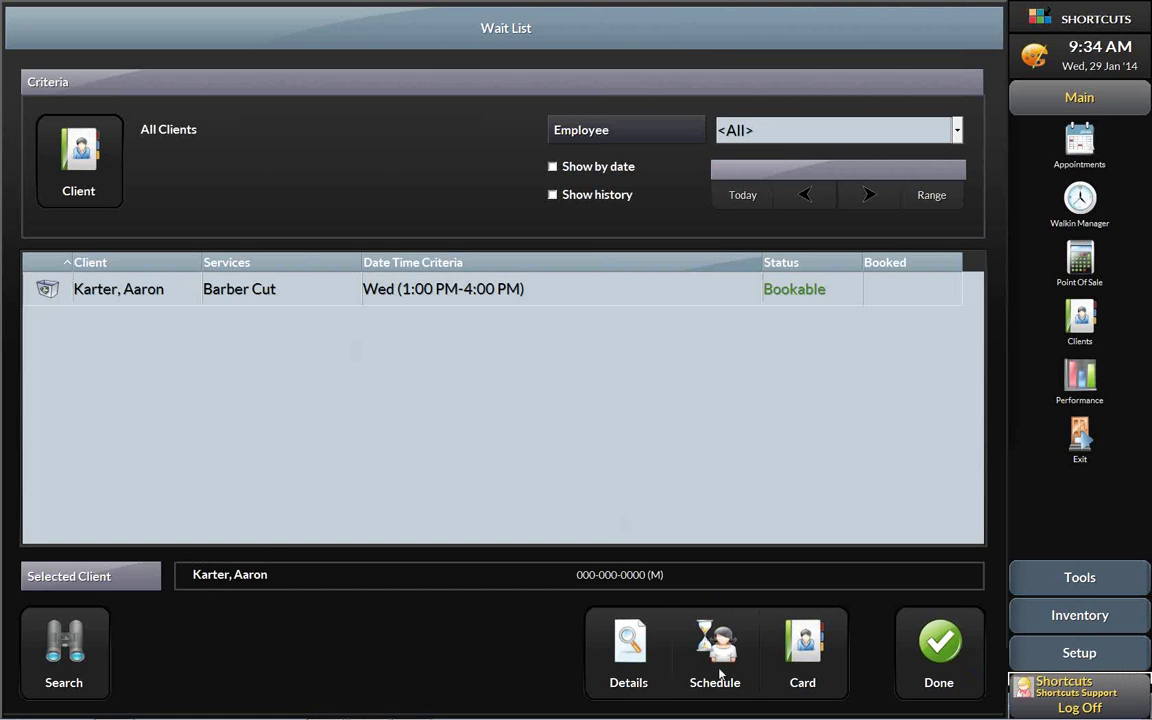
{"action": "left_click", "coordinate": [727, 650]}
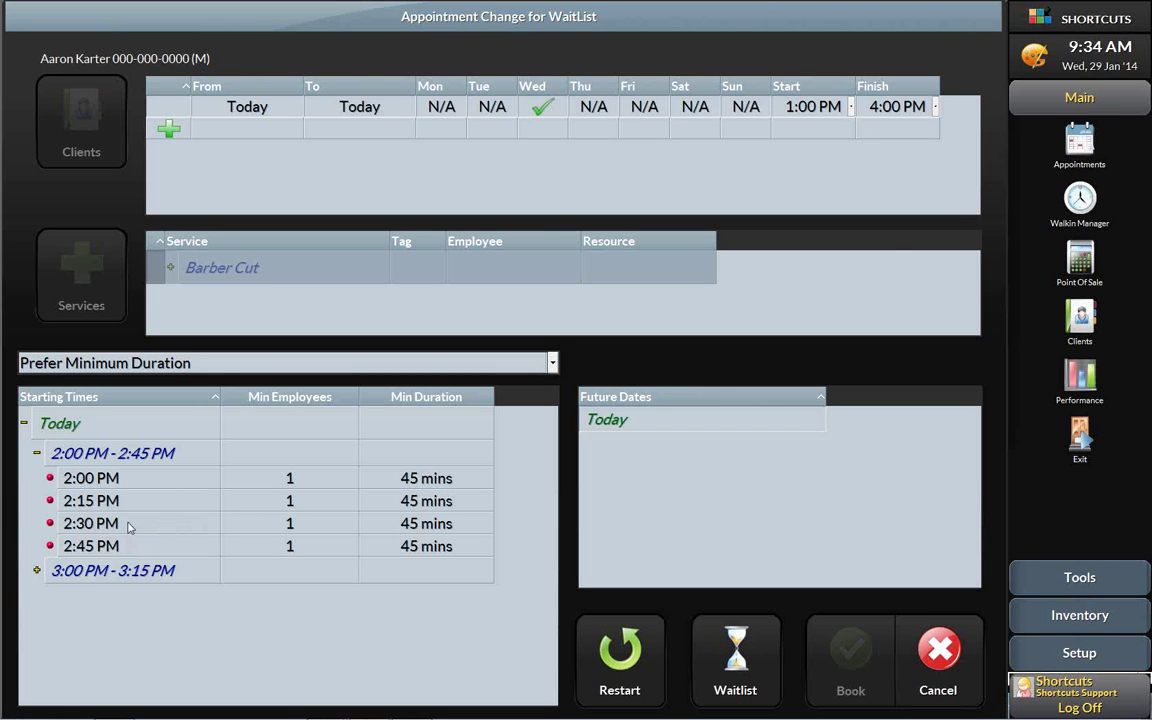
- Book the Barber Cut at 2:30 PM with the REQ tag and close the wait list
{"action": "double_click", "coordinate": [130, 524]}
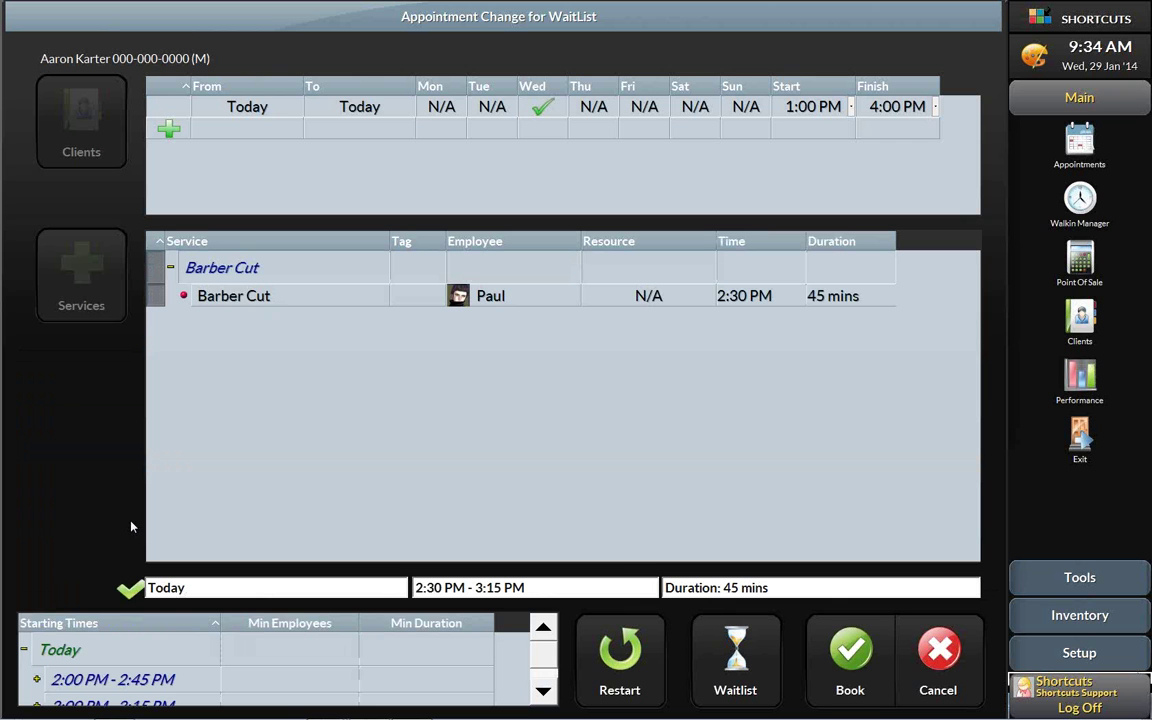
{"action": "left_click", "coordinate": [853, 655]}
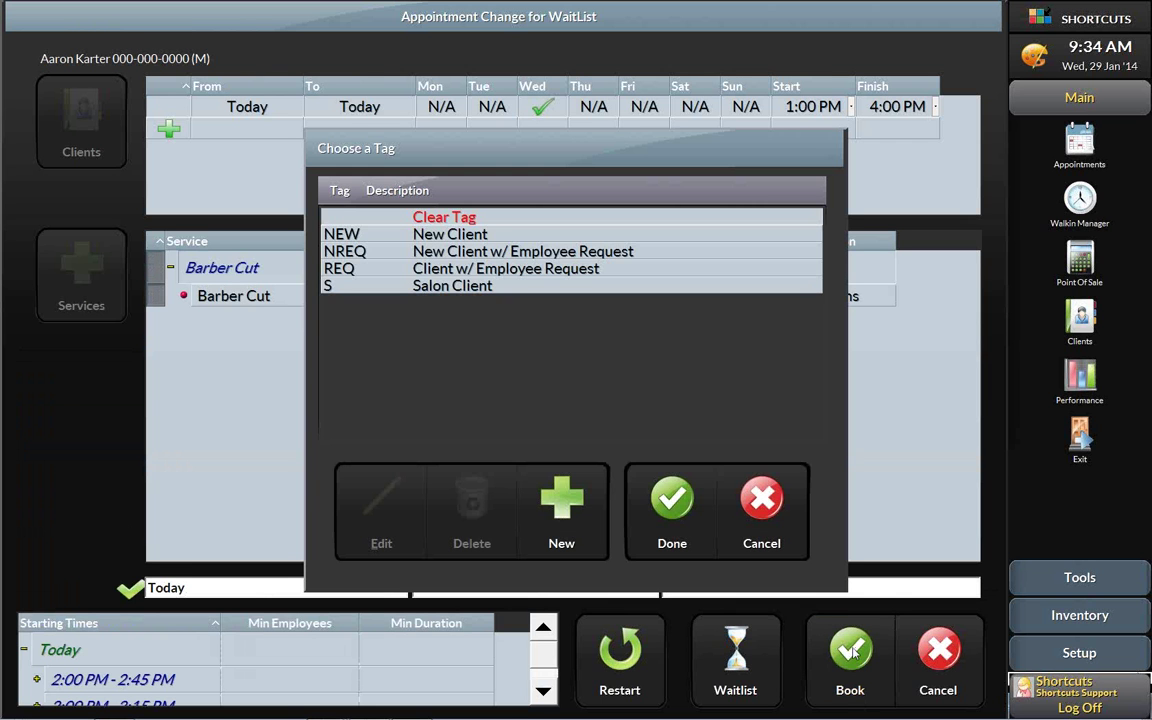
{"action": "left_click", "coordinate": [450, 268]}
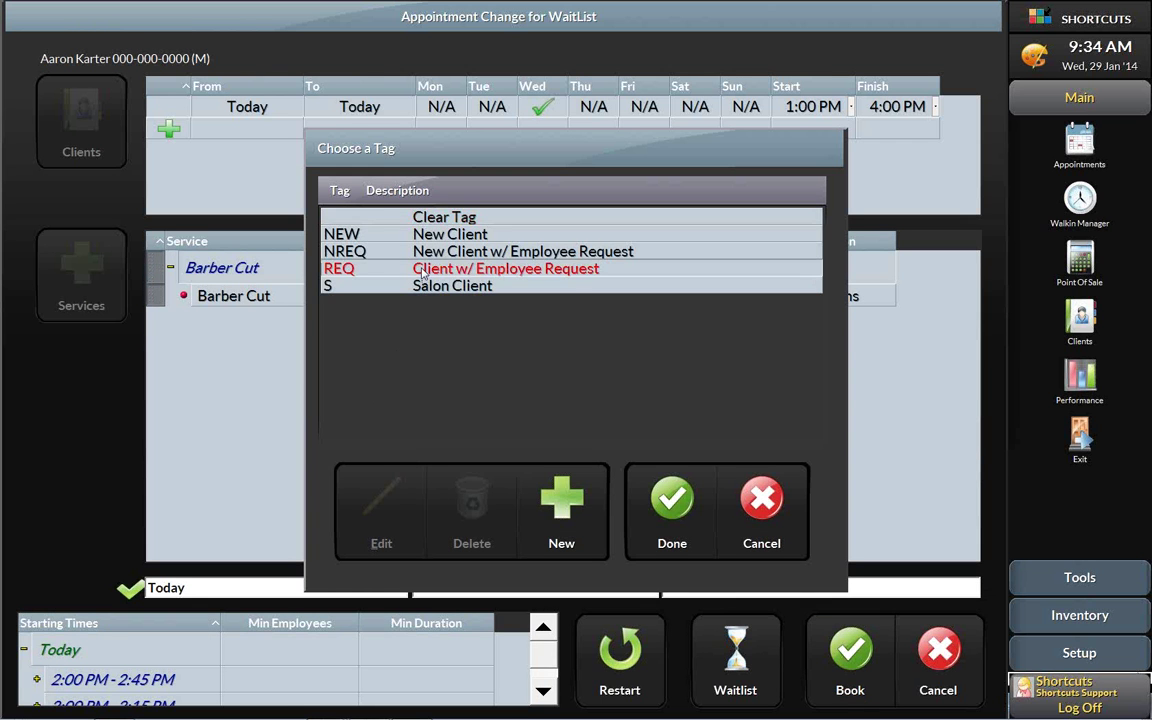
{"action": "left_click", "coordinate": [680, 510]}
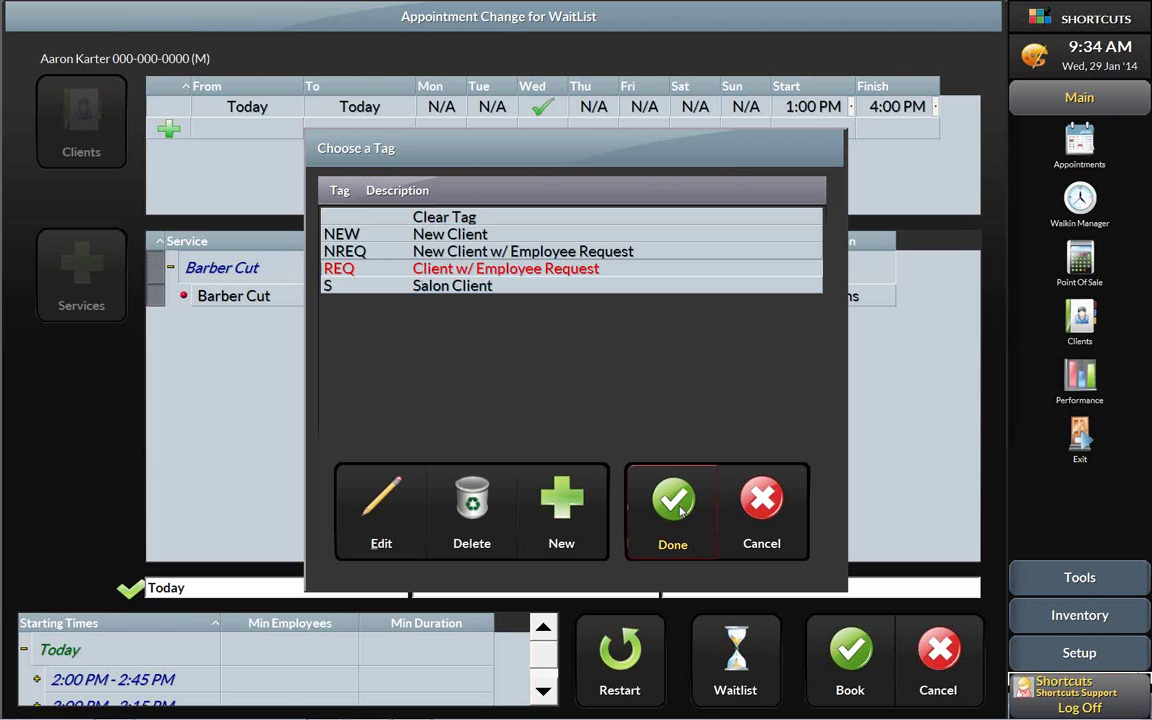
{"action": "left_click", "coordinate": [968, 661]}
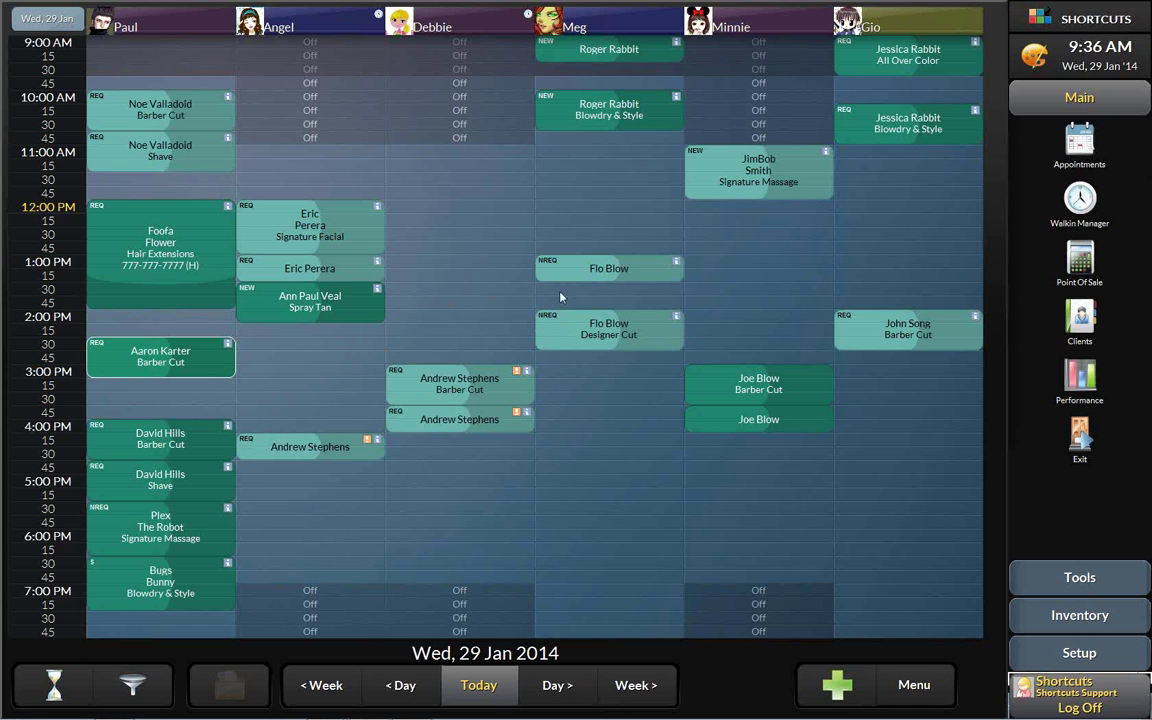
- Start a booking in the empty 4:00 PM slot and begin a new client record
{"action": "left_click", "coordinate": [588, 429]}
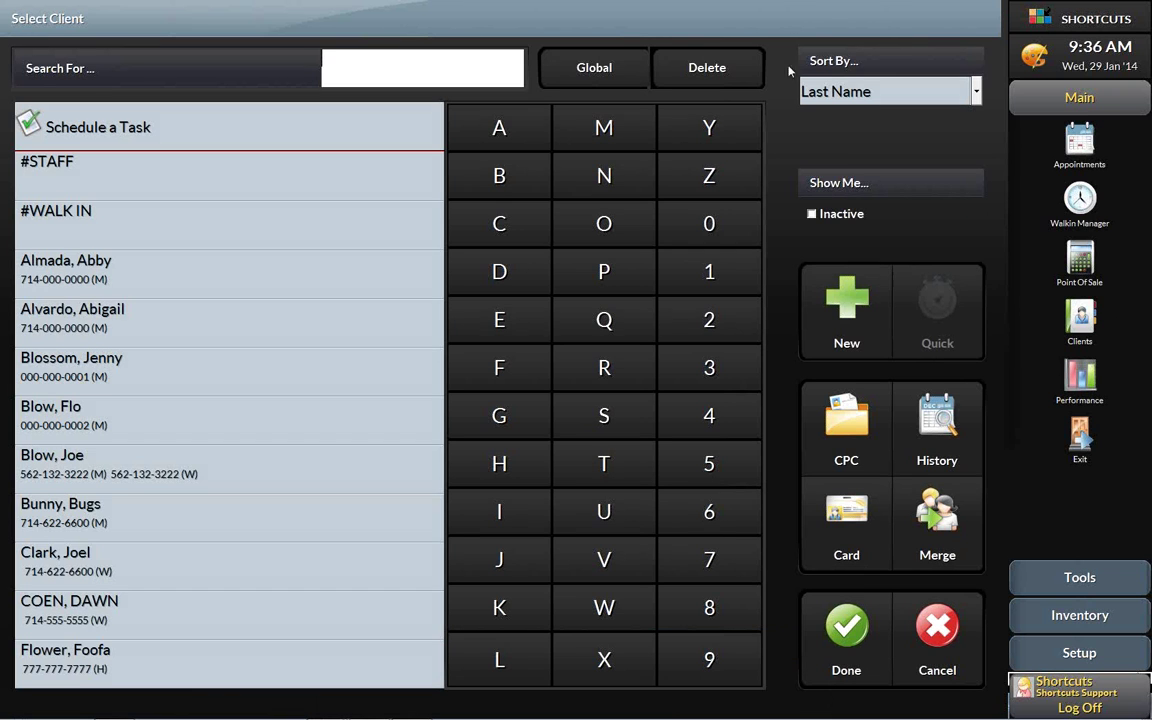
{"action": "type", "text": "G"}
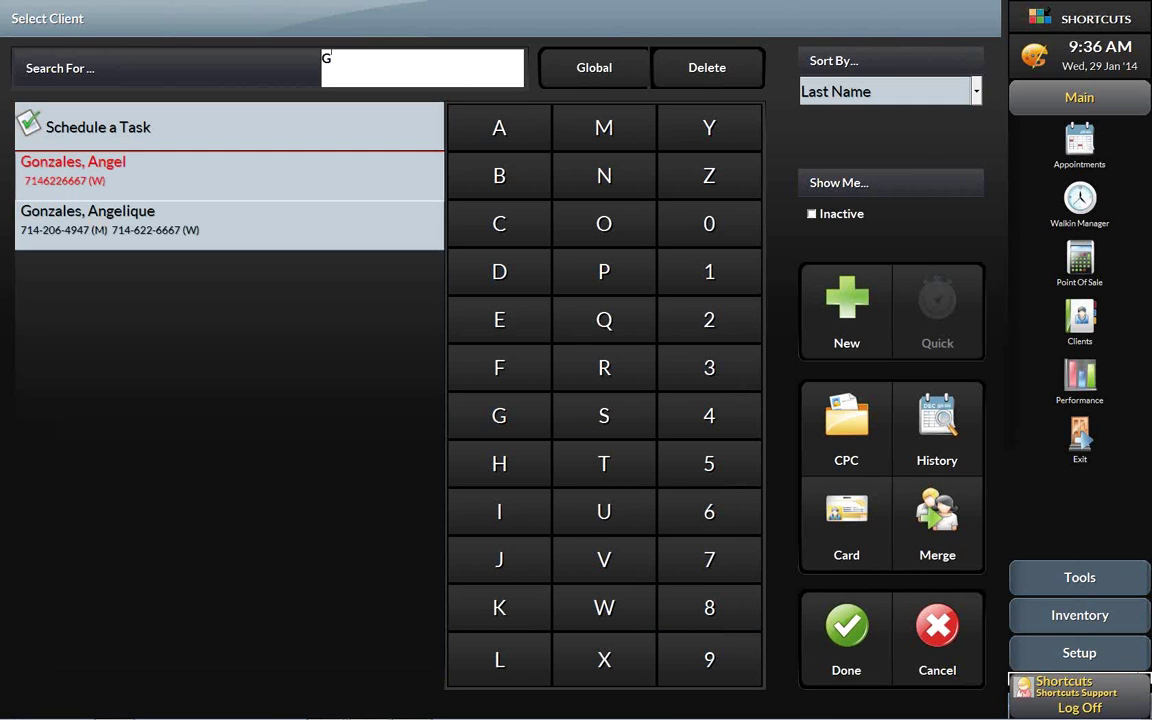
{"action": "key", "text": "BackSpace"}
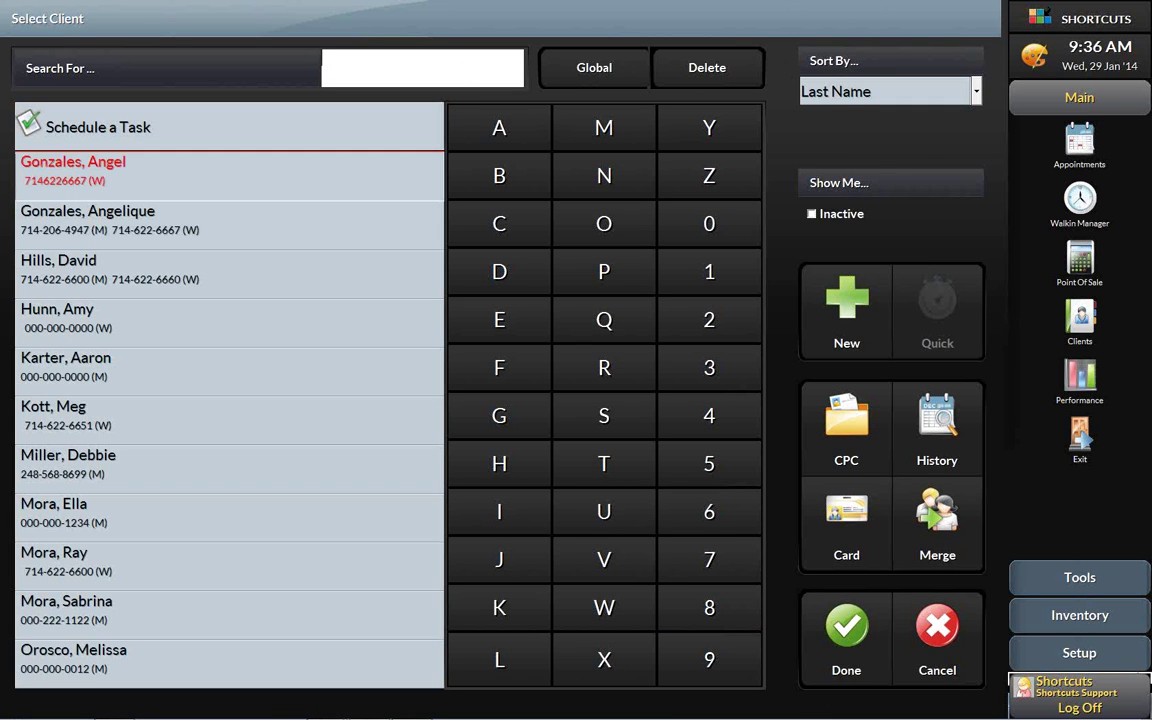
{"action": "left_click", "coordinate": [178, 354]}
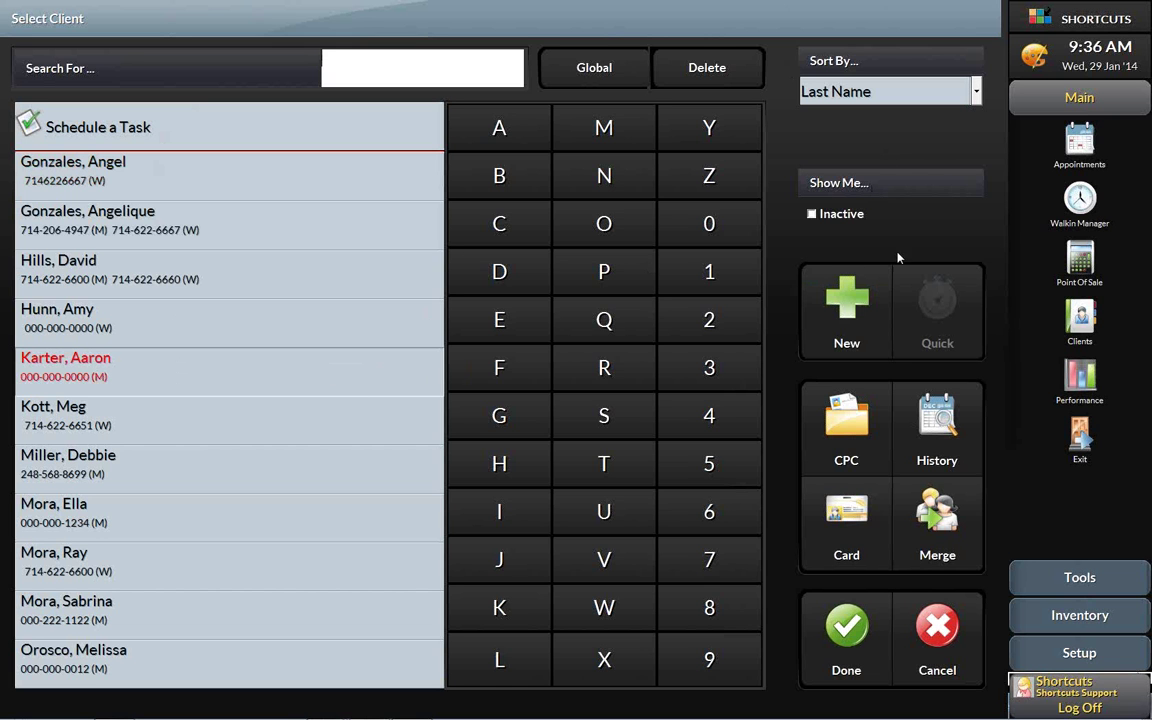
{"action": "left_click", "coordinate": [846, 300]}
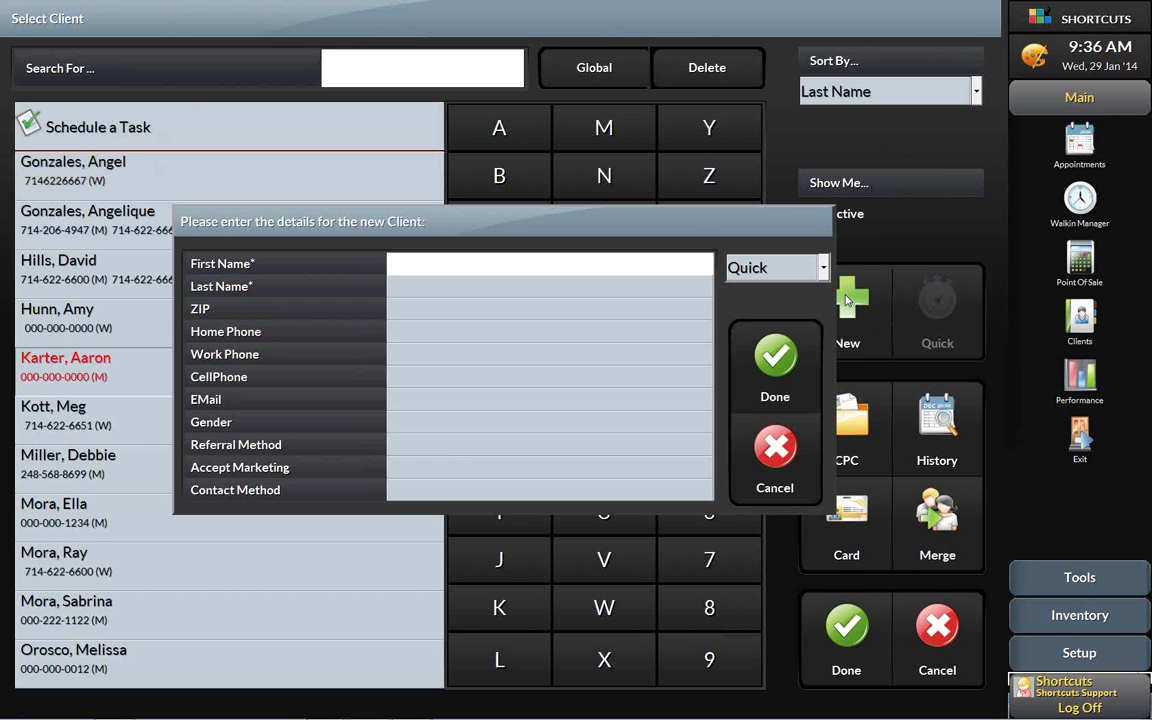
- Fill in the new client's first name, last name, work phone and e-mail address
{"action": "key", "text": "Tab"}
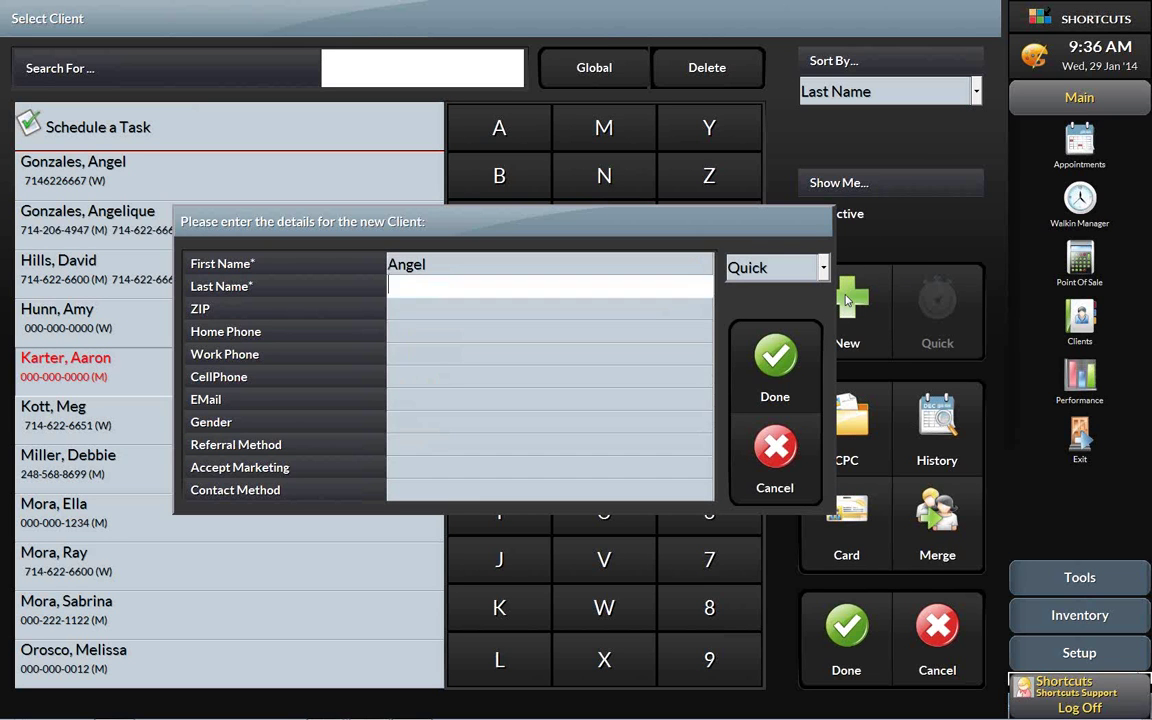
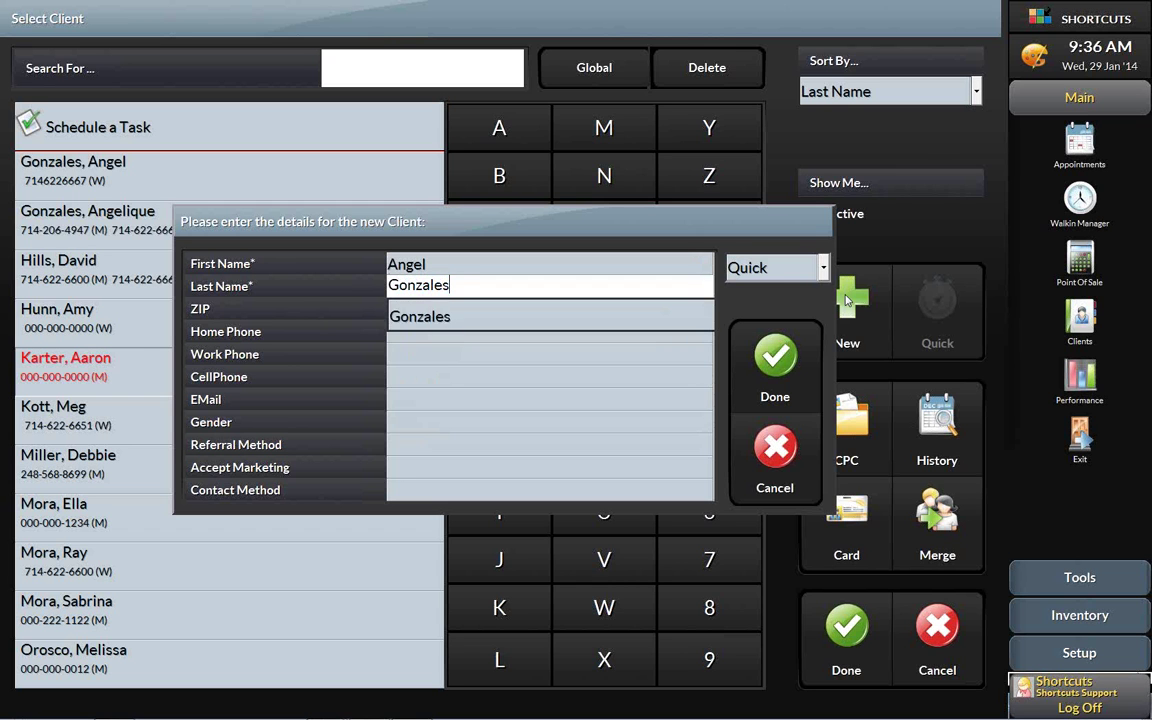
{"action": "key", "text": "Tab"}
{"action": "key", "text": "Tab"}
{"action": "key", "text": "Tab"}
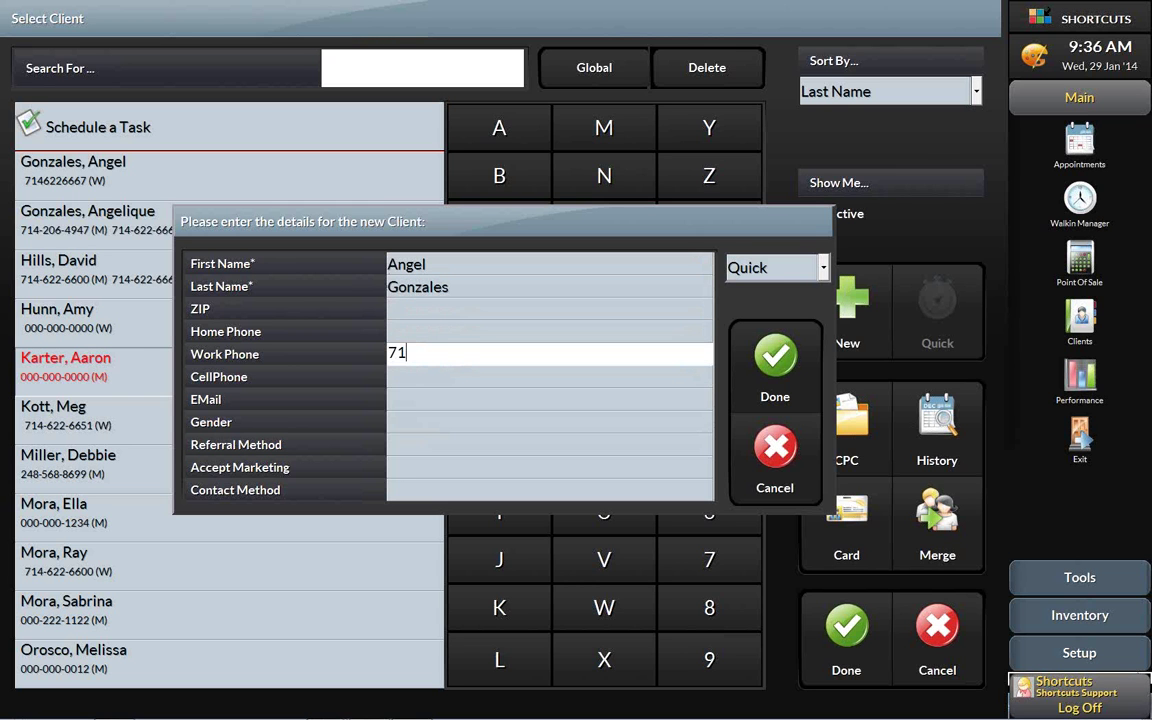
{"action": "key", "text": "Tab"}
{"action": "key", "text": "Tab"}
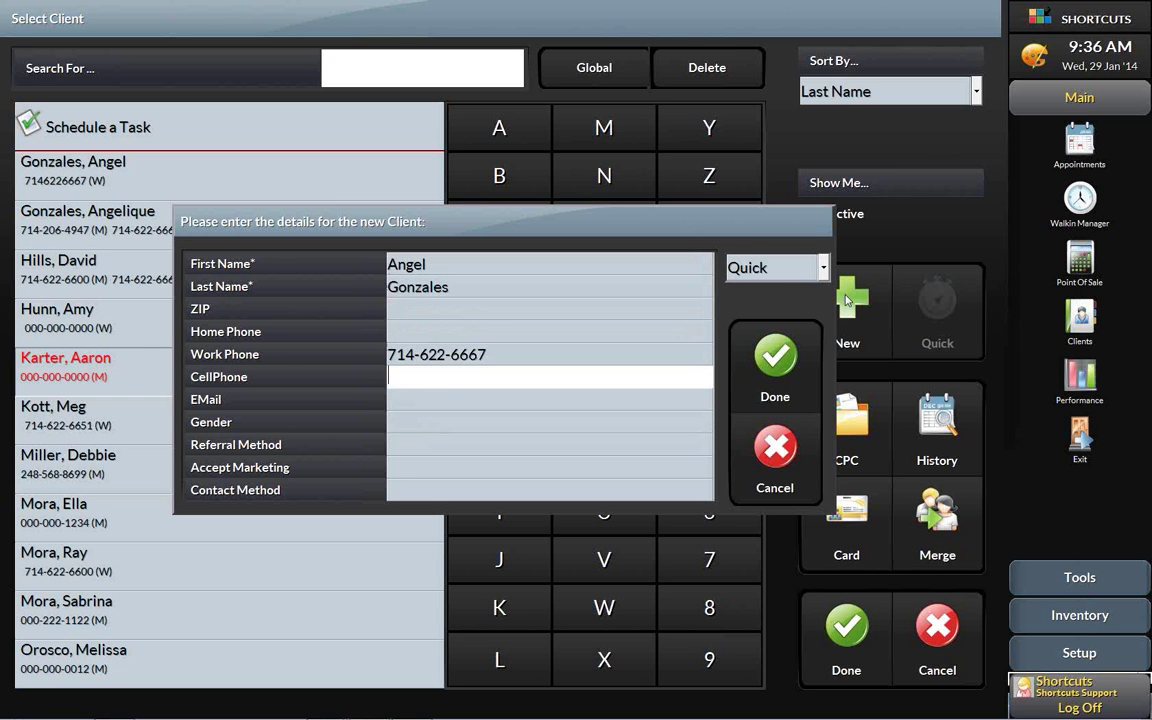
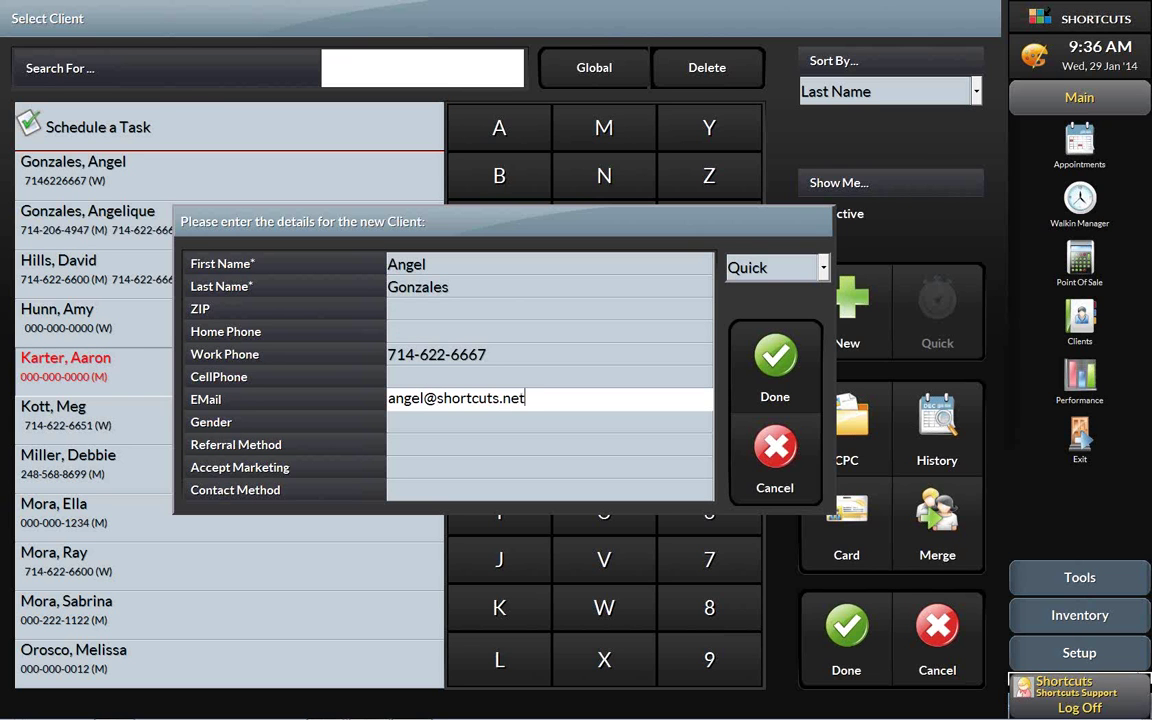
- Save the new card and merge it as a duplicate into the existing client's record
{"action": "left_click", "coordinate": [788, 362]}
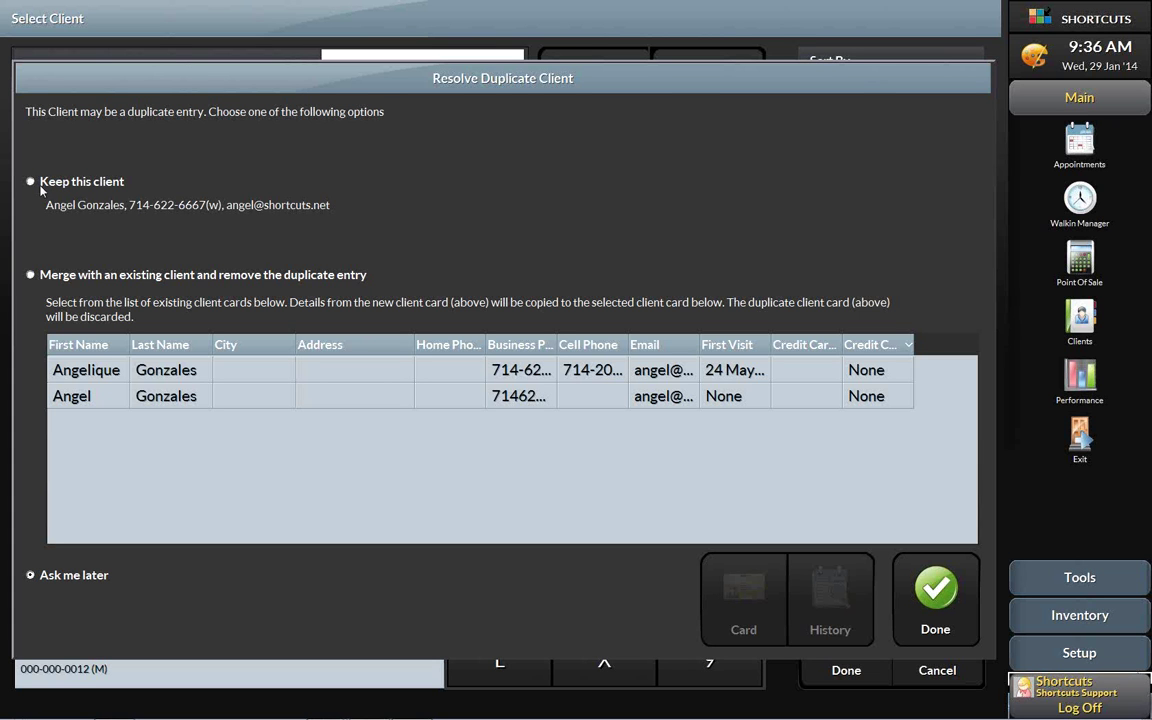
{"action": "left_click", "coordinate": [30, 274]}
{"action": "left_click", "coordinate": [117, 378]}
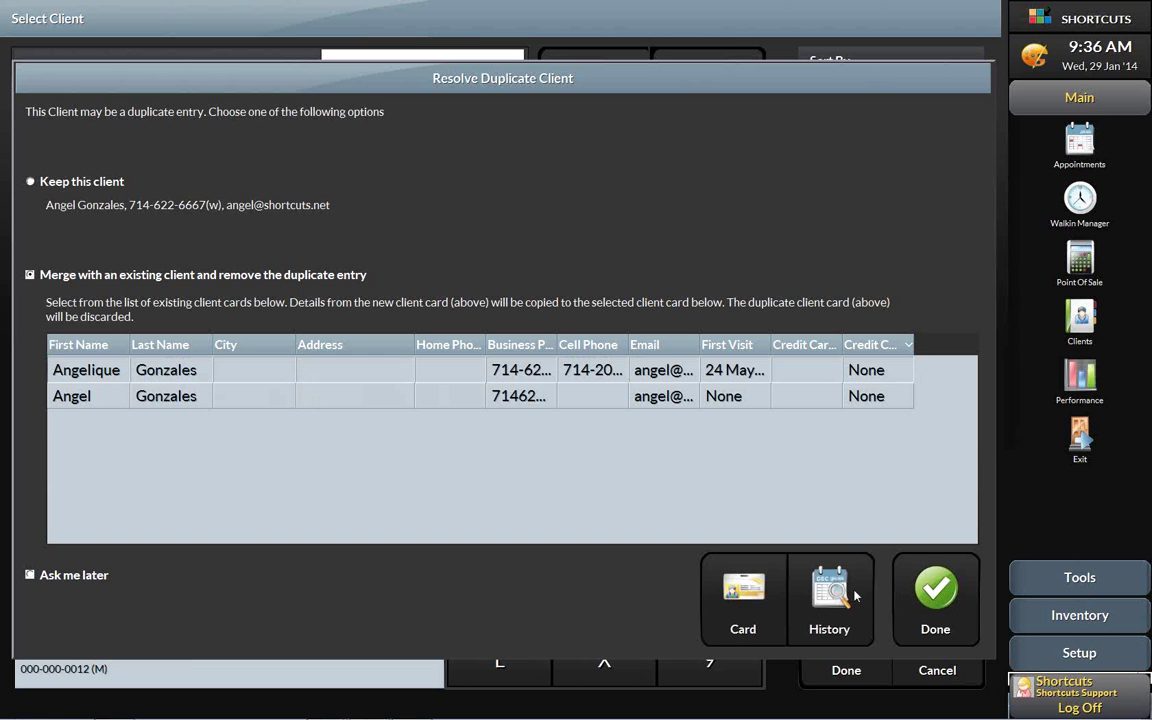
{"action": "left_click", "coordinate": [940, 600]}
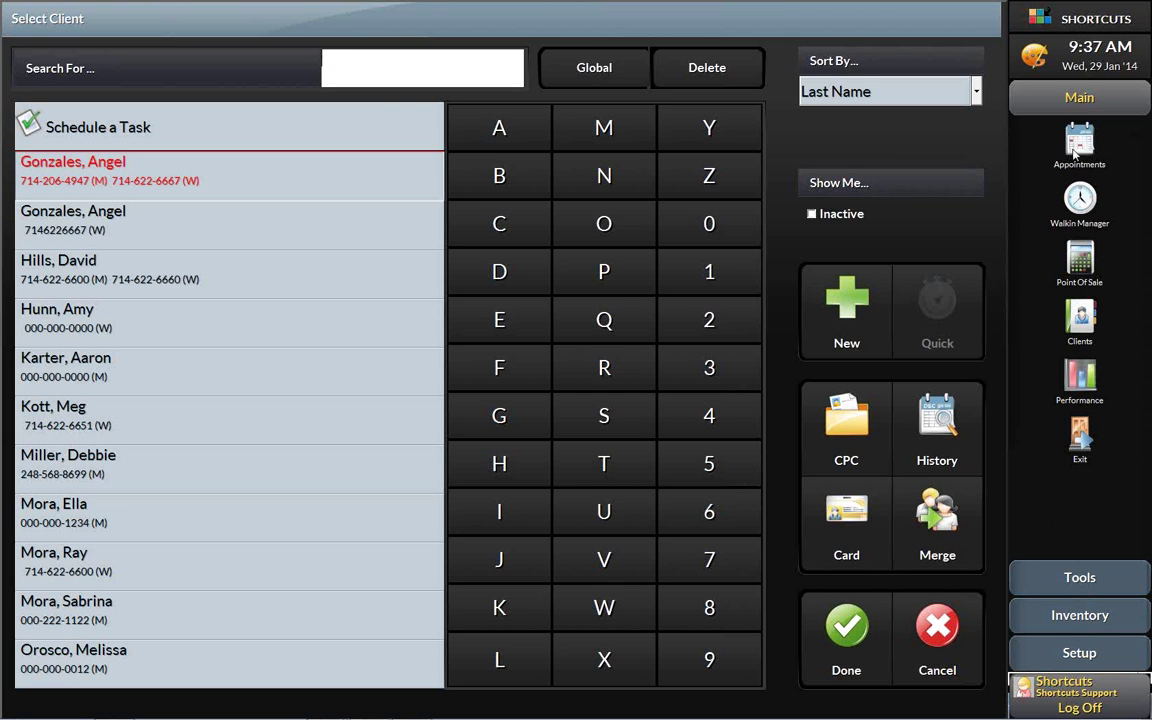
- Cancel client selection and show the employee filter options on the day book
{"action": "left_click", "coordinate": [940, 632]}
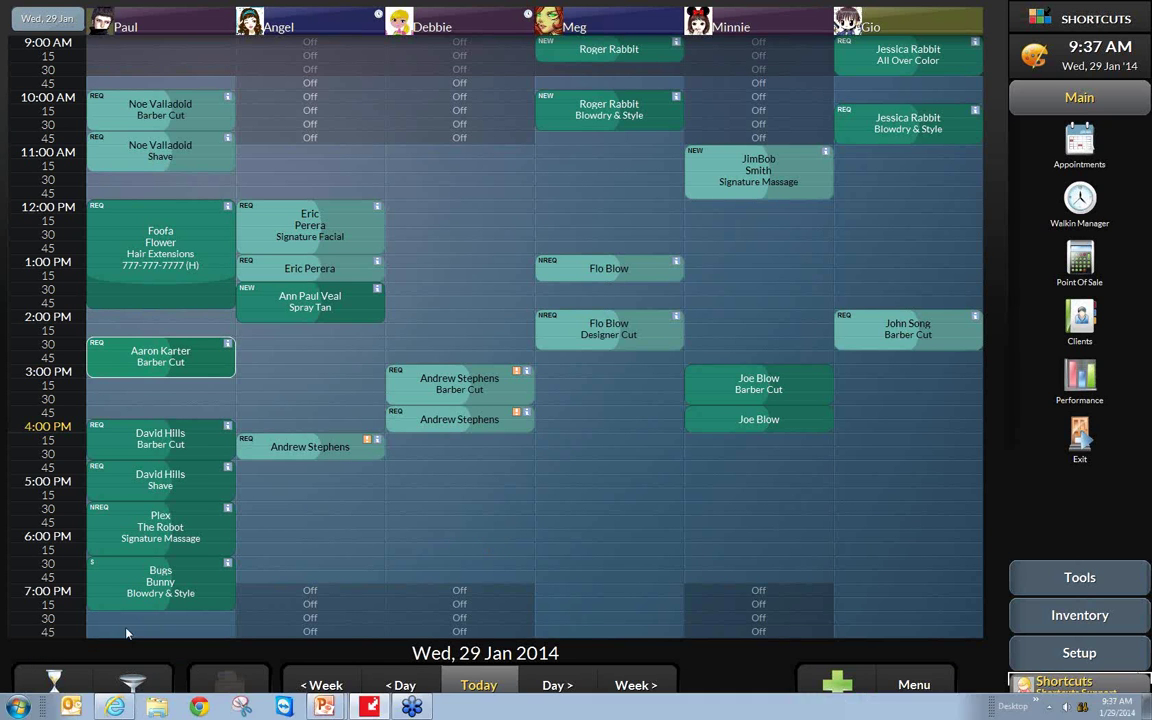
{"action": "left_click", "coordinate": [133, 686]}
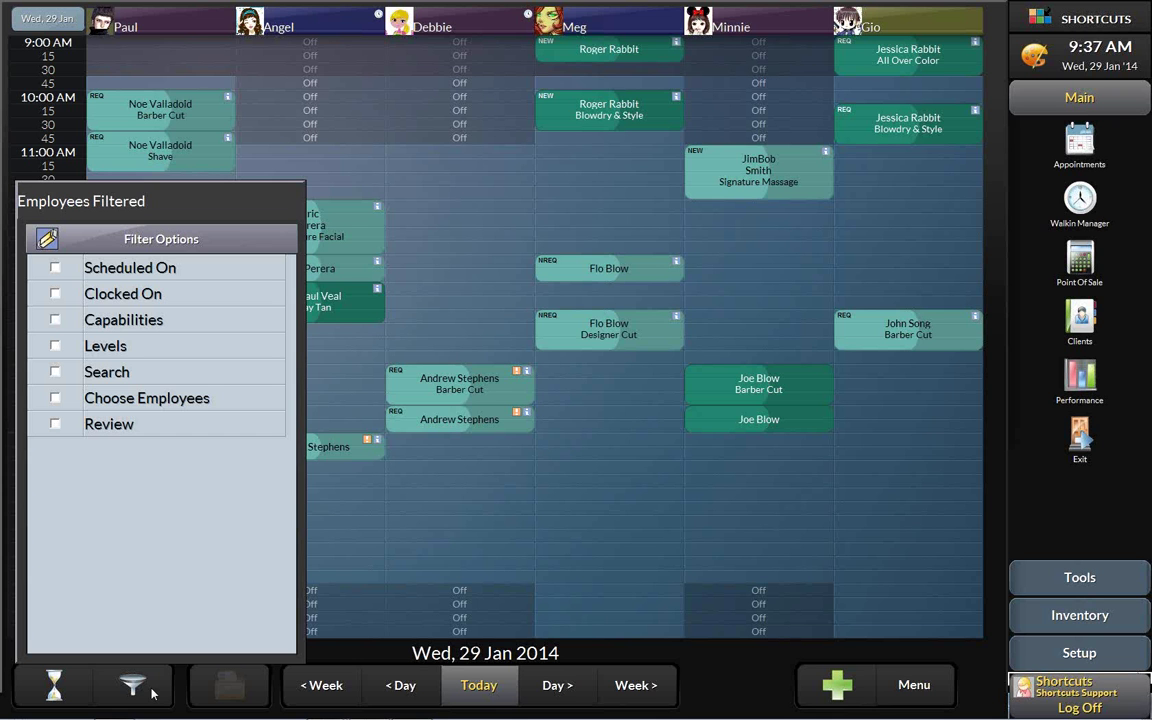
- Filter the employee list by the Spray Tan capability, then remove the filter to show all six stylists
{"action": "left_click", "coordinate": [685, 694]}
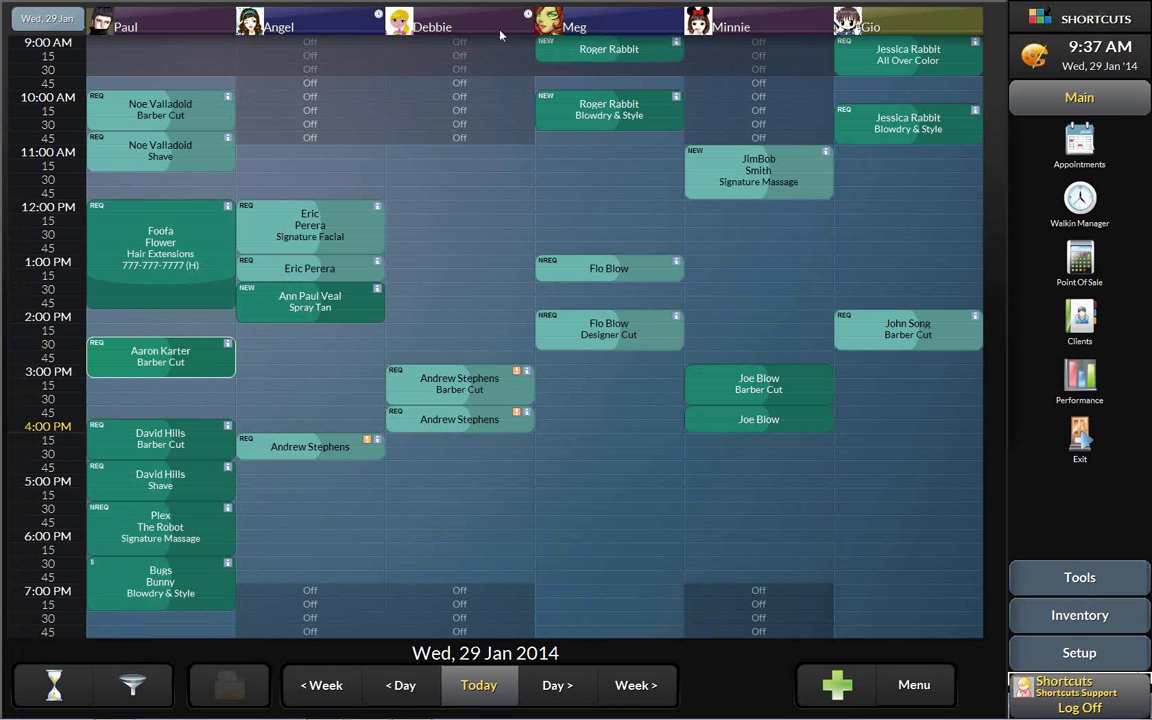
{"action": "mouse_move", "coordinate": [484, 26]}
{"action": "left_click", "coordinate": [160, 684]}
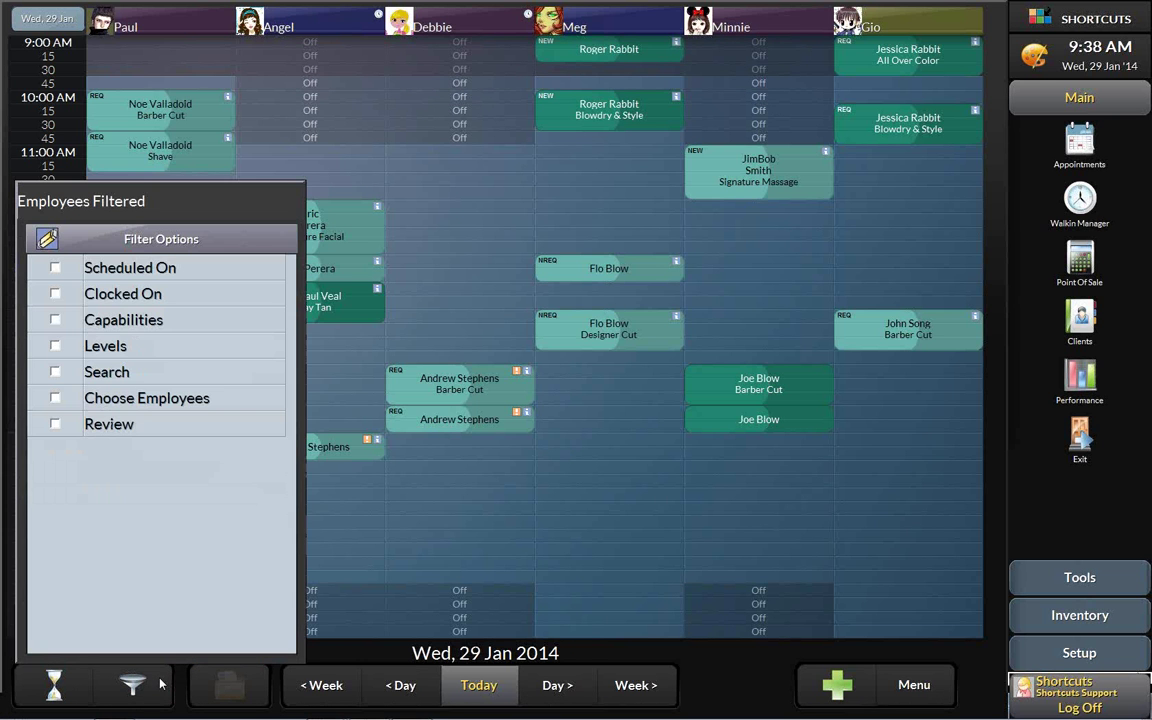
{"action": "left_click", "coordinate": [55, 319]}
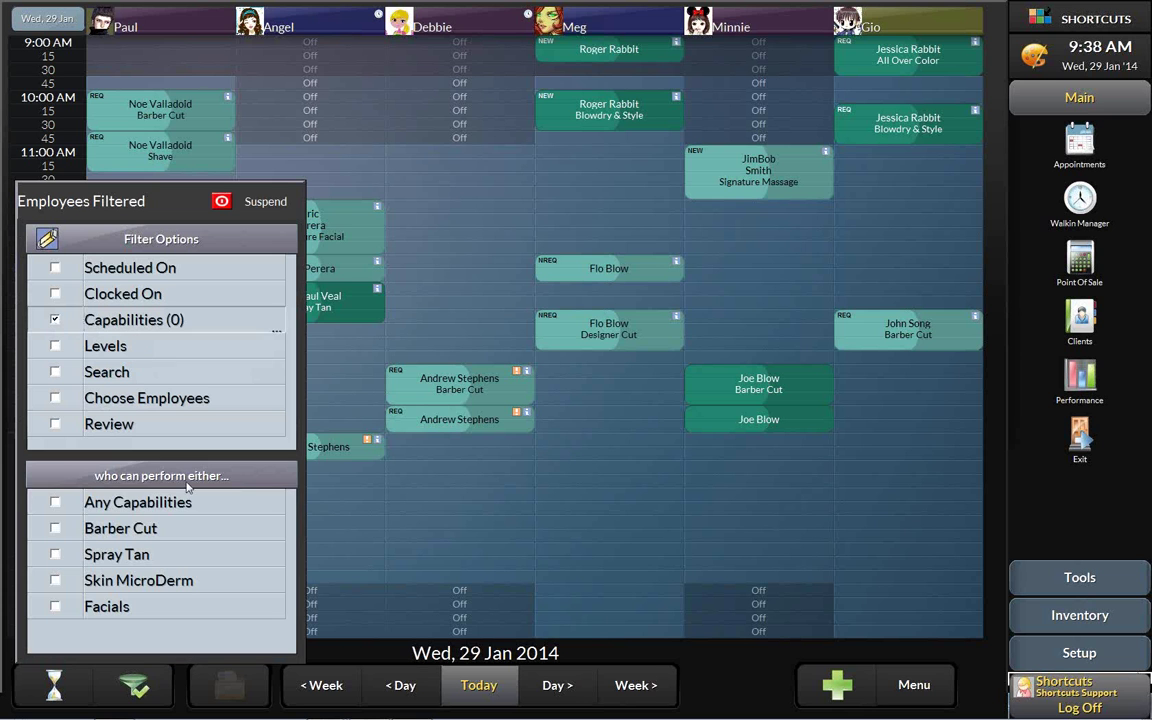
{"action": "left_click", "coordinate": [55, 555]}
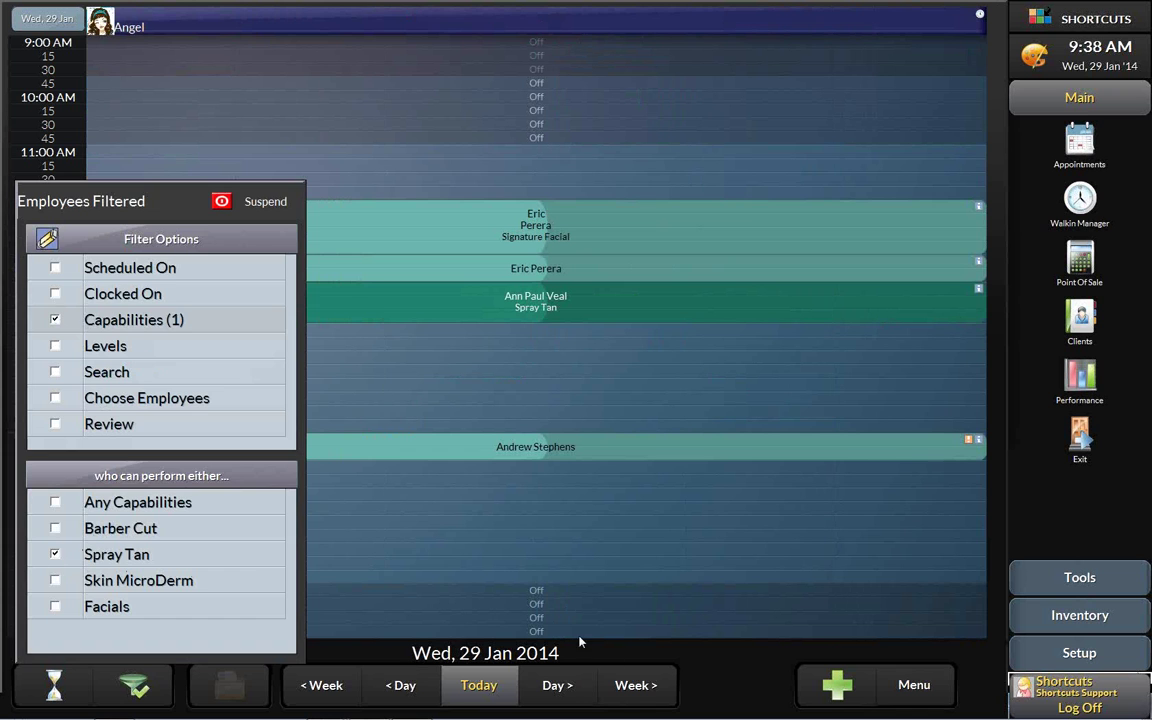
{"action": "left_click", "coordinate": [710, 670]}
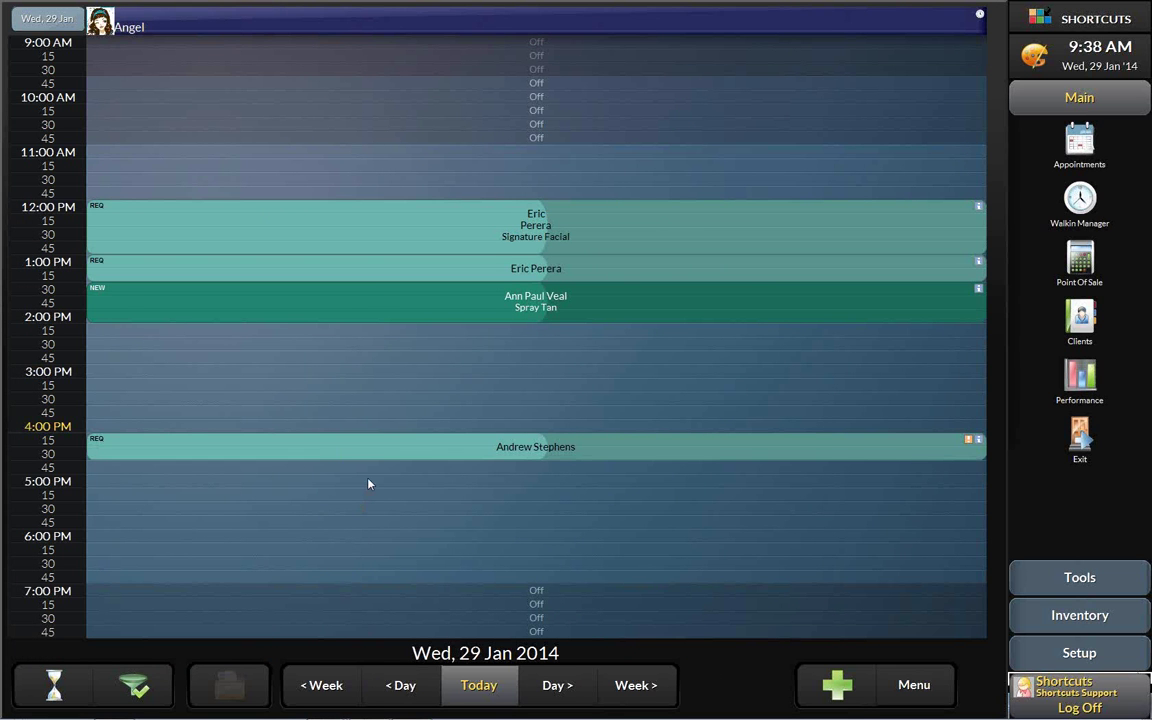
{"action": "left_click", "coordinate": [138, 685]}
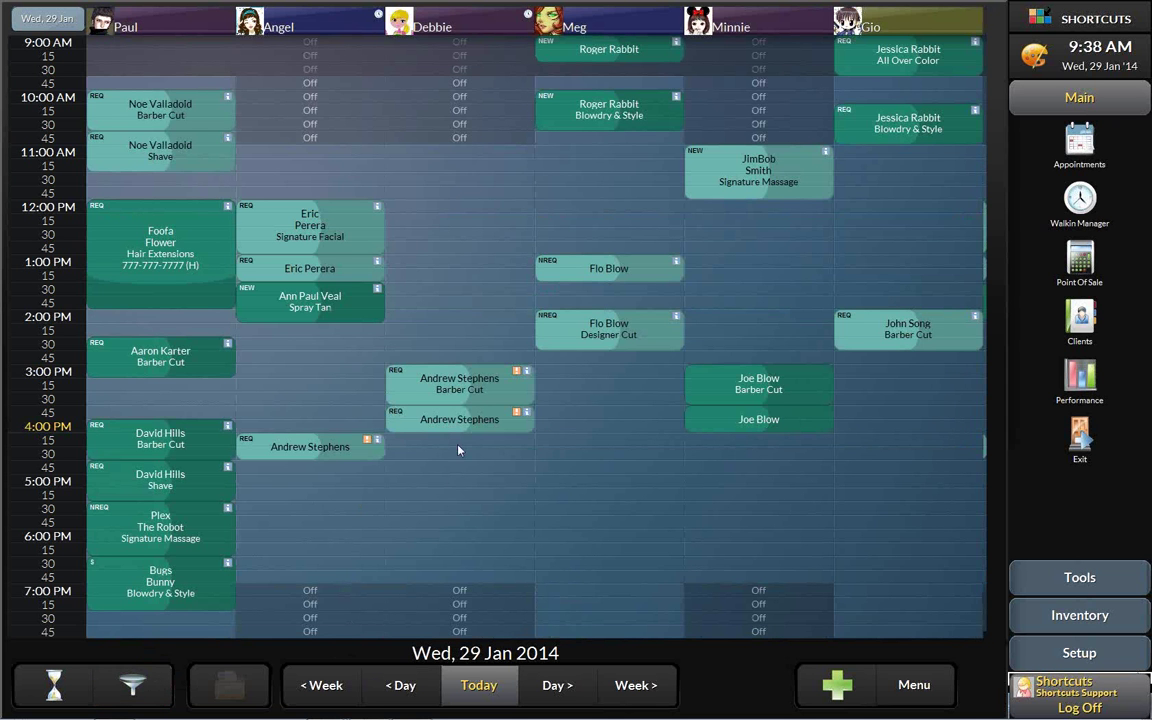
- Start a 5:00 PM booking for the client, deferring missing details, and tag it REQ
{"action": "left_click", "coordinate": [449, 487]}
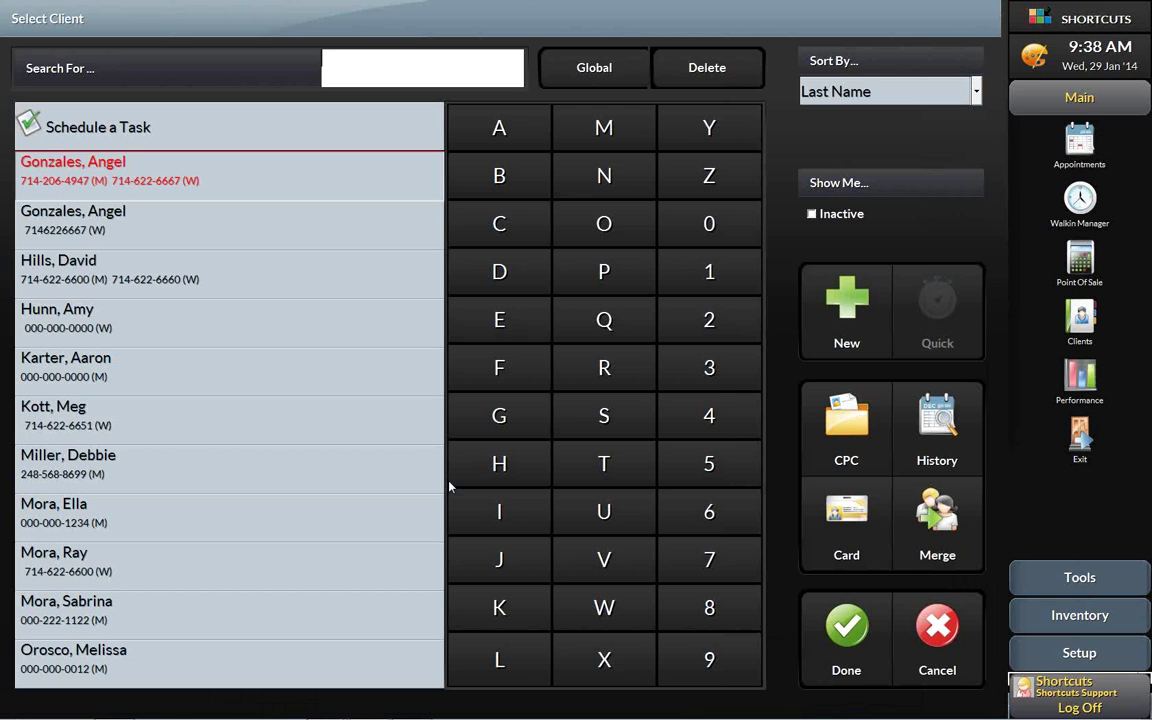
{"action": "left_click", "coordinate": [157, 420]}
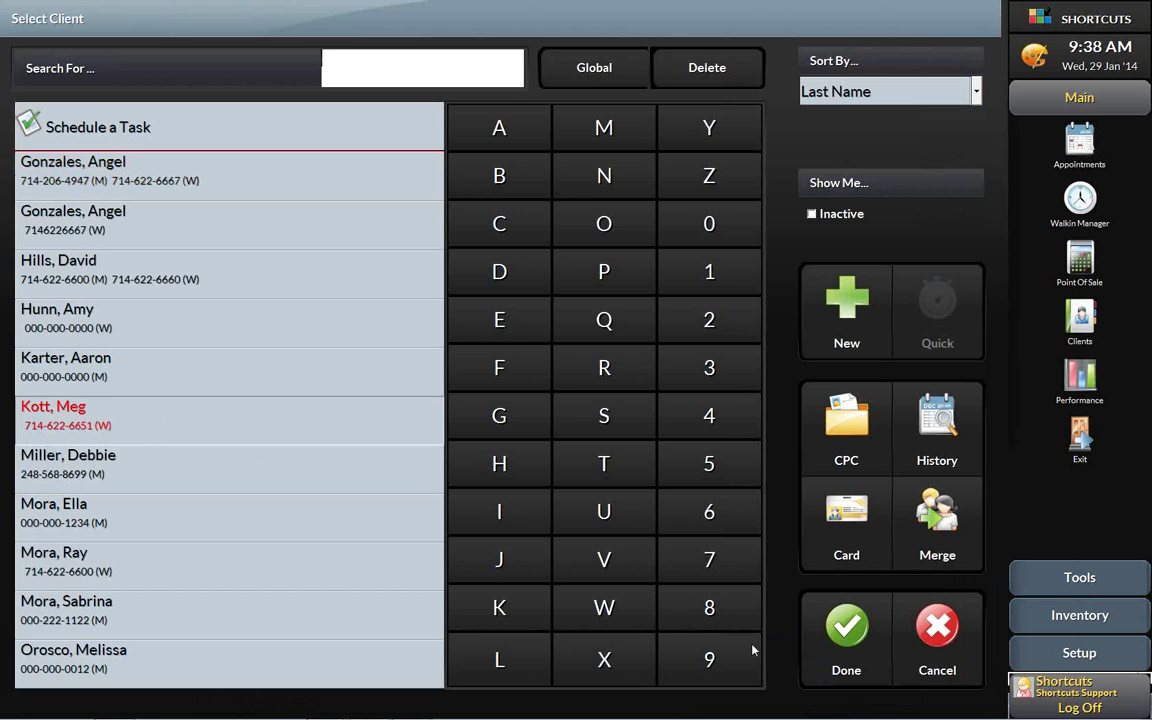
{"action": "left_click", "coordinate": [846, 625]}
{"action": "left_click", "coordinate": [772, 462]}
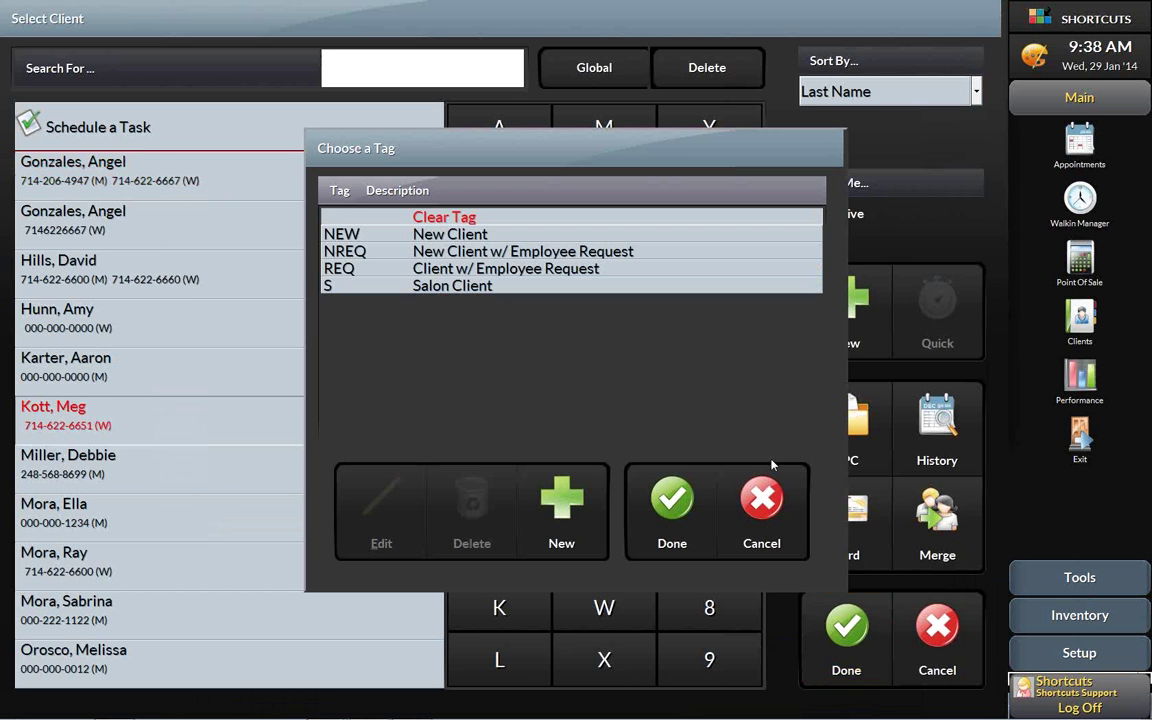
{"action": "left_click", "coordinate": [393, 270]}
{"action": "left_click", "coordinate": [672, 500]}
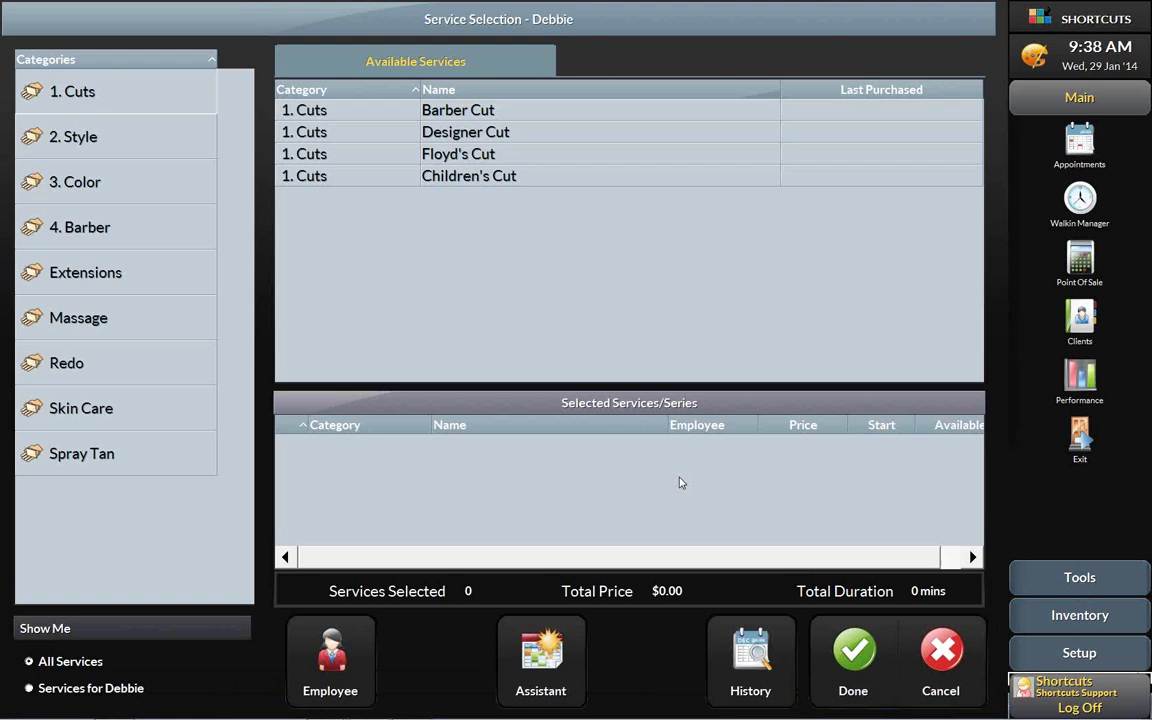
- Add the $25.00 Spray Tan, 45 mins, assigned to the only capable stylist
{"action": "left_click", "coordinate": [141, 473]}
{"action": "left_click", "coordinate": [446, 119]}
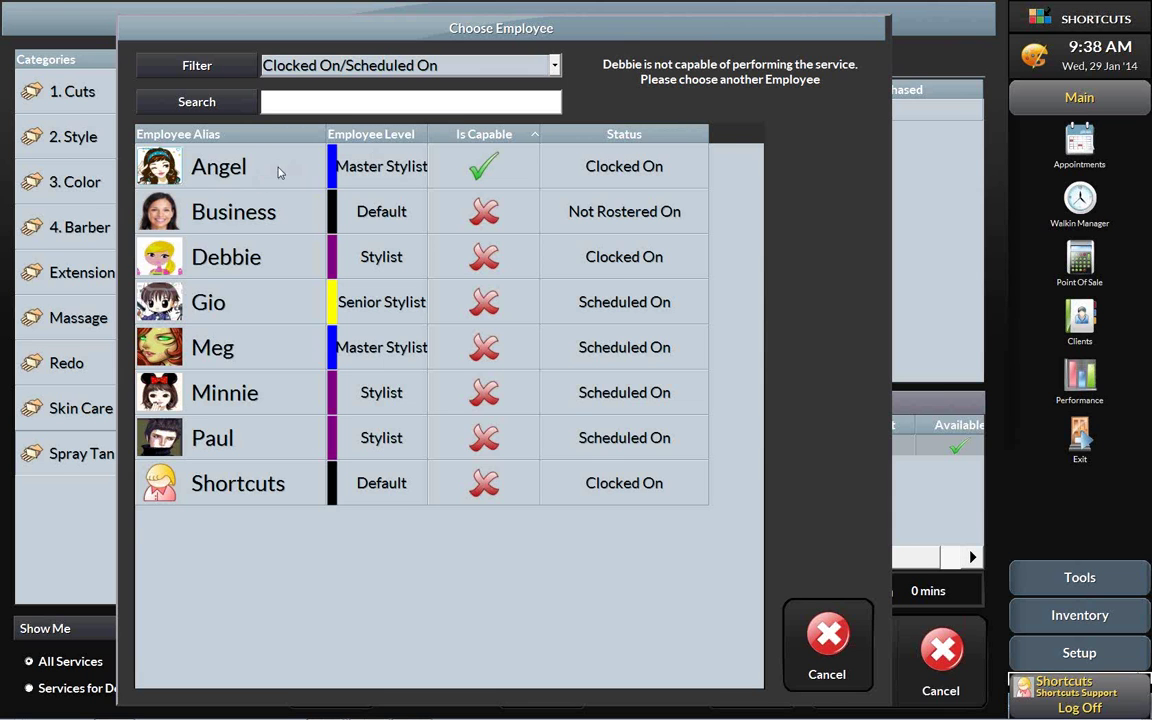
{"action": "left_click", "coordinate": [252, 153]}
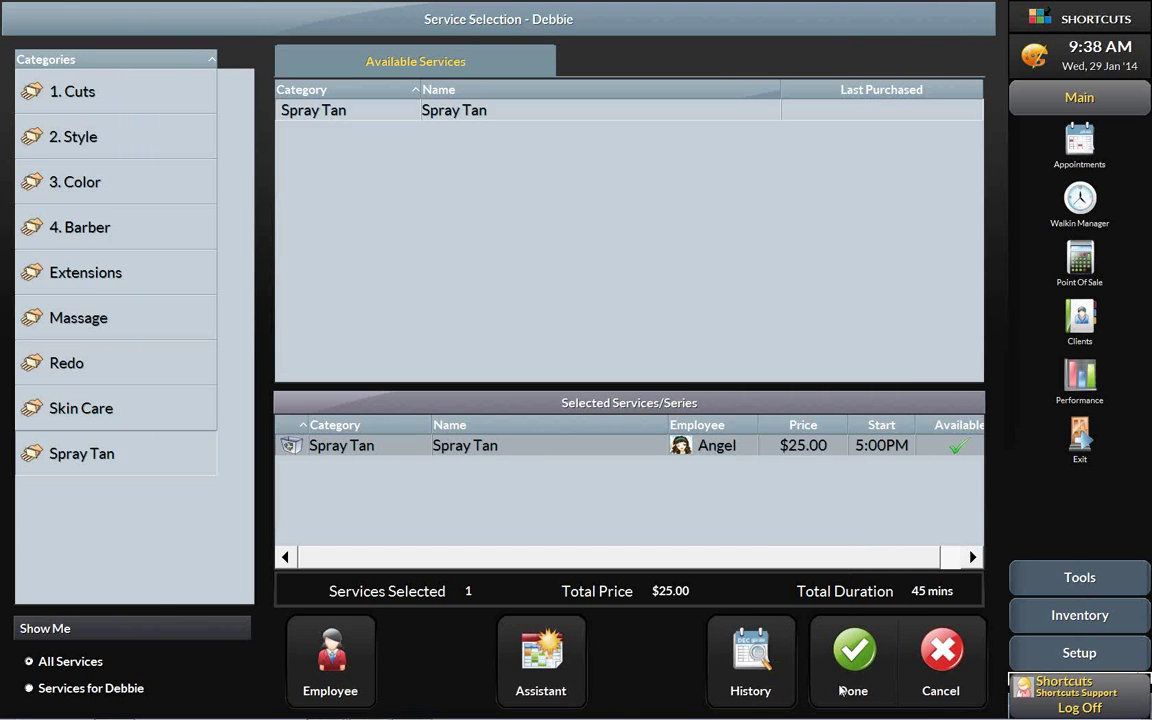
- Save the 5:00 PM Spray Tan appointment to the day book and show the Tools section
{"action": "left_click", "coordinate": [855, 665]}
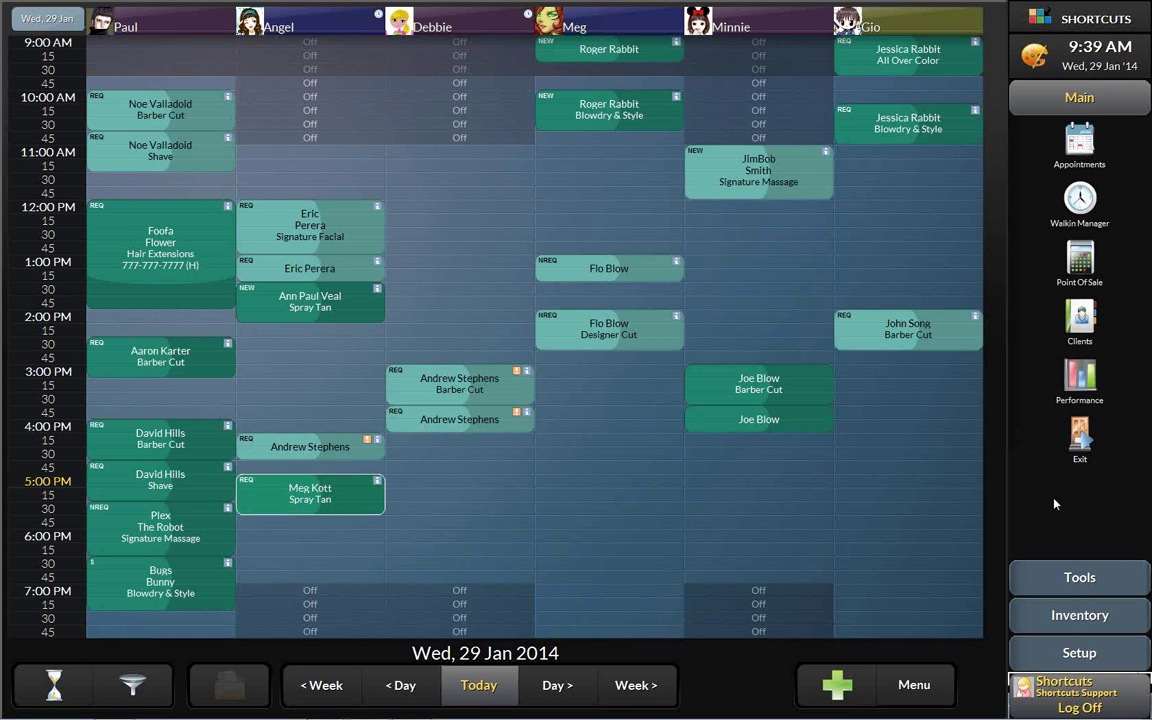
{"action": "left_click", "coordinate": [1113, 580]}
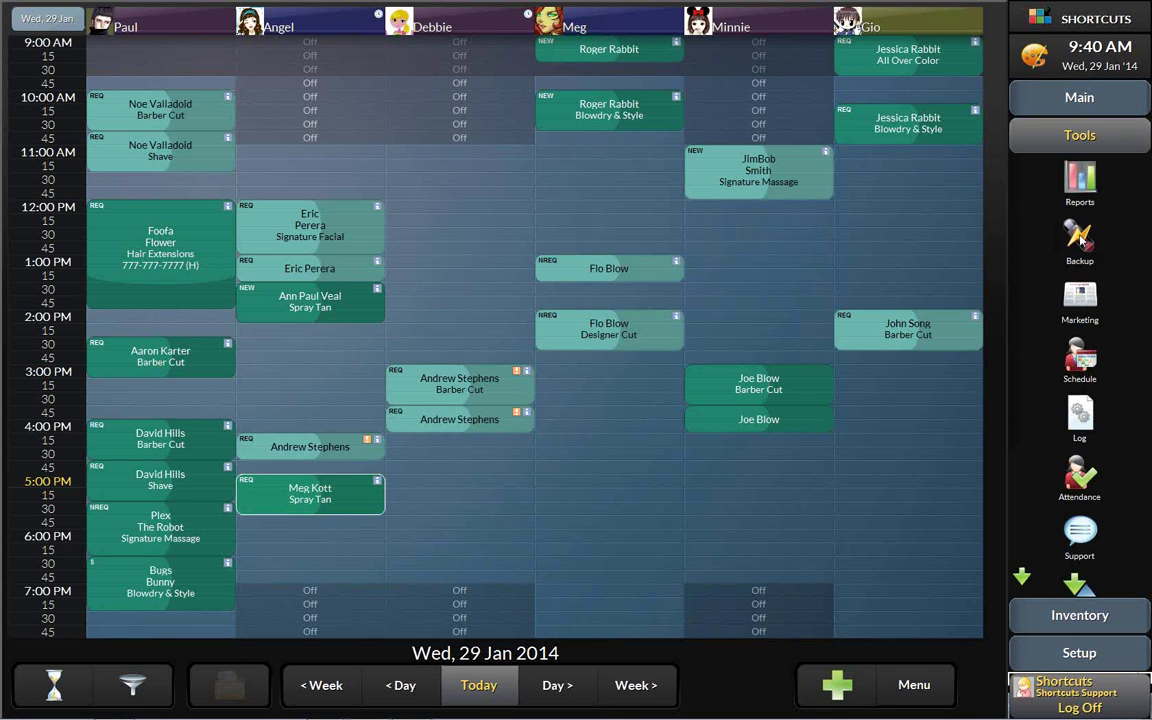
- Set the backup location to Local Disk (C:) in the advanced backup options
{"action": "left_click", "coordinate": [1080, 240]}
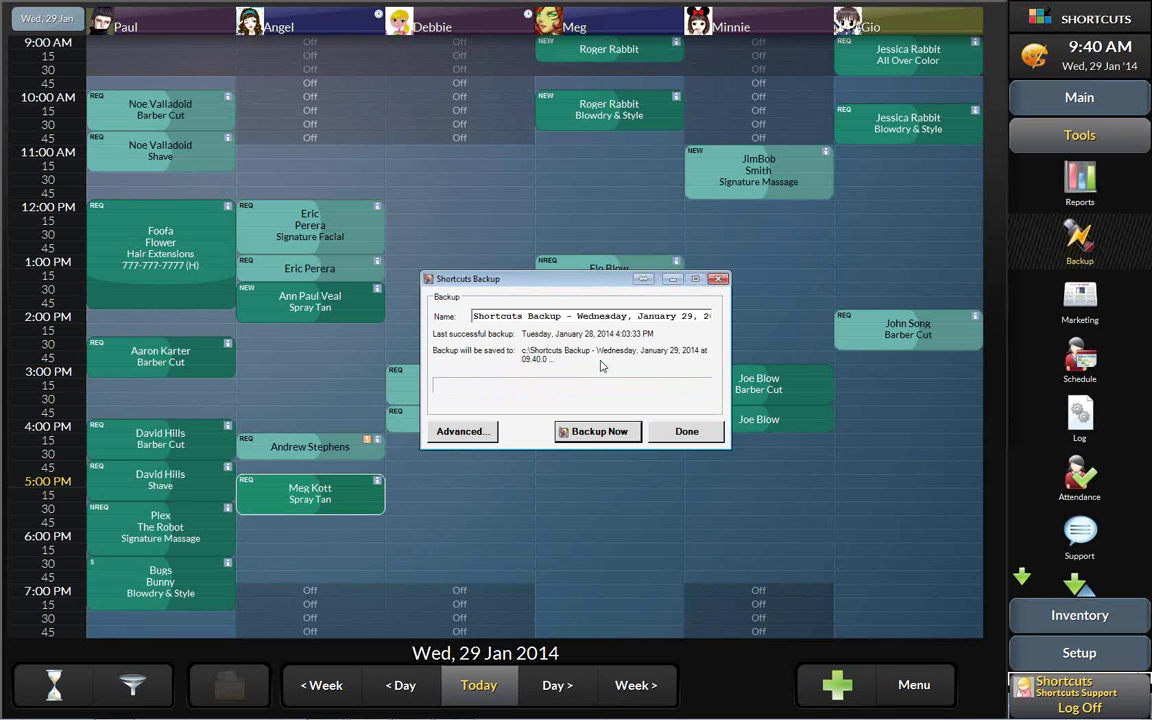
{"action": "left_click_drag", "start_coordinate": [472, 316], "coordinate": [733, 330]}
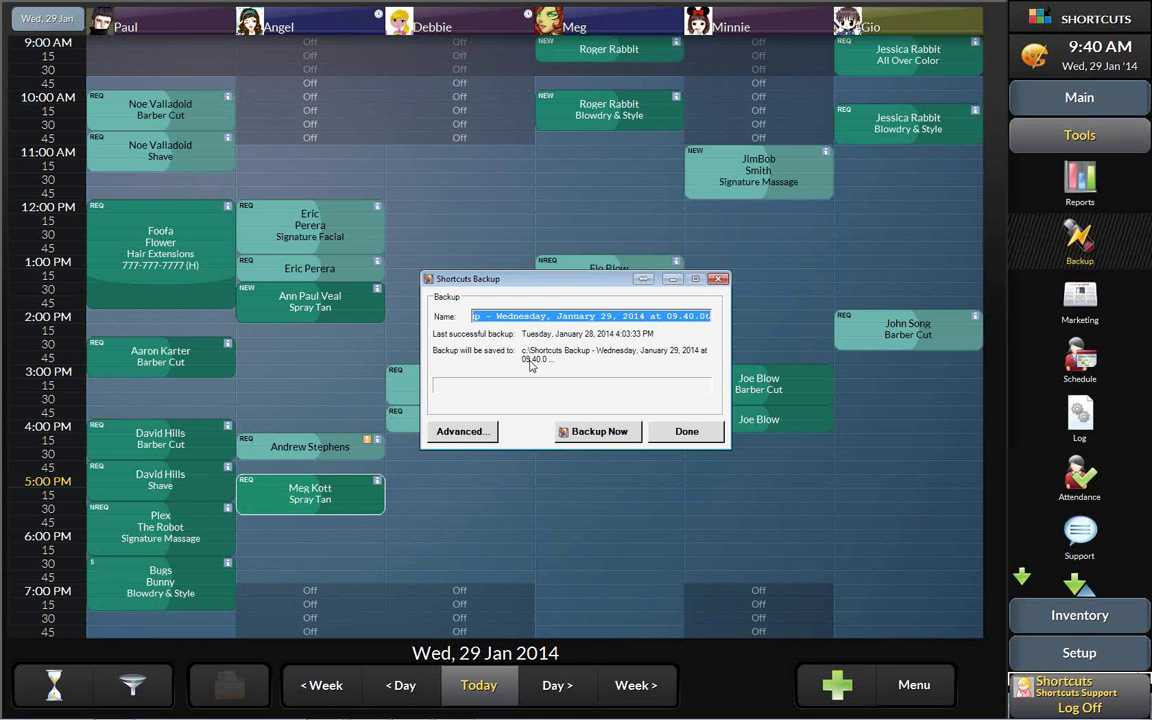
{"action": "left_click", "coordinate": [460, 433]}
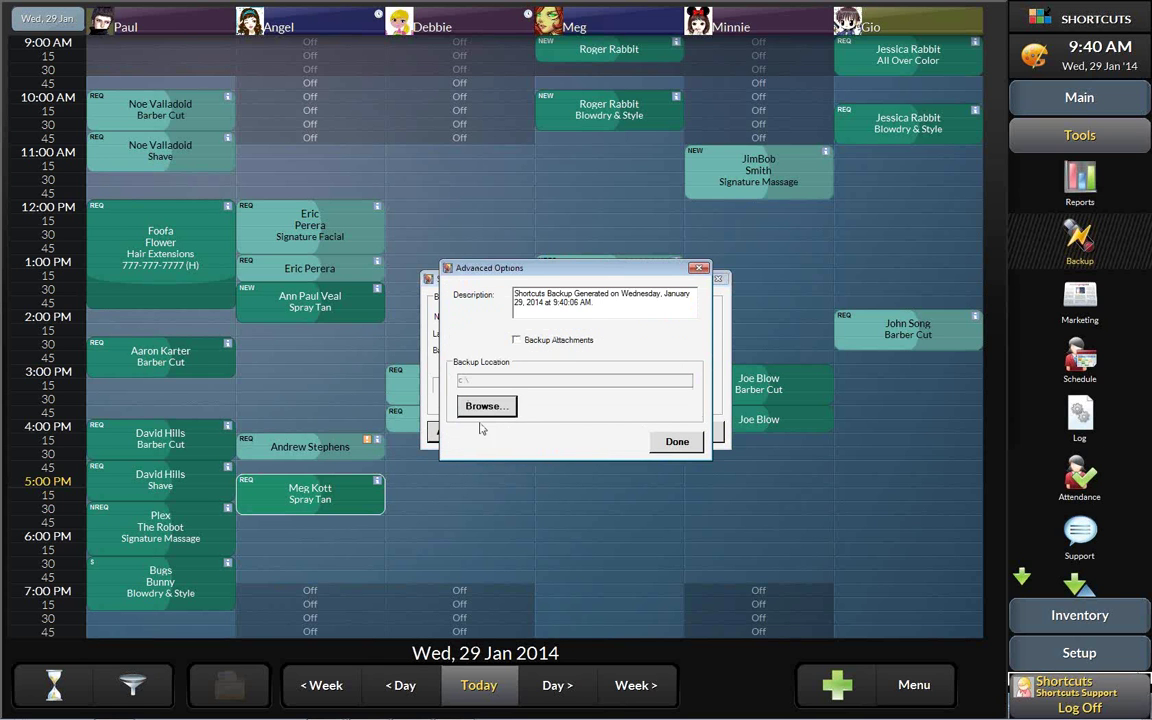
{"action": "left_click", "coordinate": [479, 412]}
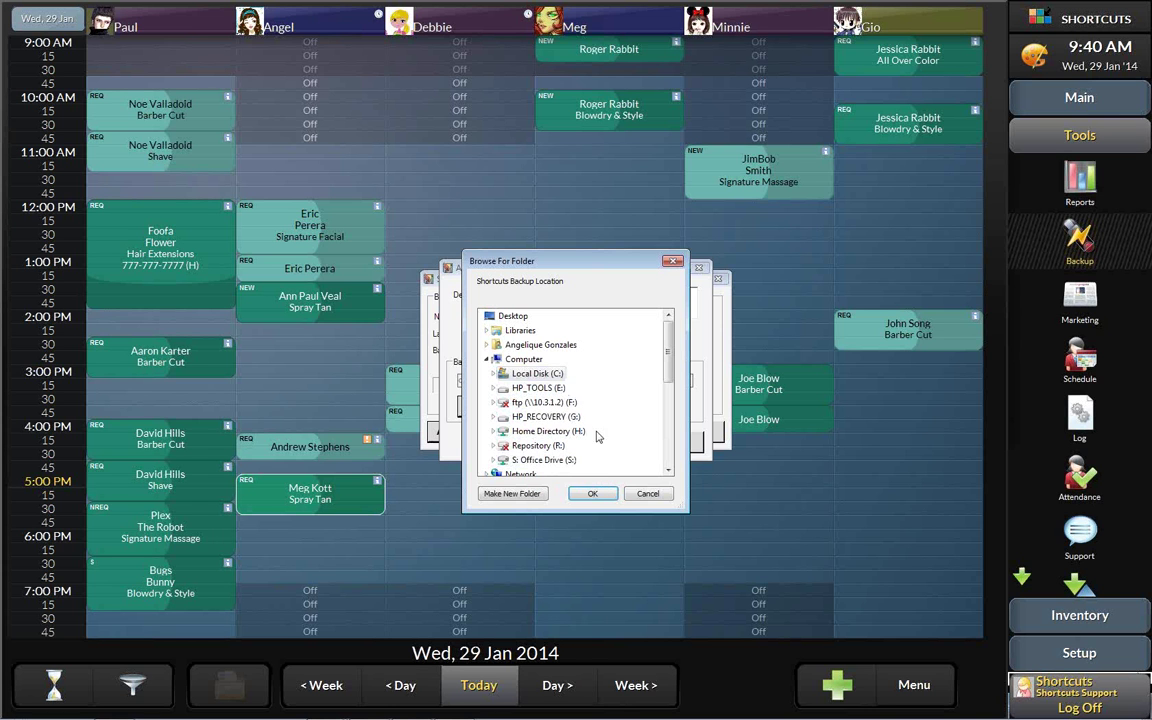
{"action": "left_click", "coordinate": [537, 373]}
{"action": "left_click", "coordinate": [590, 493]}
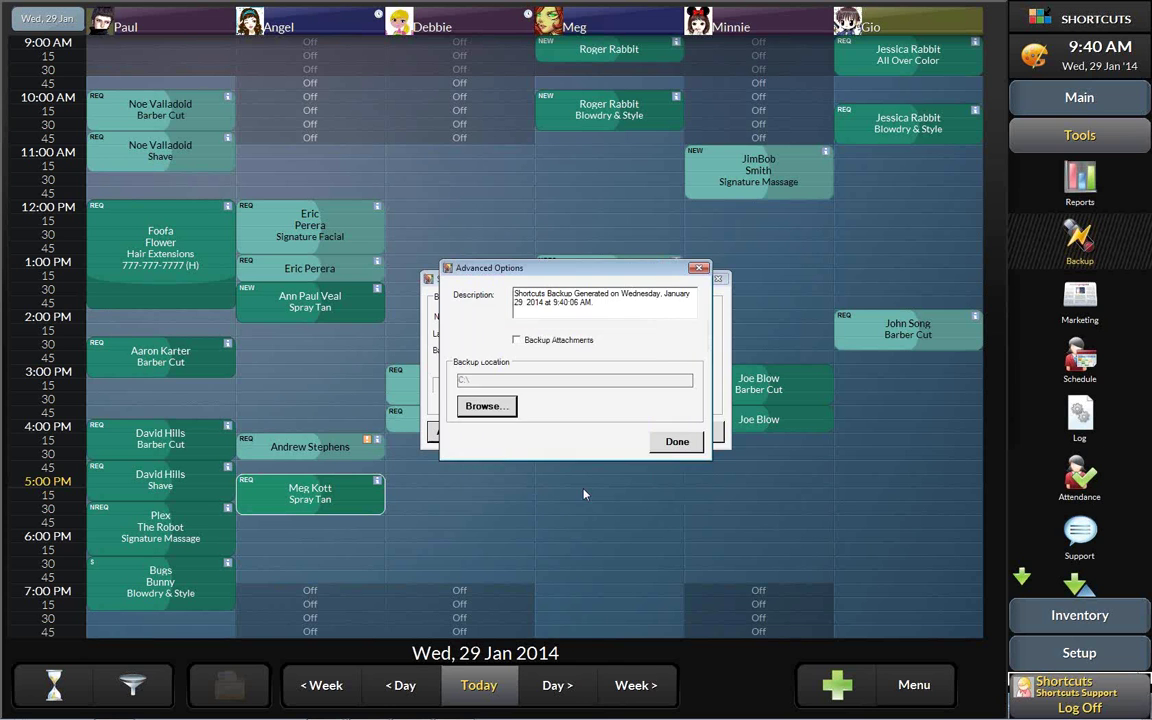
{"action": "left_click", "coordinate": [677, 441]}
- Run the backup to the main hard drive and close it once finished
{"action": "left_click", "coordinate": [597, 437]}
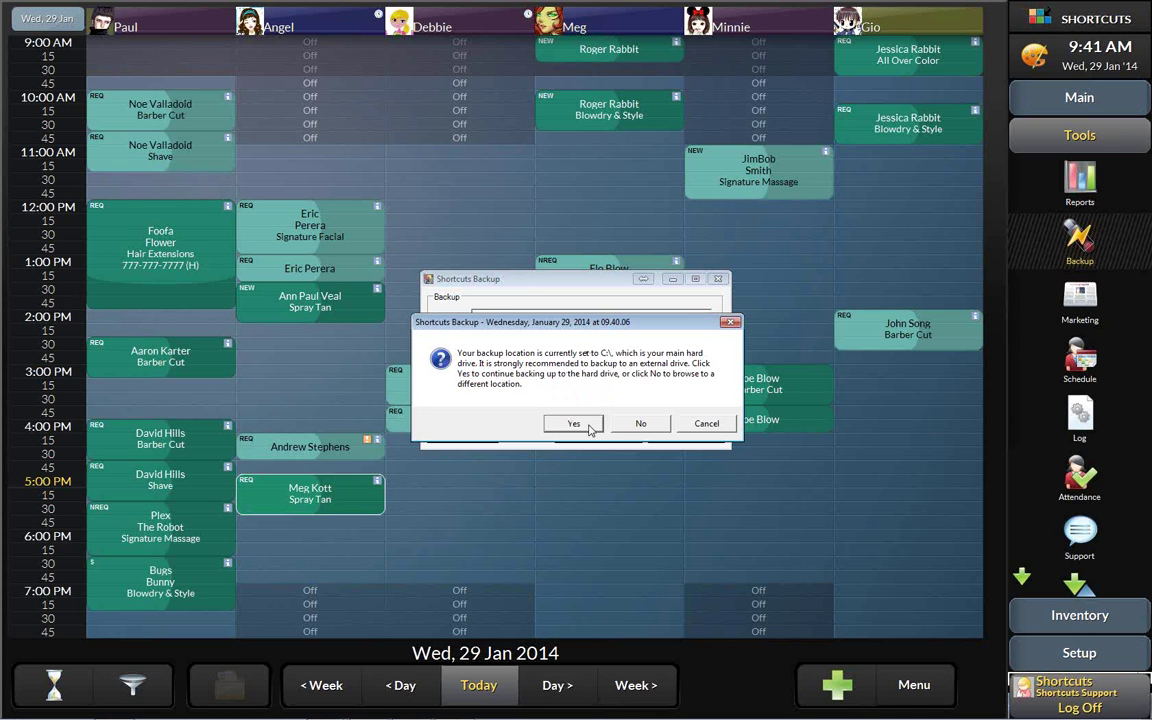
{"action": "left_click", "coordinate": [573, 424]}
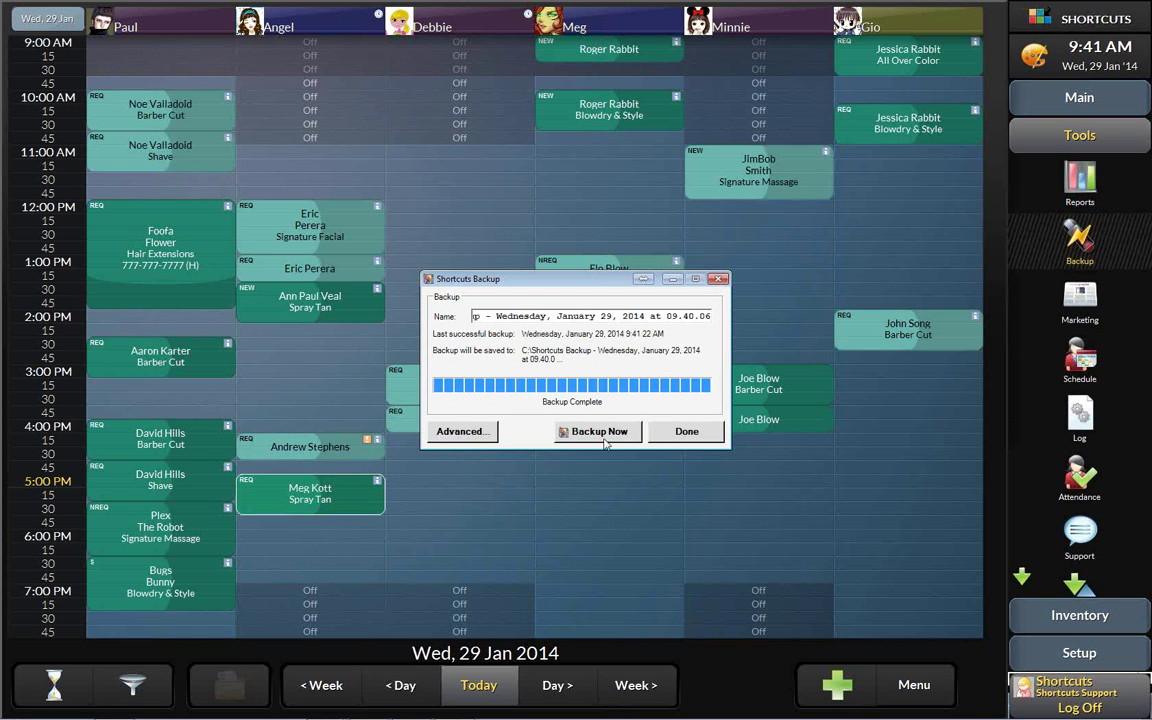
{"action": "left_click", "coordinate": [687, 432]}
- Bring the slide show forward and advance to the 'Backing Up Your Data!' slide
{"action": "mouse_move", "coordinate": [336, 708]}
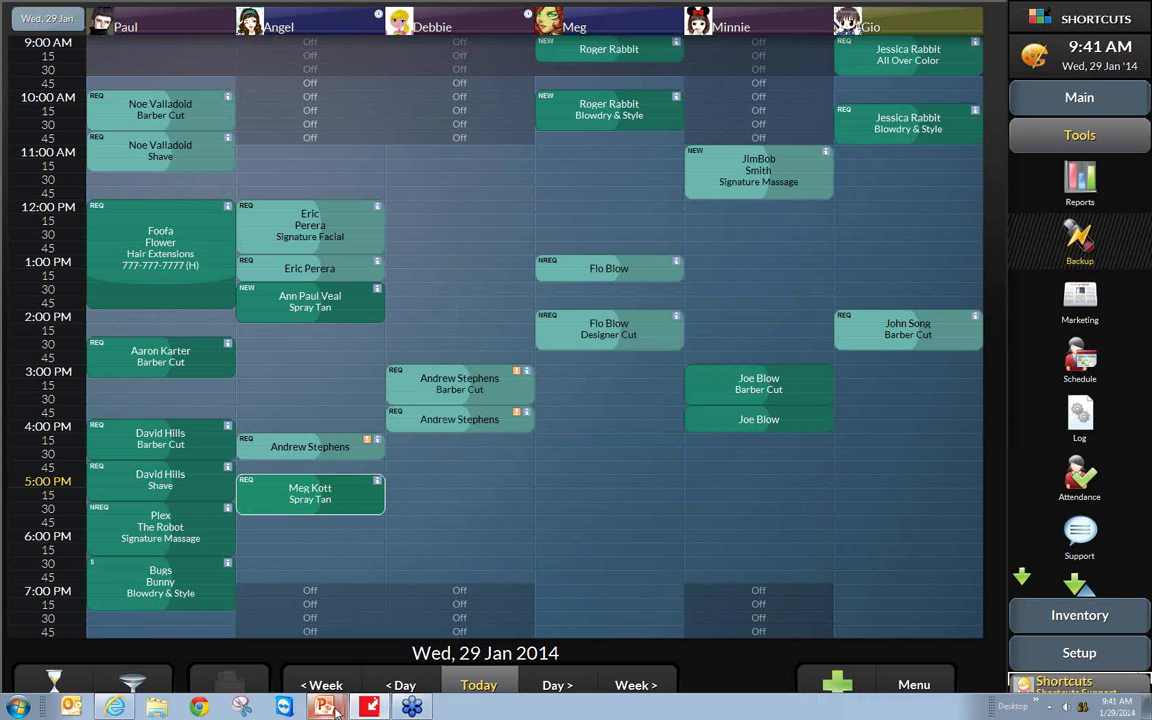
{"action": "left_click", "coordinate": [337, 622]}
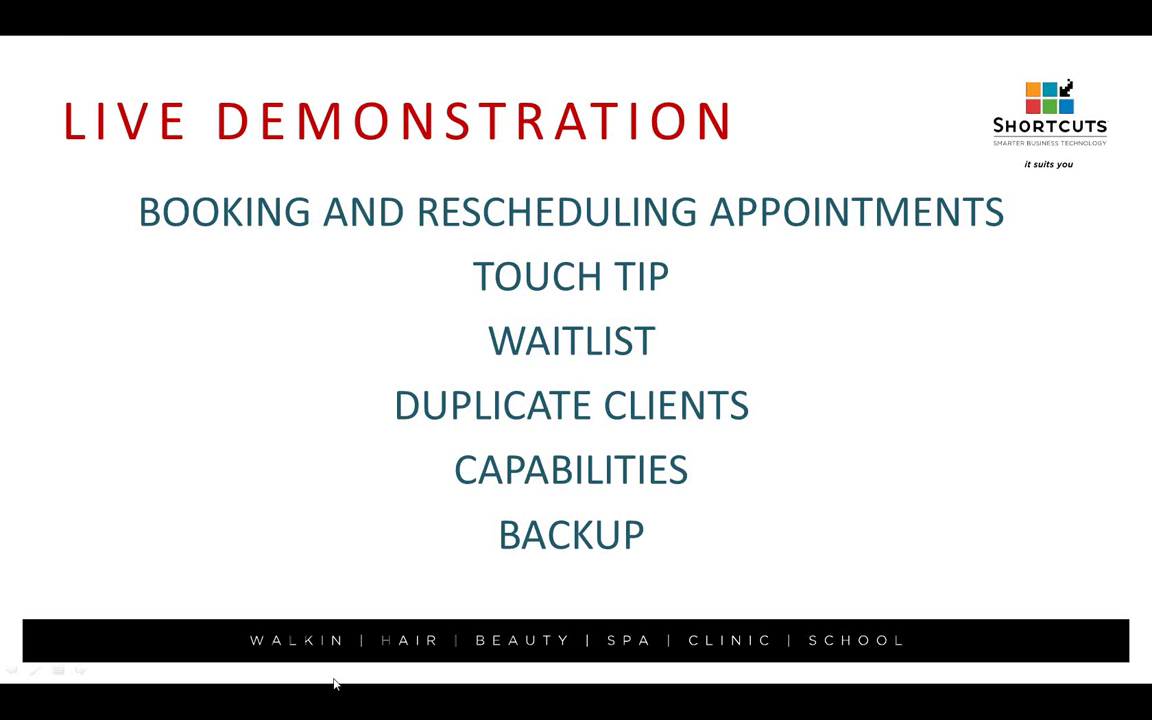
{"action": "left_click", "coordinate": [773, 487]}
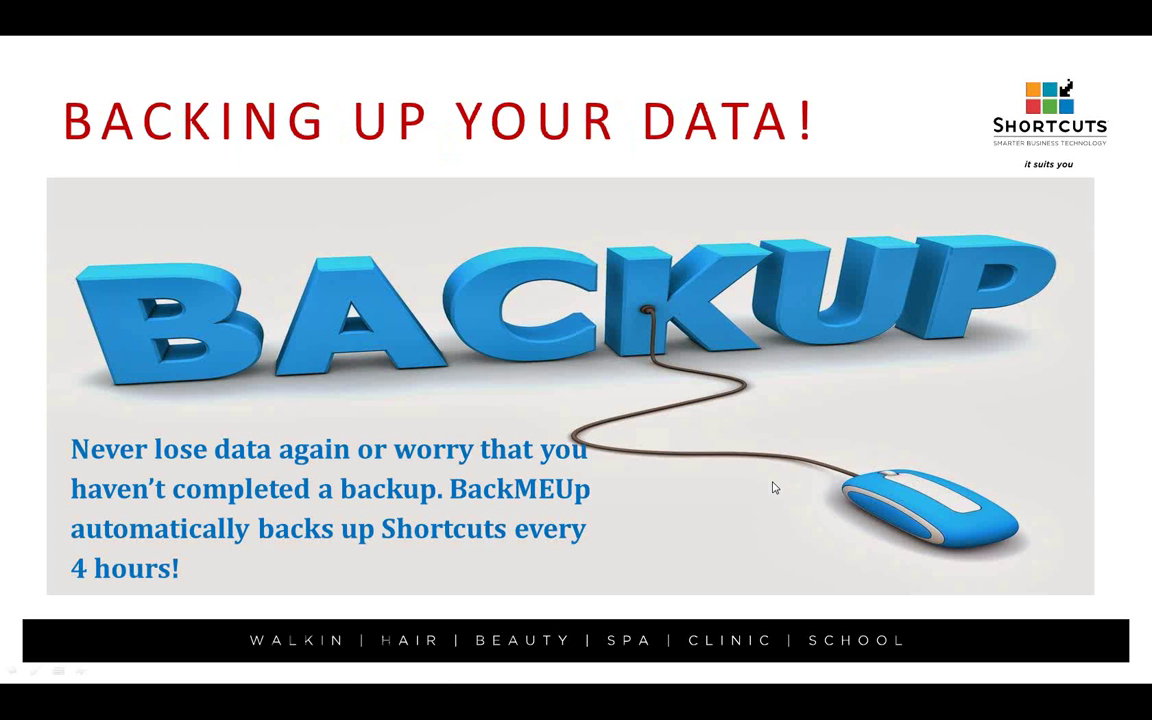